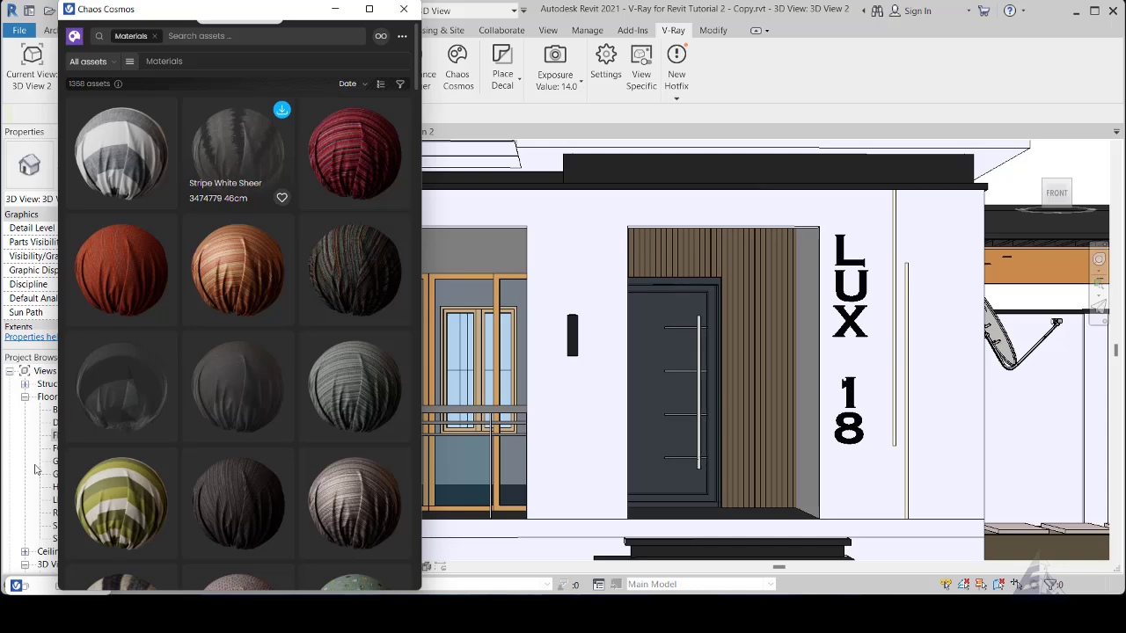
- Restore the V-Ray Asset Editor, place it beside the Chaos Cosmos browser, and bring Chaos Cosmos to the front
{"action": "left_click", "coordinate": [28, 588]}
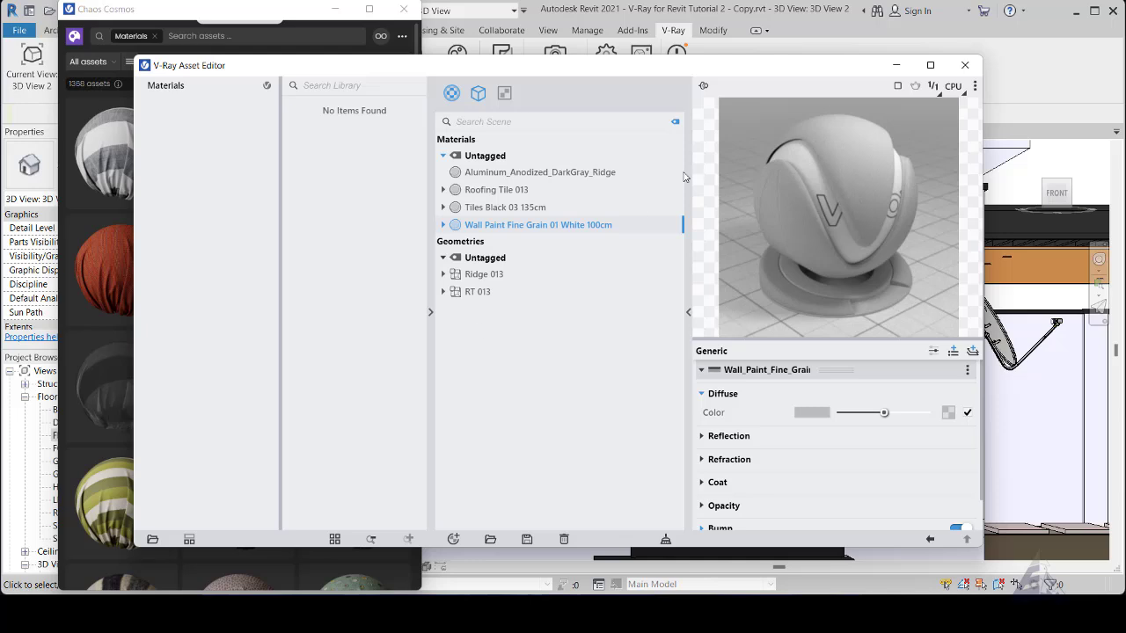
{"action": "left_click_drag", "start_coordinate": [608, 71], "coordinate": [826, 67]}
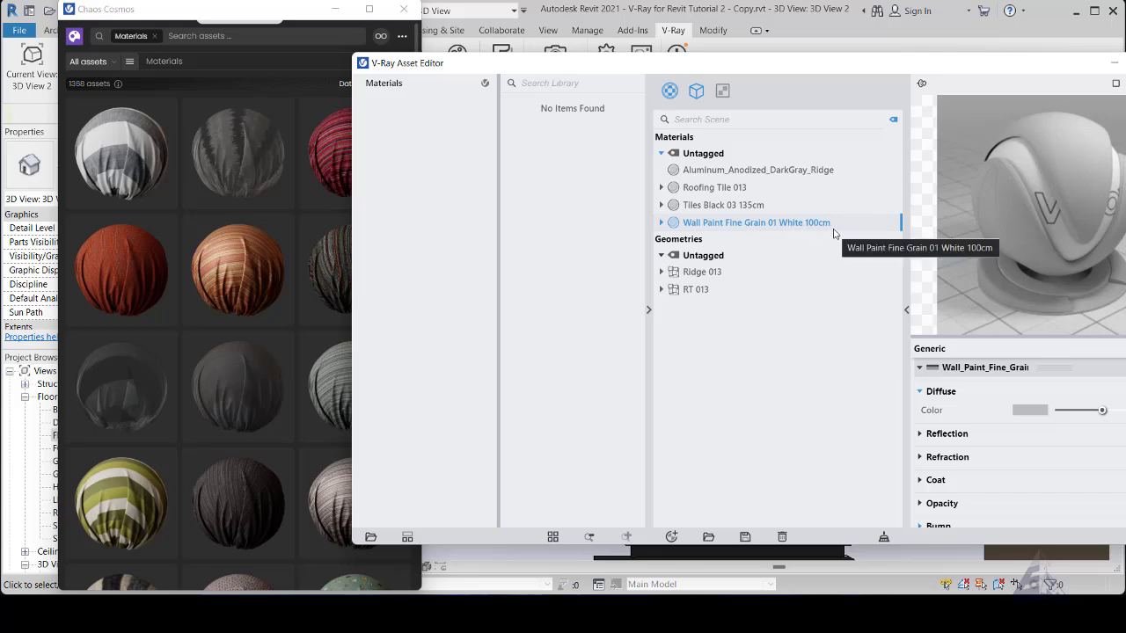
{"action": "left_click", "coordinate": [196, 9]}
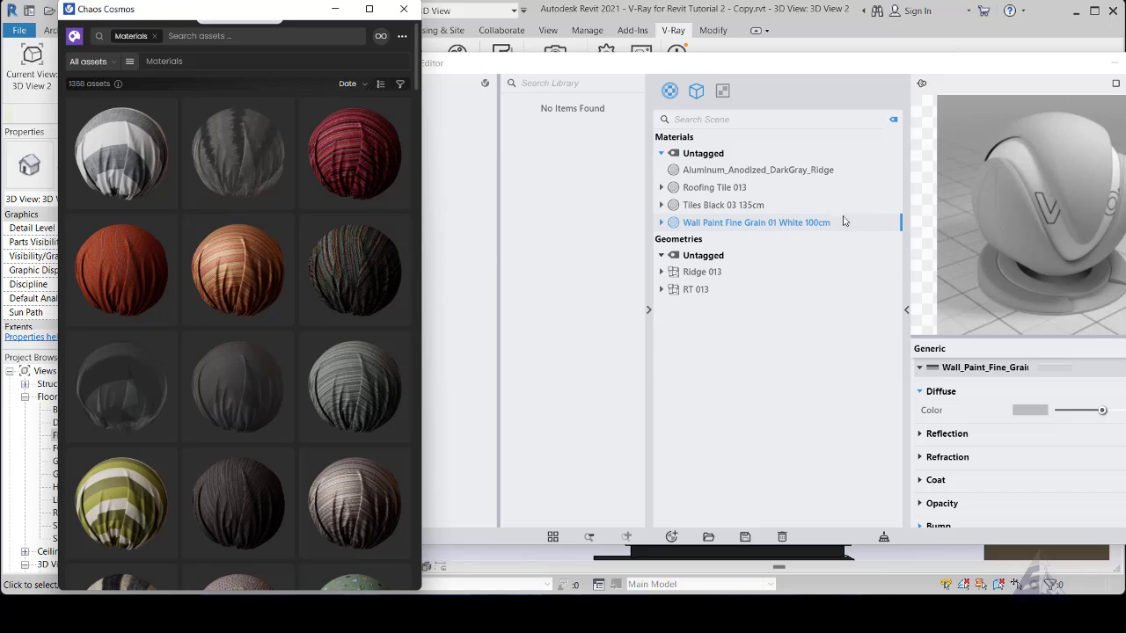
{"action": "mouse_move", "coordinate": [281, 278]}
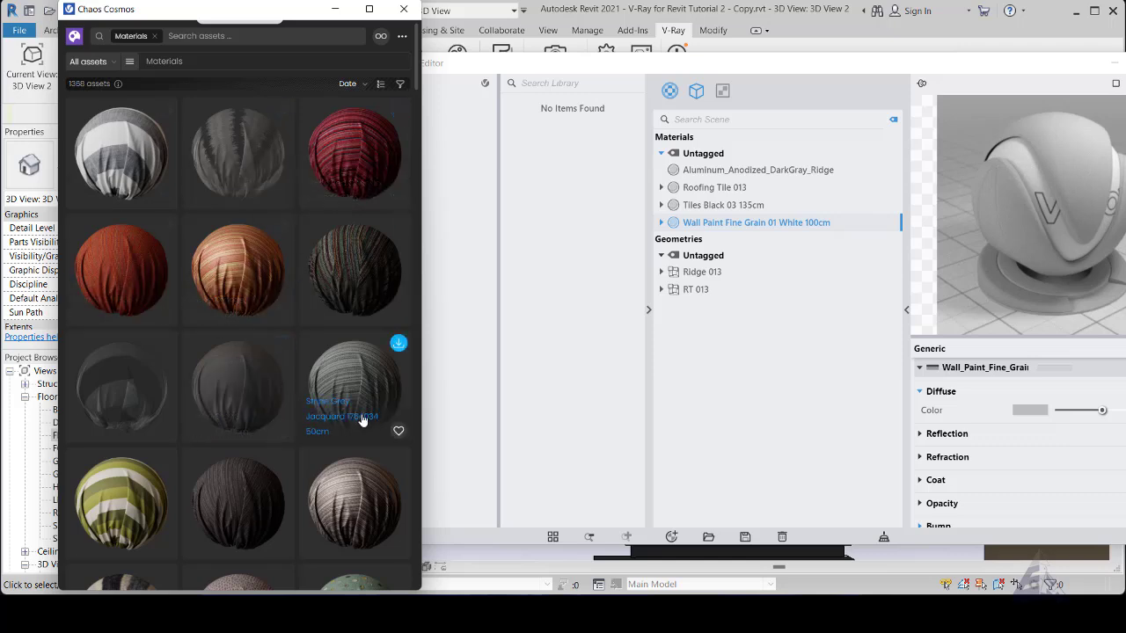
- Filter the Chaos Cosmos materials to the Walls category and look through the available wall finishes
{"action": "left_click", "coordinate": [112, 68]}
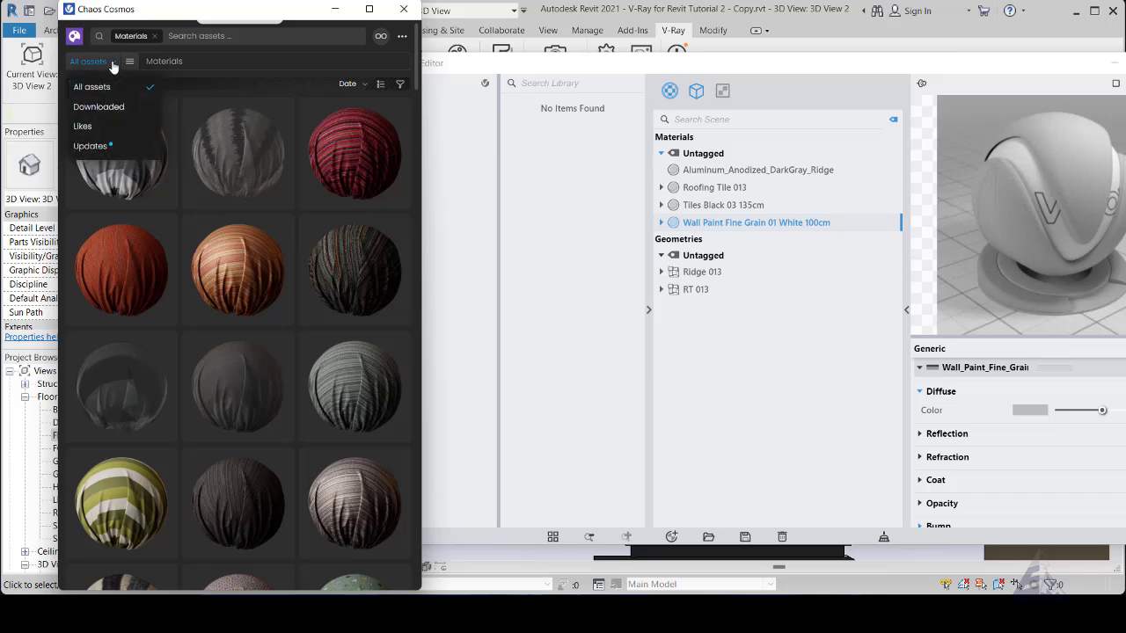
{"action": "left_click", "coordinate": [129, 61]}
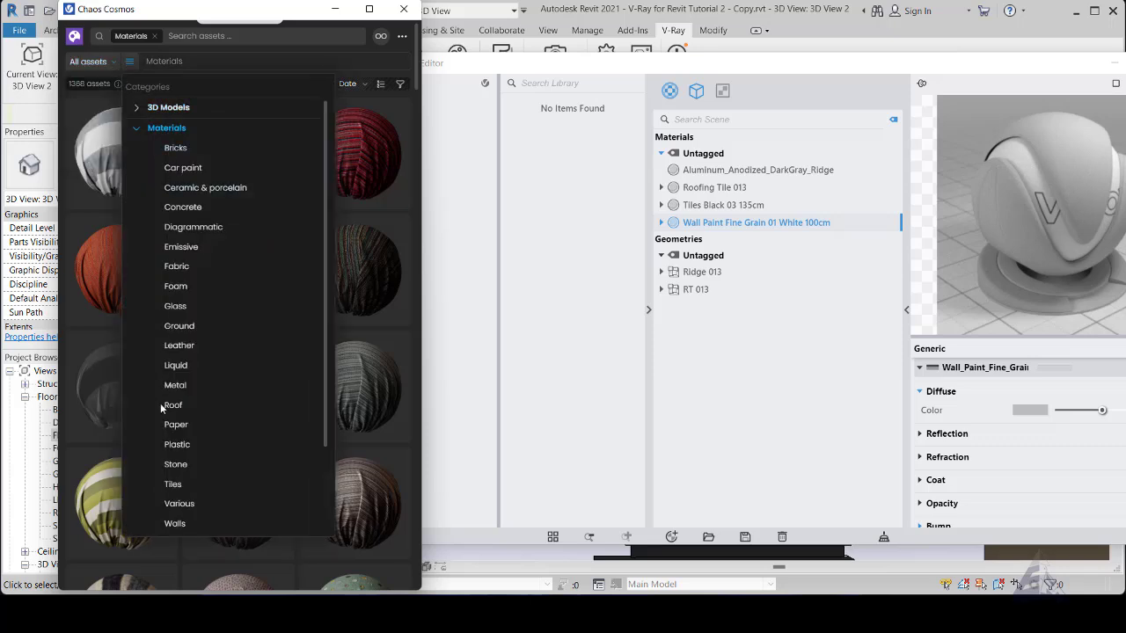
{"action": "left_click", "coordinate": [180, 525]}
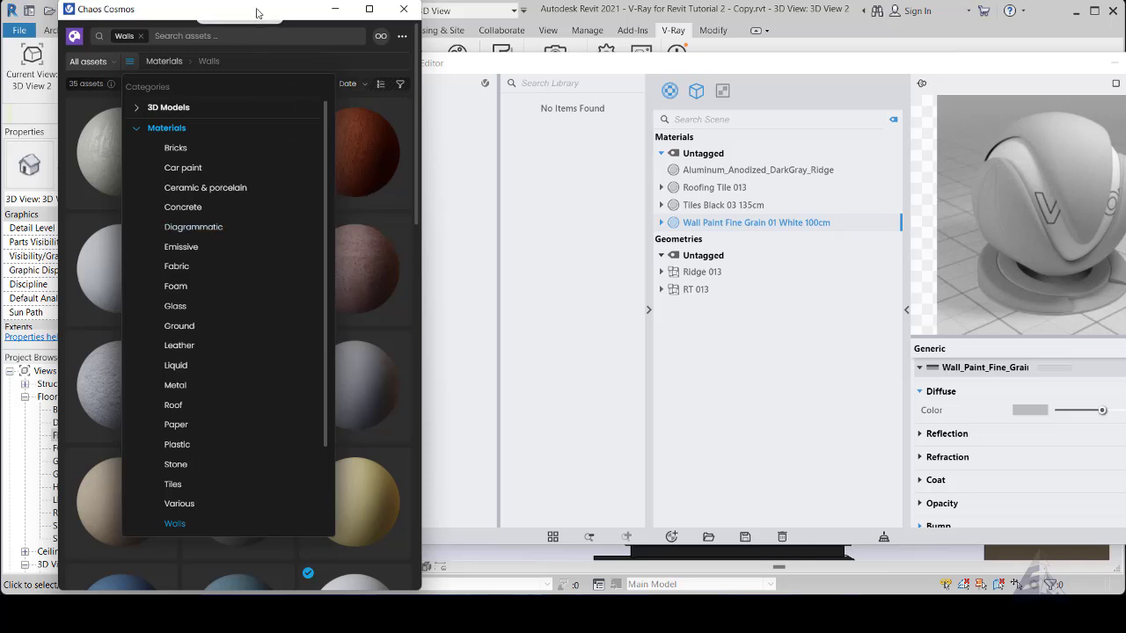
{"action": "left_click", "coordinate": [399, 260]}
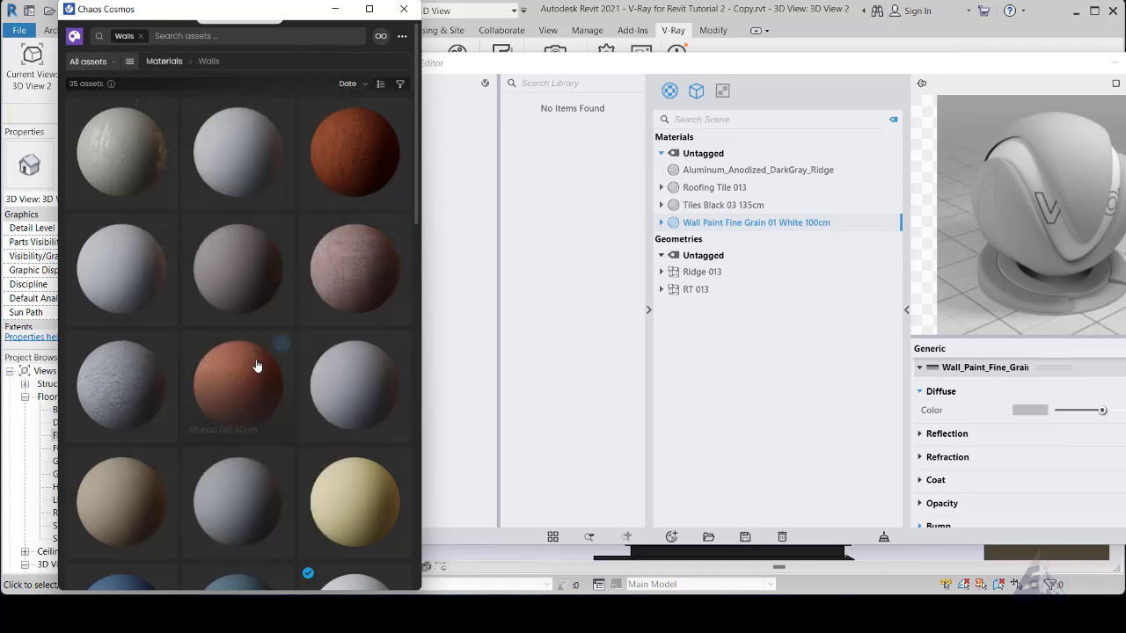
{"action": "scroll", "coordinate": [335, 440], "scroll_direction": "down", "scroll_amount": 8}
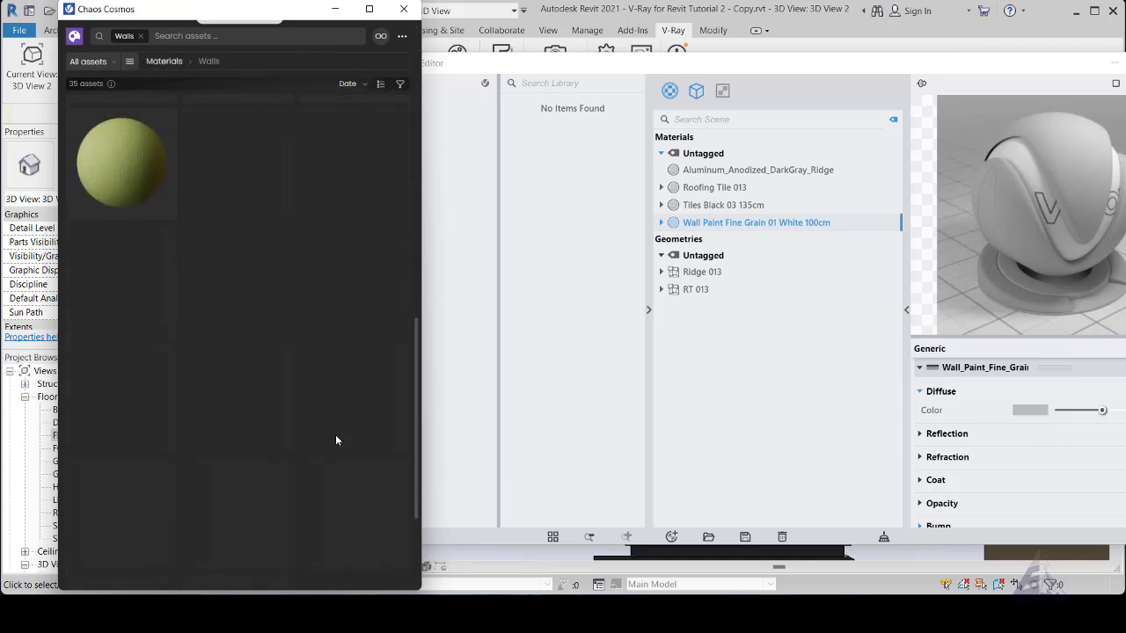
{"action": "scroll", "coordinate": [331, 281], "scroll_direction": "down", "scroll_amount": 3}
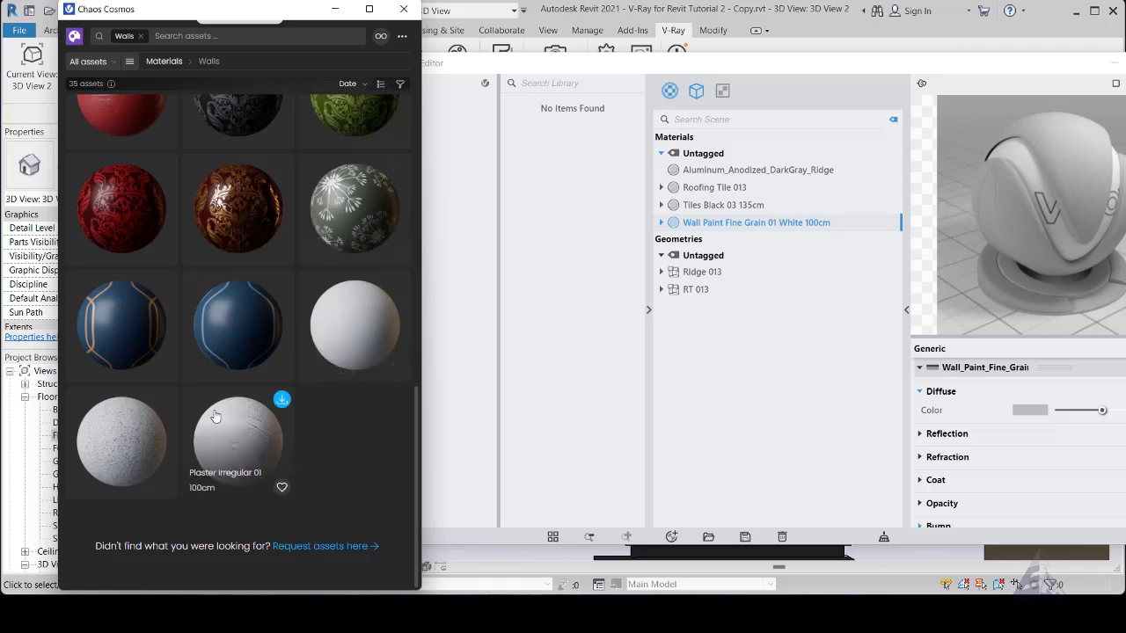
{"action": "scroll", "coordinate": [99, 431], "scroll_direction": "up", "scroll_amount": 6}
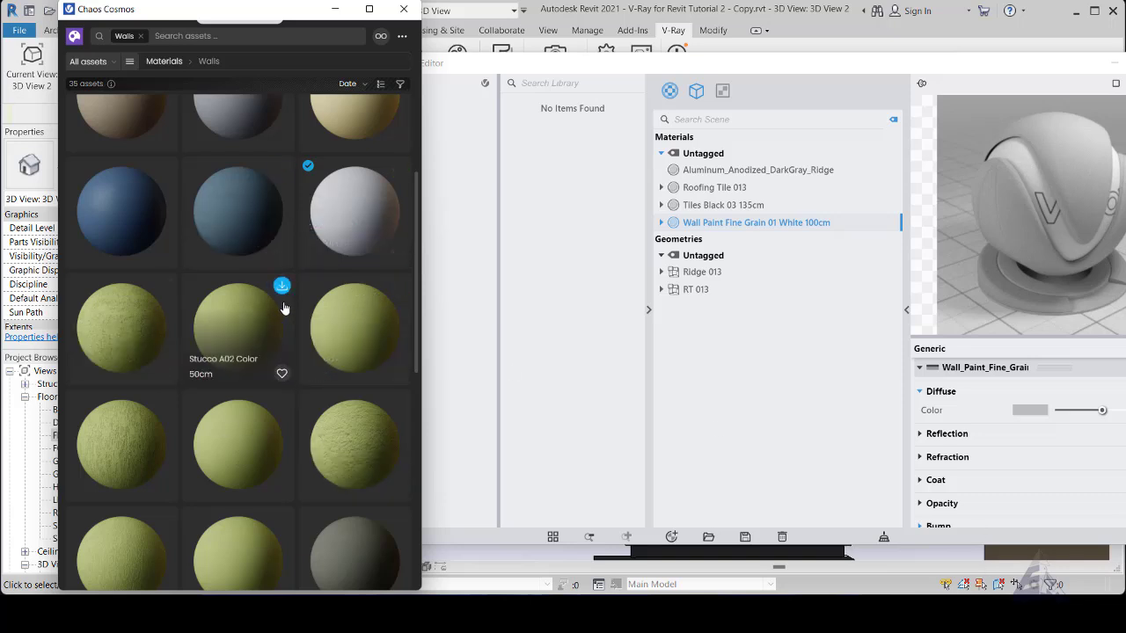
{"action": "scroll", "coordinate": [283, 308], "scroll_direction": "up", "scroll_amount": 3}
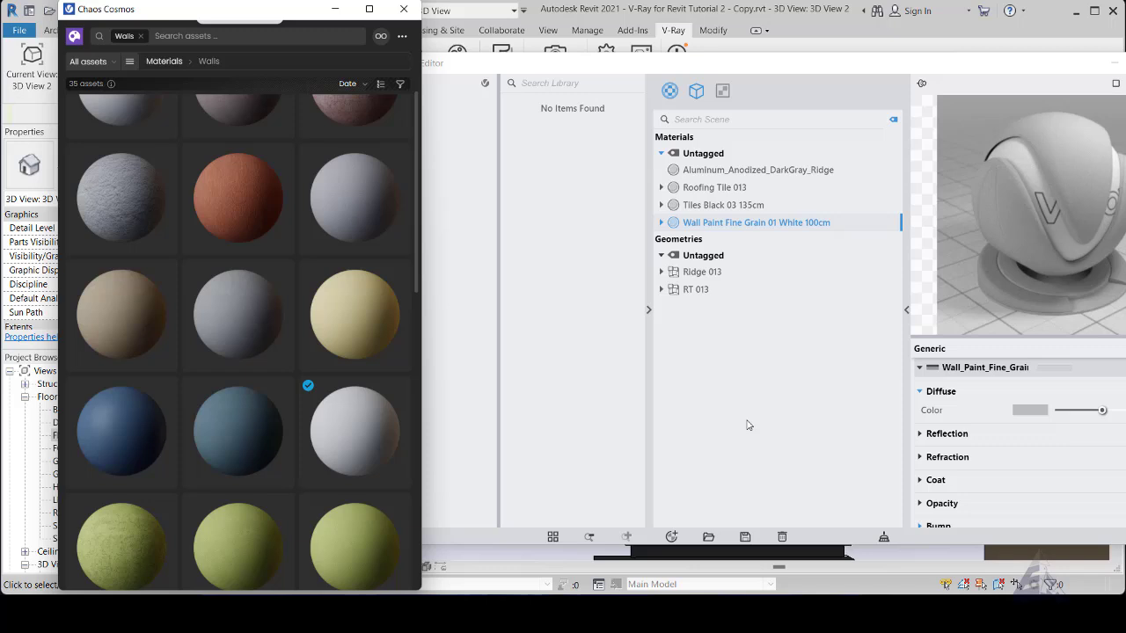
- Preview Tiles Black 03 135cm and Wall Paint Fine Grain 01 White 100cm in the Asset Editor alongside the Cosmos wall materials
{"action": "left_click", "coordinate": [723, 205]}
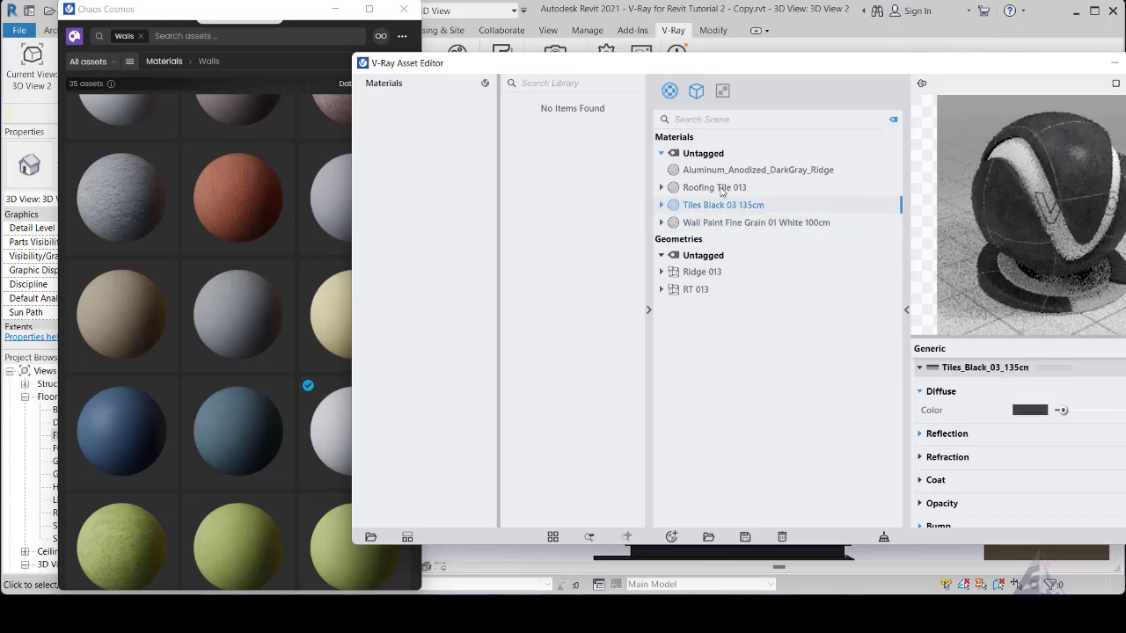
{"action": "left_click", "coordinate": [173, 5]}
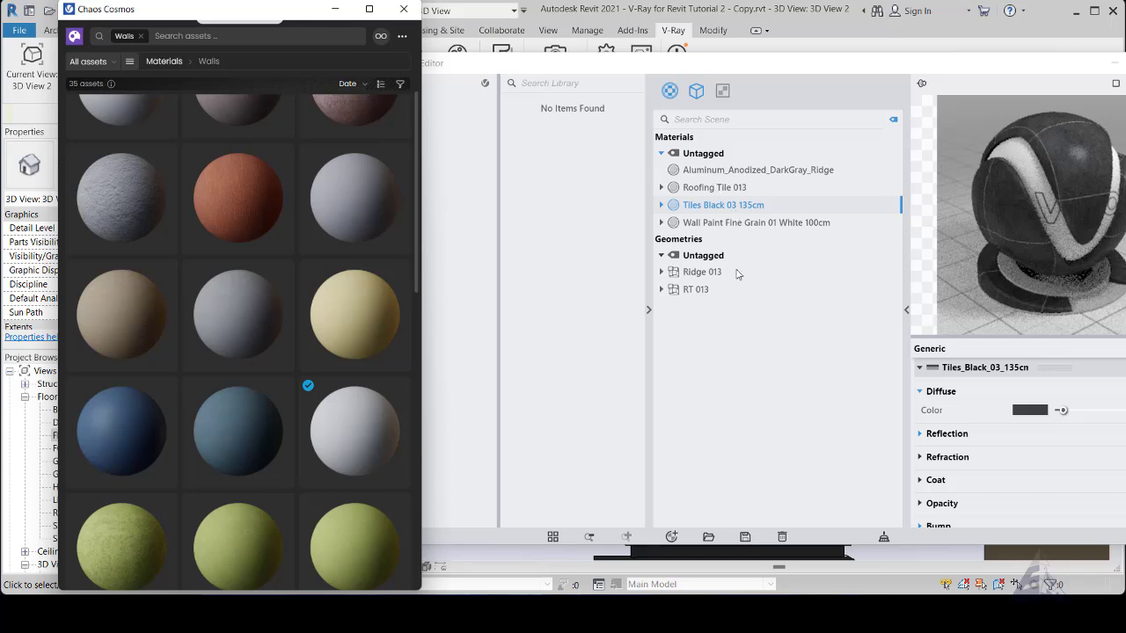
{"action": "left_click", "coordinate": [752, 225]}
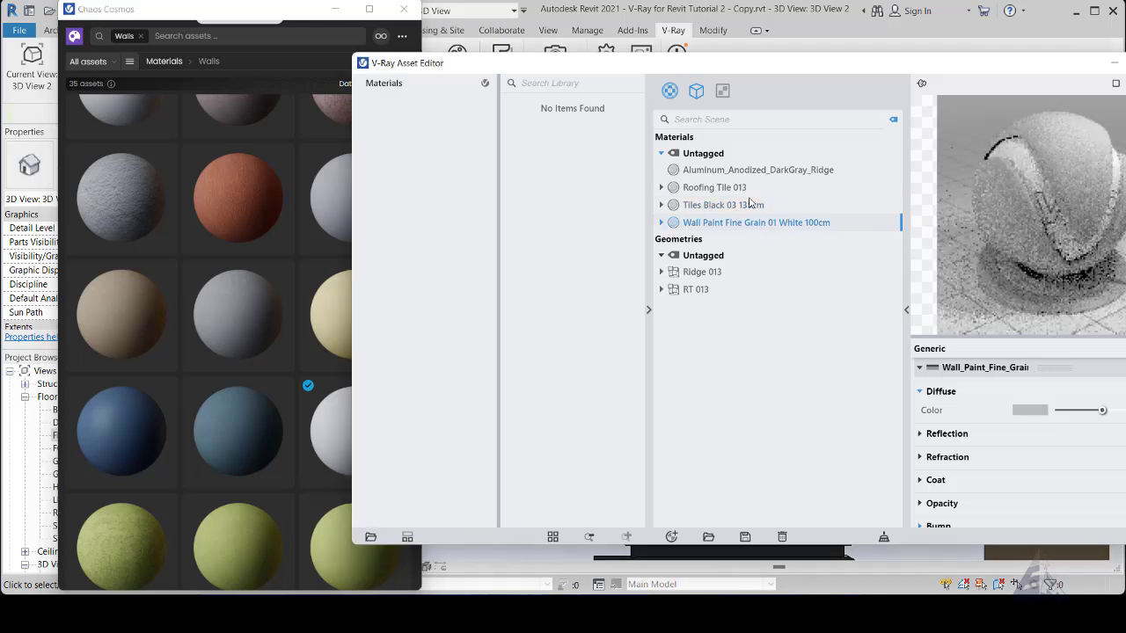
{"action": "left_click", "coordinate": [201, 11]}
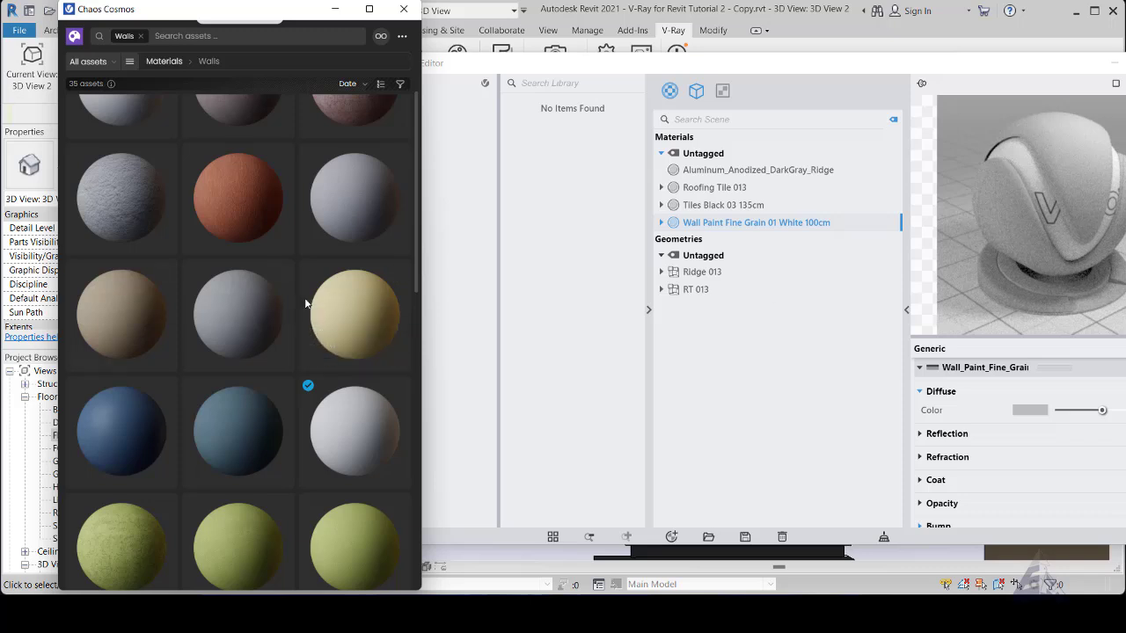
{"action": "scroll", "coordinate": [269, 316], "scroll_direction": "up", "scroll_amount": 3}
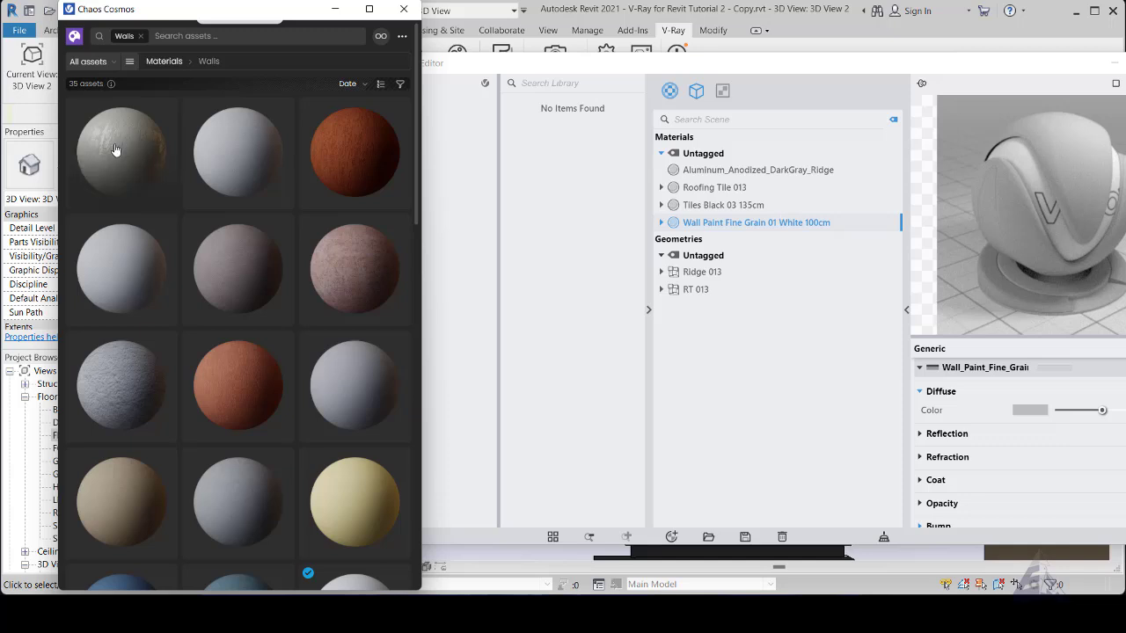
{"action": "mouse_move", "coordinate": [119, 166]}
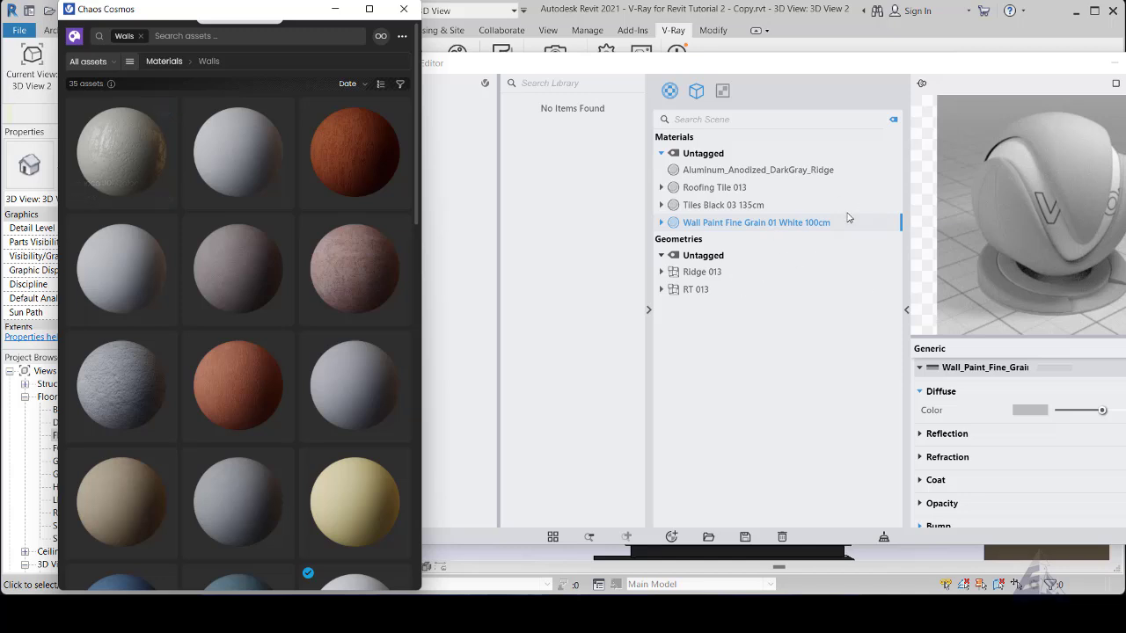
{"action": "mouse_move", "coordinate": [315, 269]}
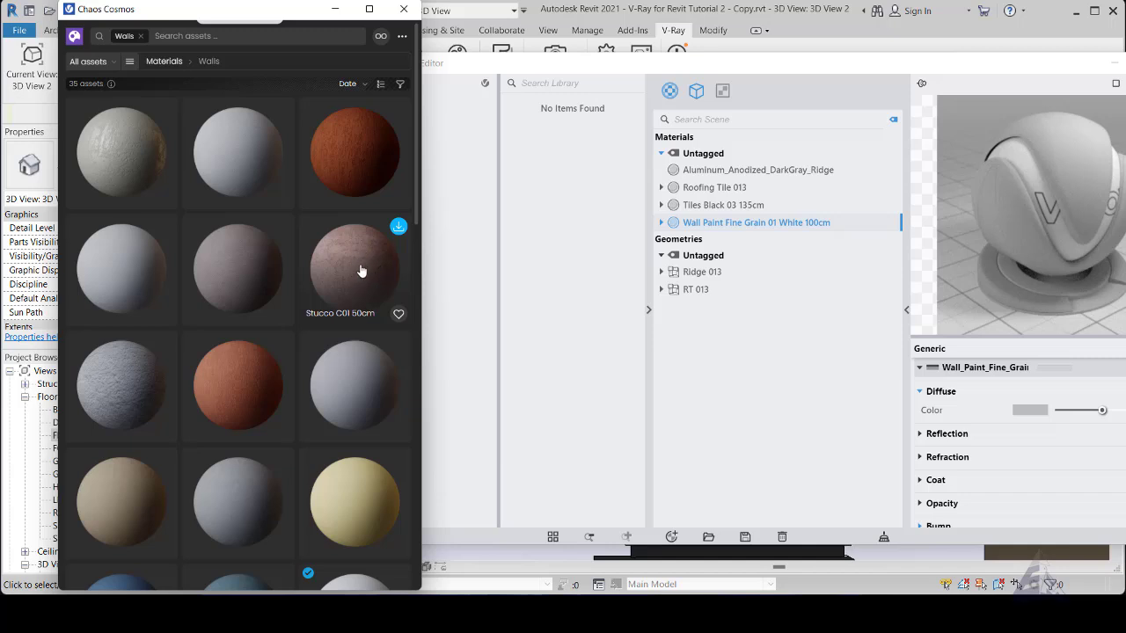
- Filter the Chaos Cosmos materials to the Glass category and look through the available glass types
{"action": "left_click", "coordinate": [130, 62]}
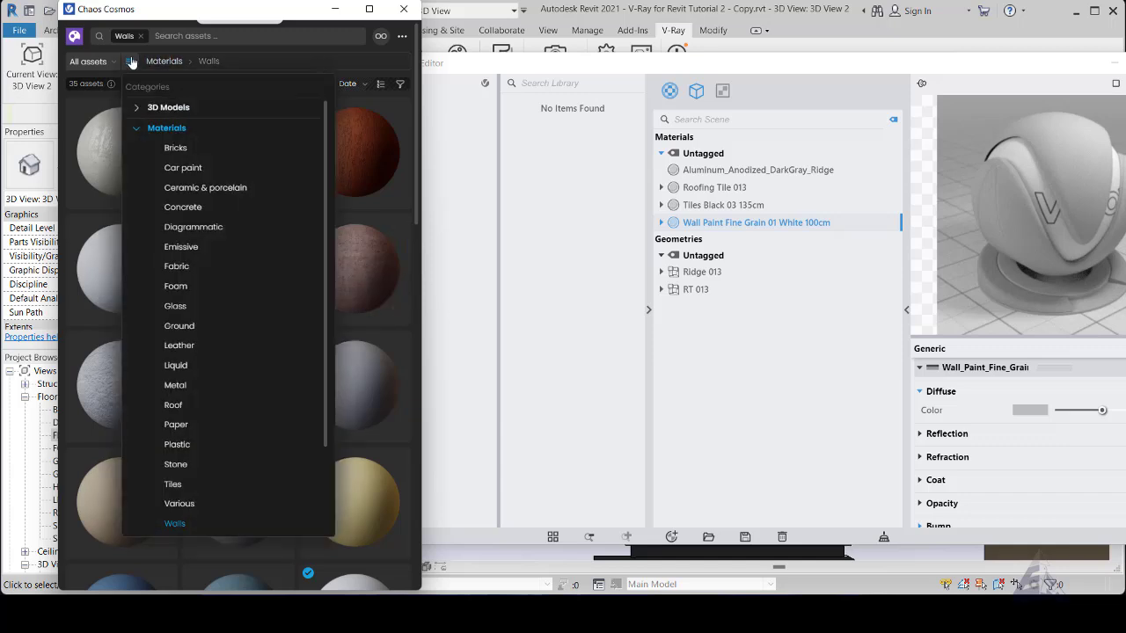
{"action": "left_click", "coordinate": [179, 307]}
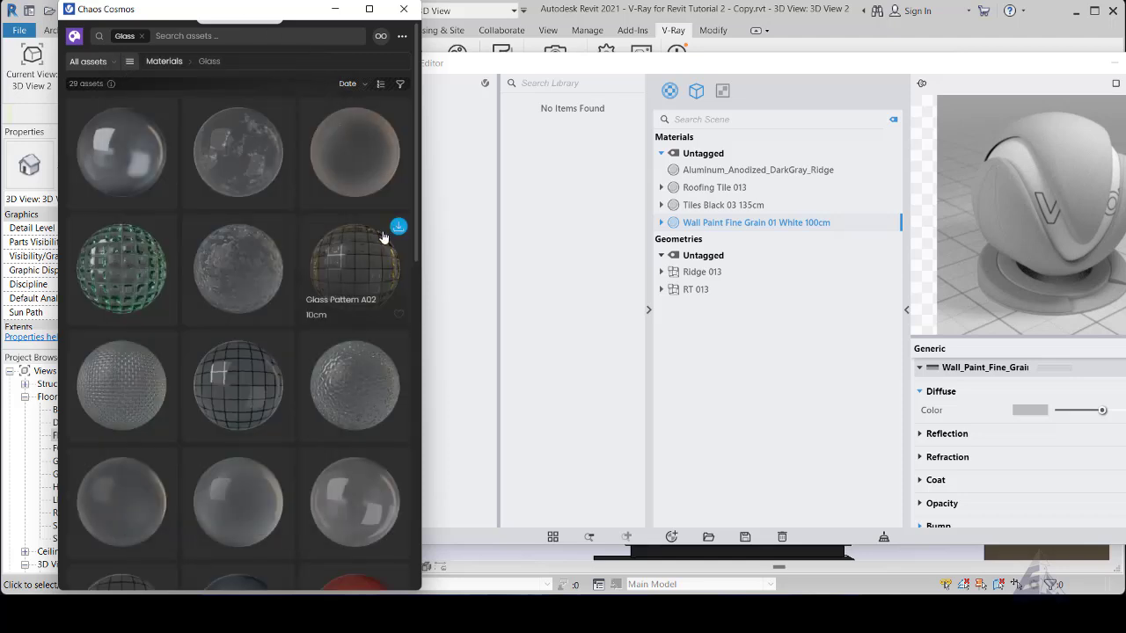
{"action": "scroll", "coordinate": [370, 301], "scroll_direction": "down", "scroll_amount": 3}
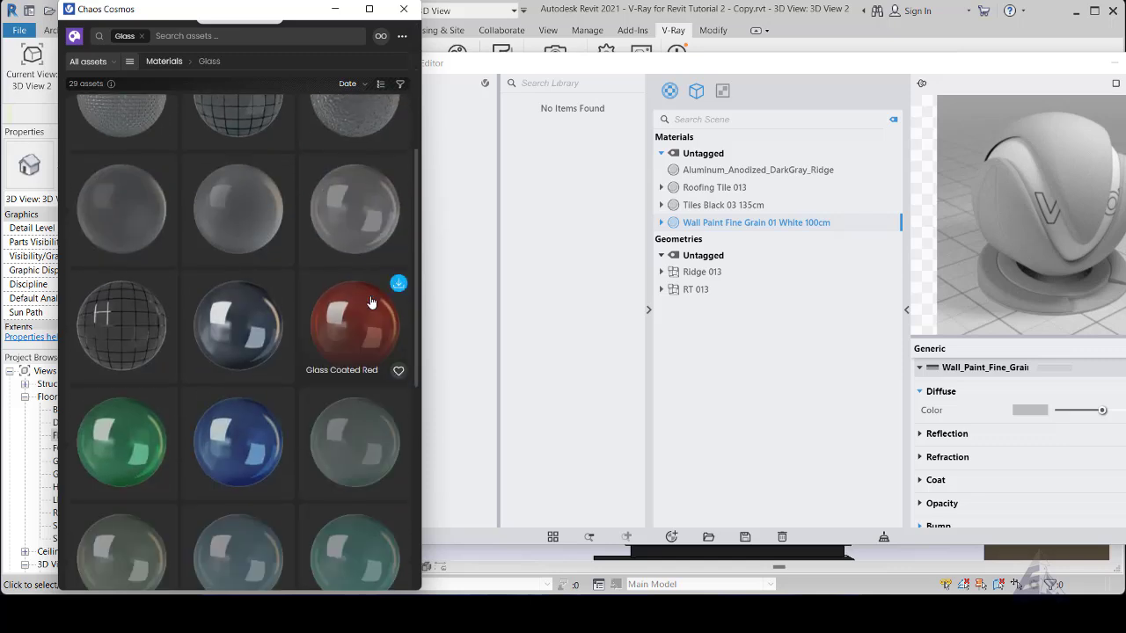
{"action": "scroll", "coordinate": [370, 302], "scroll_direction": "down", "scroll_amount": 5}
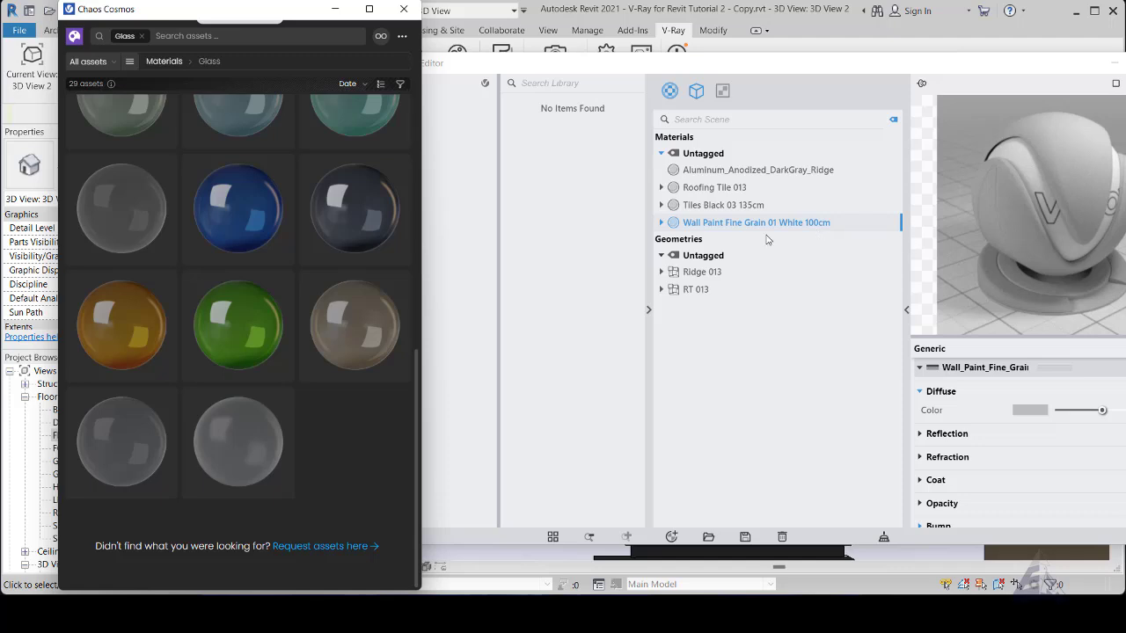
{"action": "mouse_move", "coordinate": [364, 364]}
- Minimize Chaos Cosmos and return the V-Ray Asset Editor to the middle of the workspace with its material settings fully in view
{"action": "left_click", "coordinate": [335, 8]}
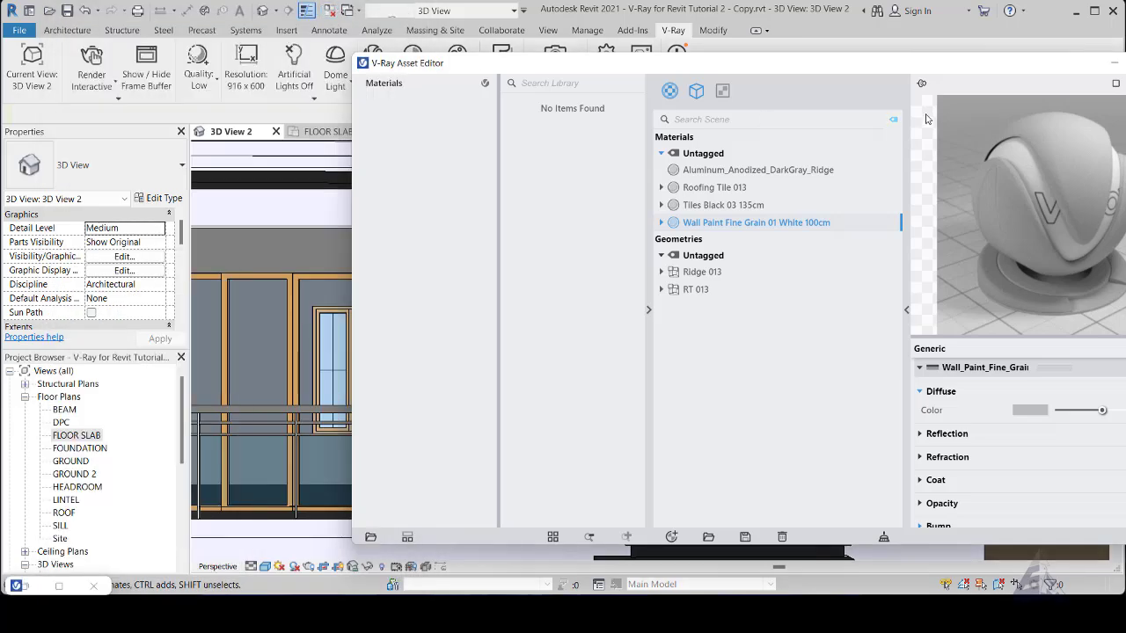
{"action": "left_click_drag", "start_coordinate": [957, 64], "coordinate": [732, 70]}
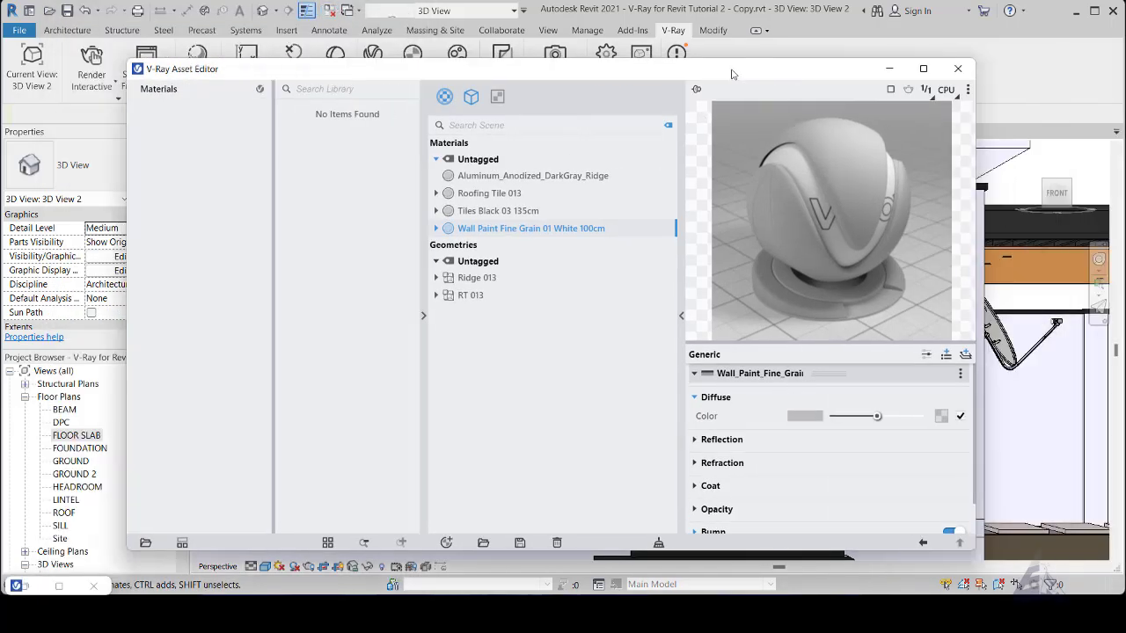
{"action": "left_click", "coordinate": [889, 68]}
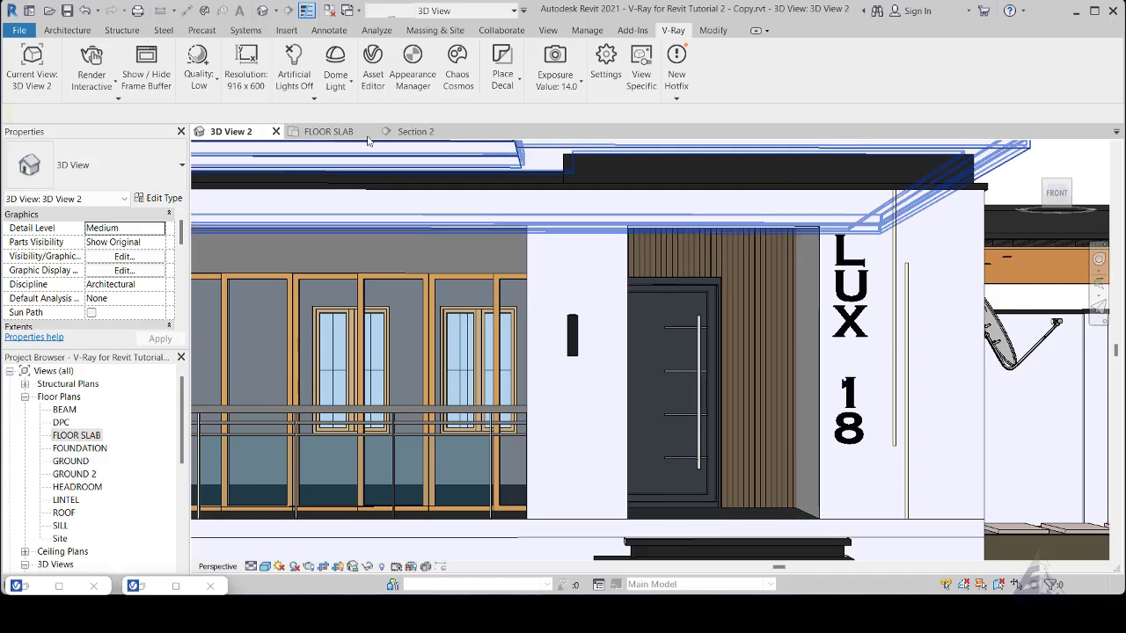
{"action": "left_click", "coordinate": [33, 588]}
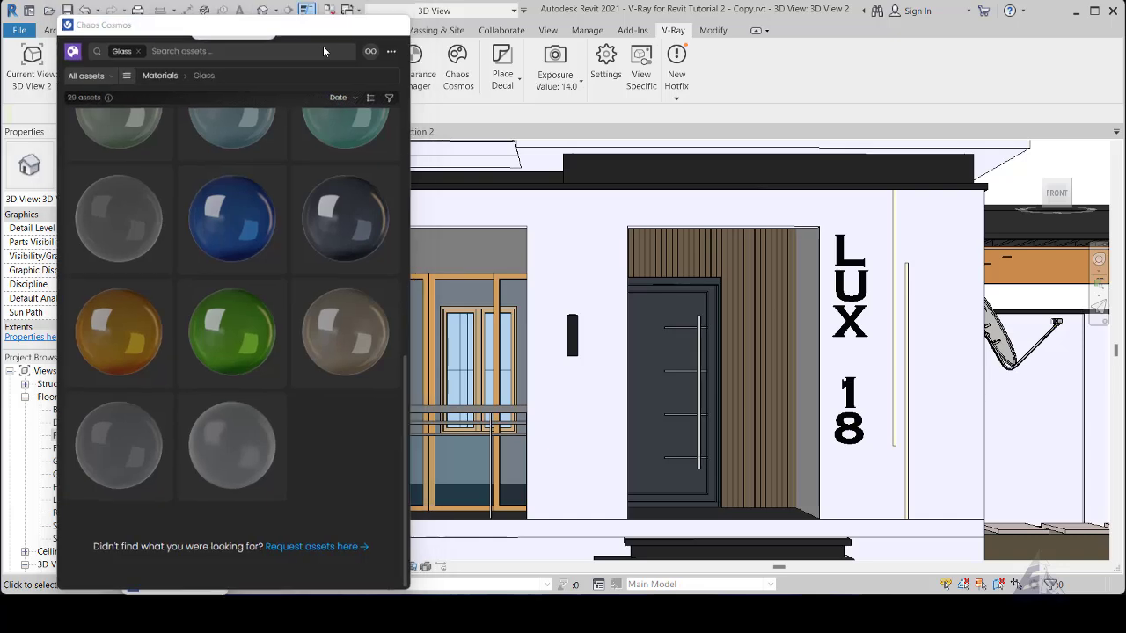
{"action": "left_click", "coordinate": [324, 26]}
{"action": "left_click", "coordinate": [150, 587]}
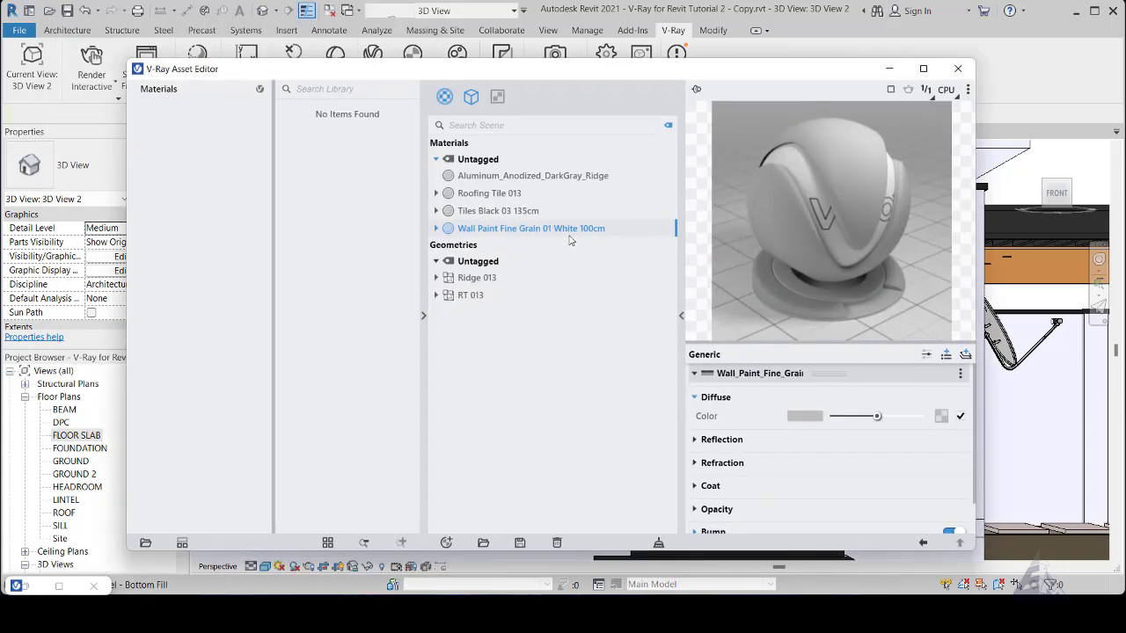
- Expand the Opacity settings of the Roofing Tile 013 material and assign a Bitmap texture to the opacity slot
{"action": "left_click", "coordinate": [504, 196]}
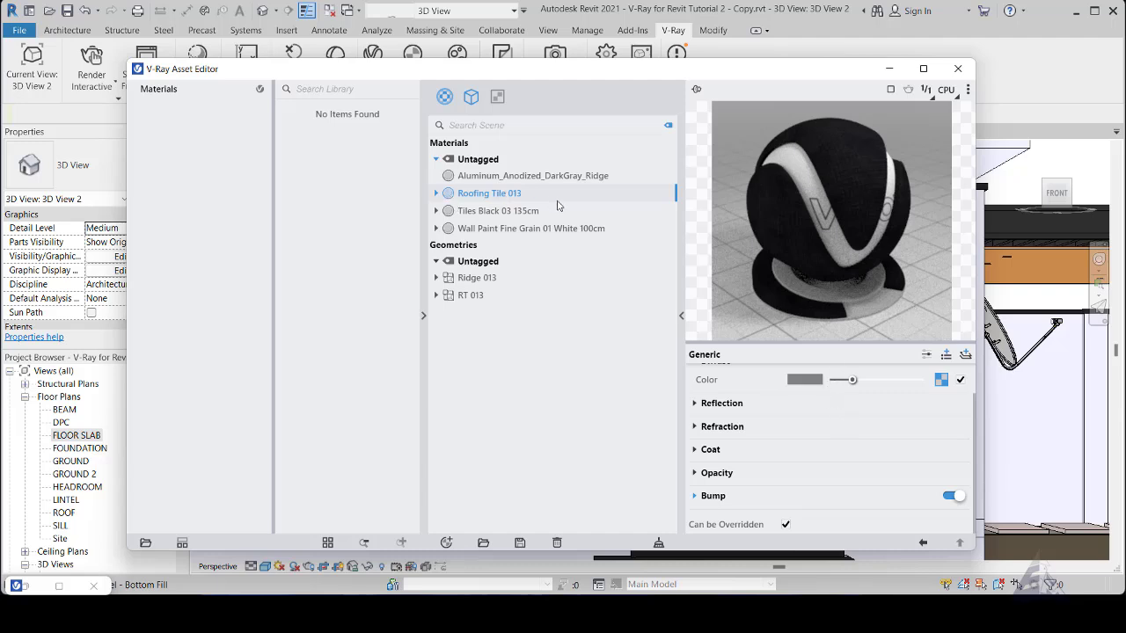
{"action": "left_click", "coordinate": [697, 475]}
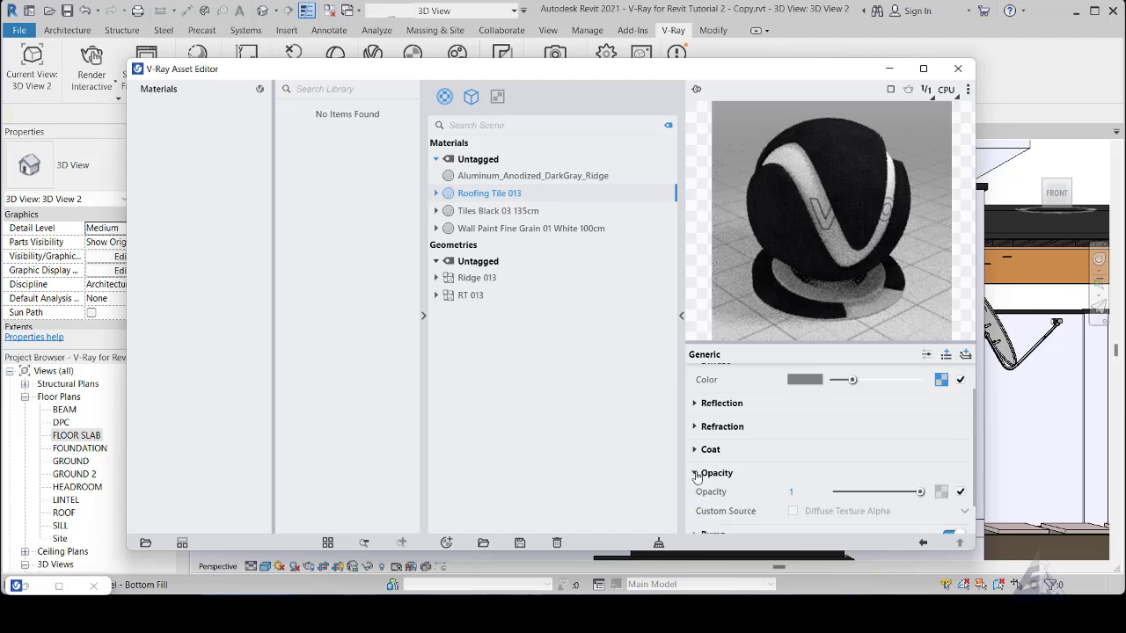
{"action": "left_click", "coordinate": [941, 493]}
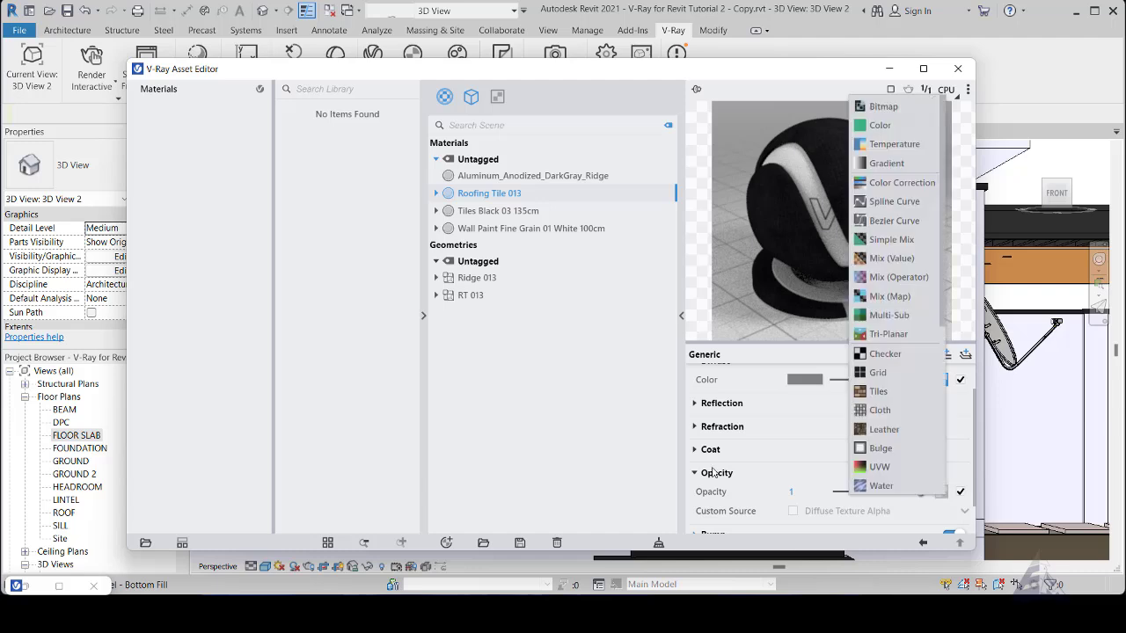
{"action": "left_click", "coordinate": [770, 483]}
{"action": "left_click", "coordinate": [945, 495]}
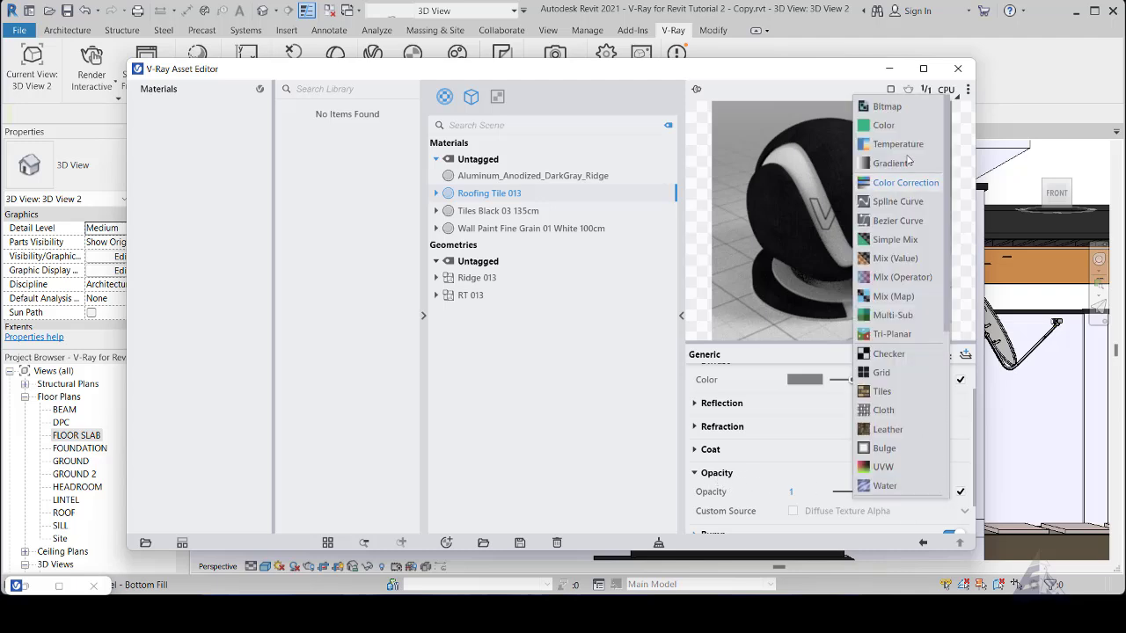
{"action": "left_click", "coordinate": [896, 105]}
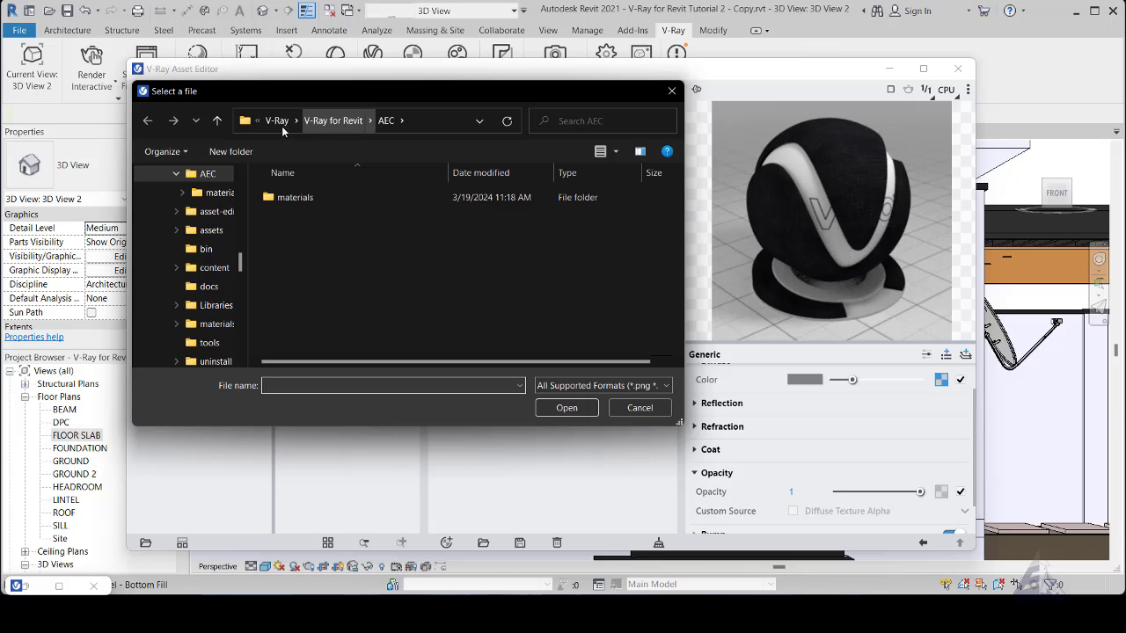
- Browse for the bitmap file in the Roofing folder of V-Ray for Revit Materials under Documents
{"action": "scroll", "coordinate": [189, 198], "scroll_direction": "up", "scroll_amount": 10}
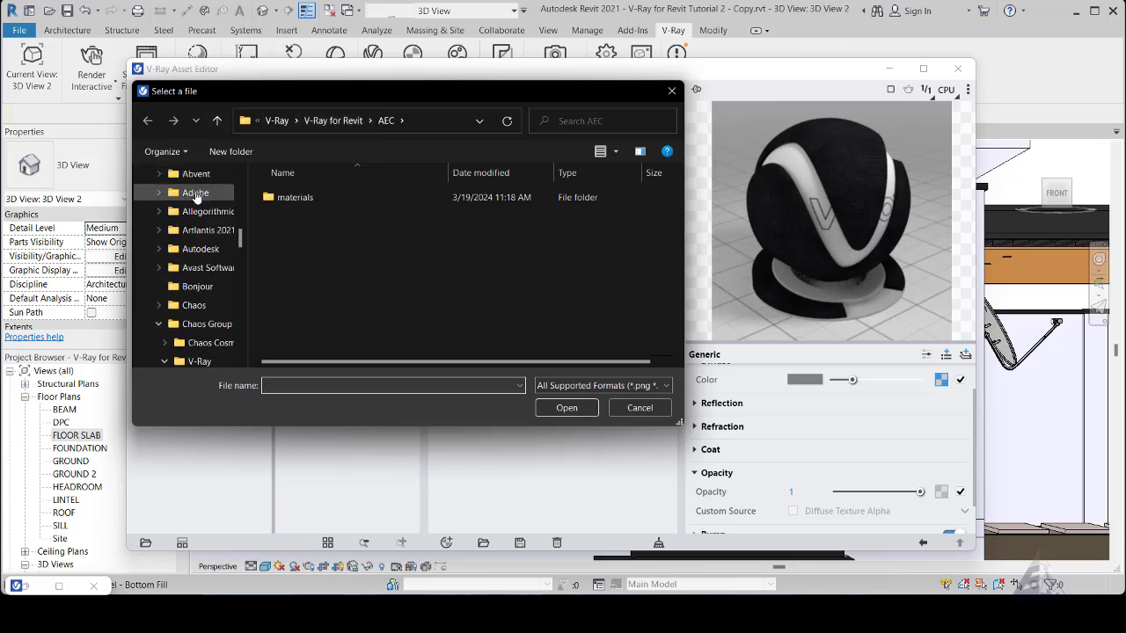
{"action": "scroll", "coordinate": [196, 196], "scroll_direction": "up", "scroll_amount": 10}
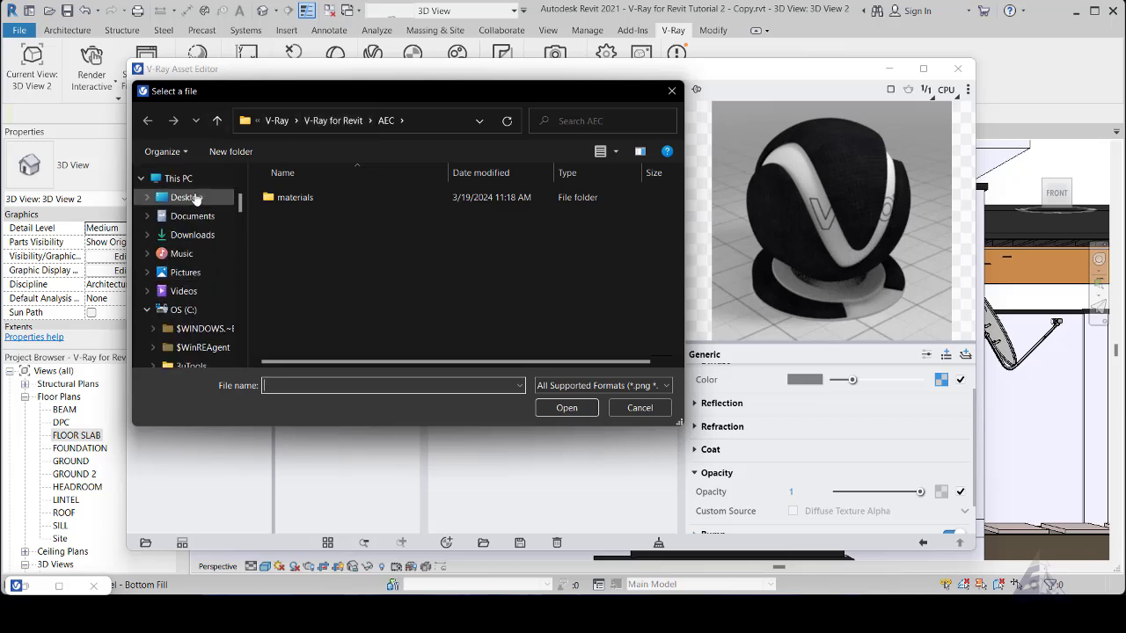
{"action": "left_click", "coordinate": [189, 216]}
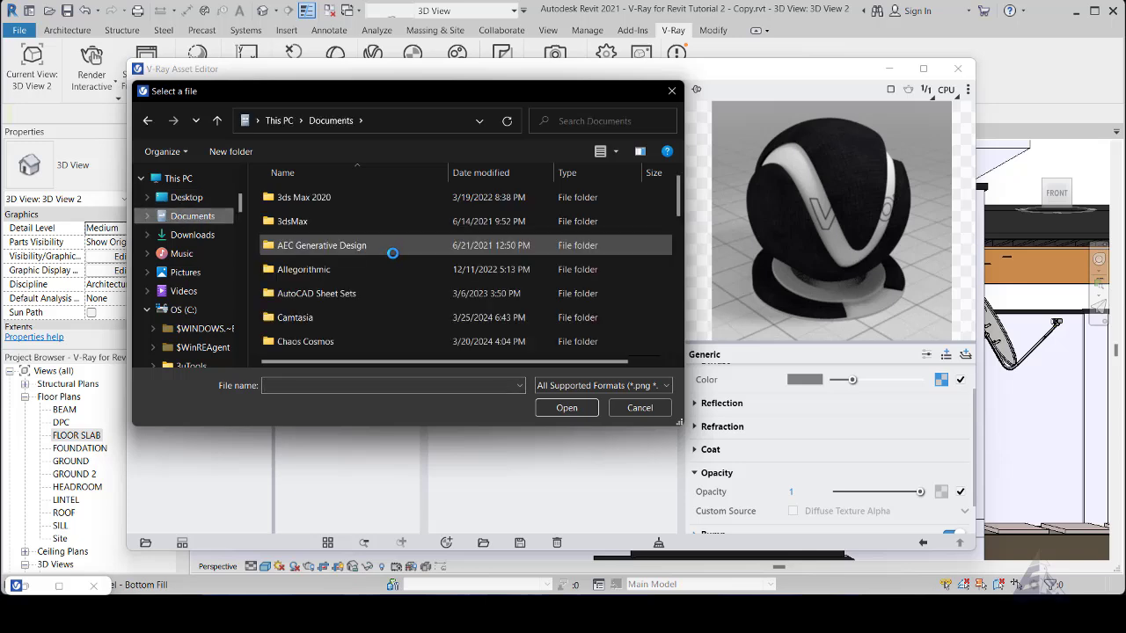
{"action": "scroll", "coordinate": [393, 253], "scroll_direction": "down", "scroll_amount": 5}
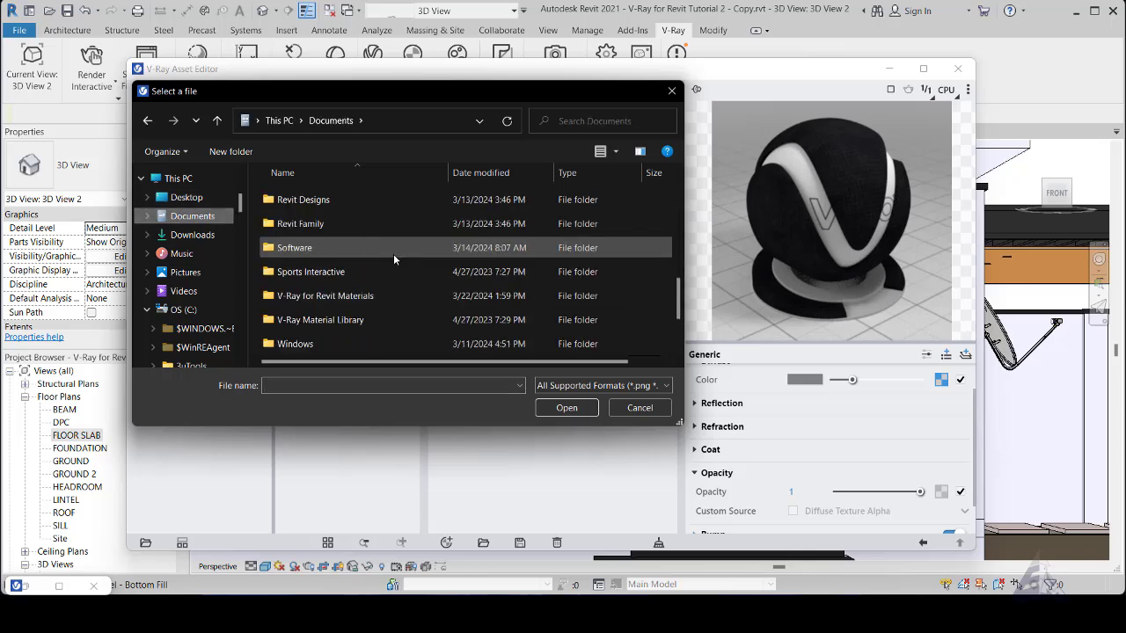
{"action": "double_click", "coordinate": [371, 297]}
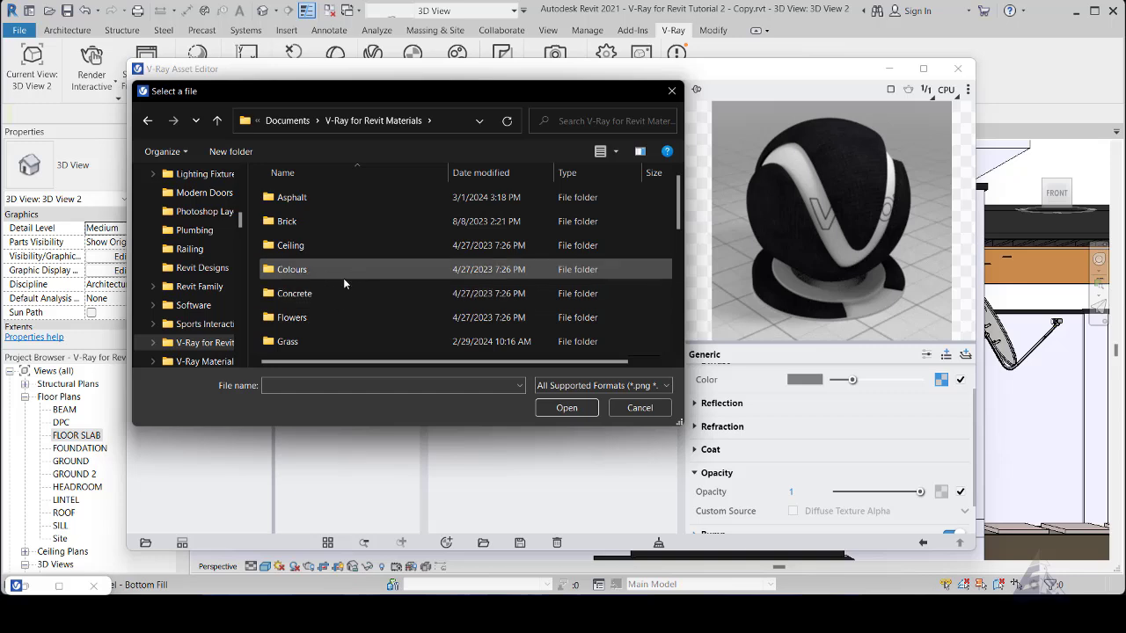
{"action": "scroll", "coordinate": [315, 289], "scroll_direction": "down", "scroll_amount": 5}
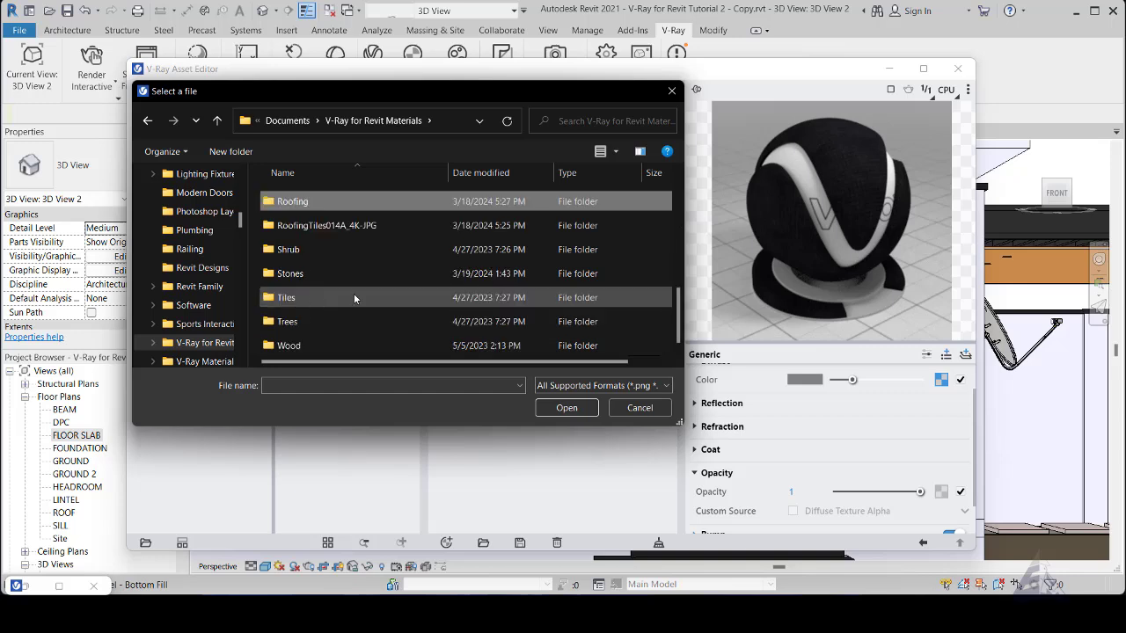
{"action": "double_click", "coordinate": [317, 203]}
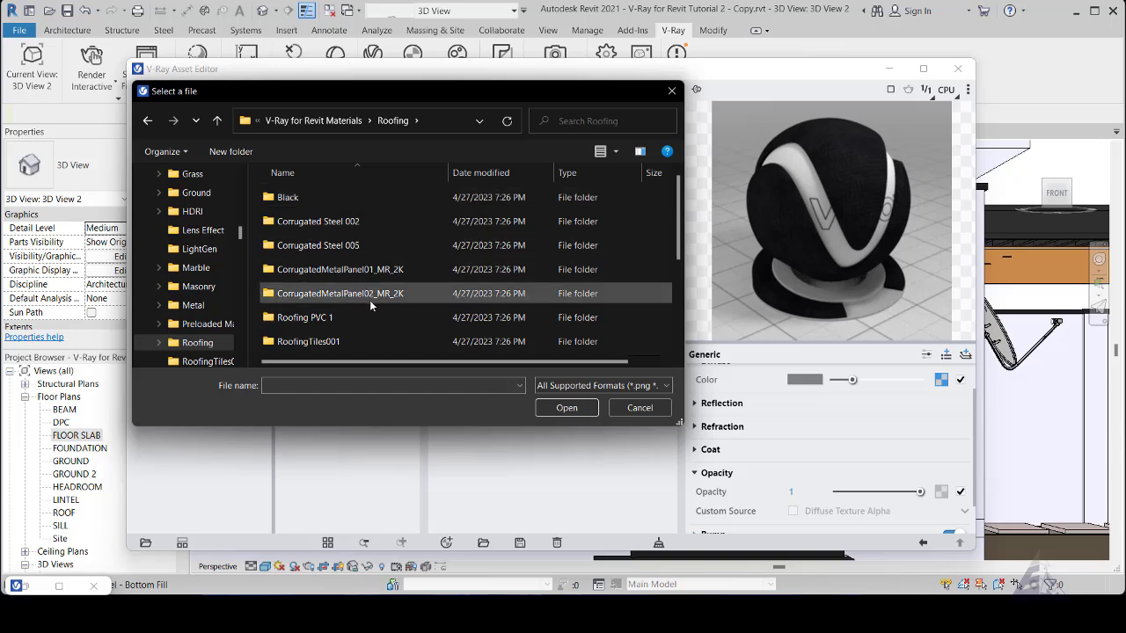
- Load RoofingTiles013A_4K-JPG_Opacity.jpg from the RoofingTiles013A_4K-JPG folder as the opacity bitmap, and return to the collapsed material settings
{"action": "scroll", "coordinate": [371, 304], "scroll_direction": "down", "scroll_amount": 3}
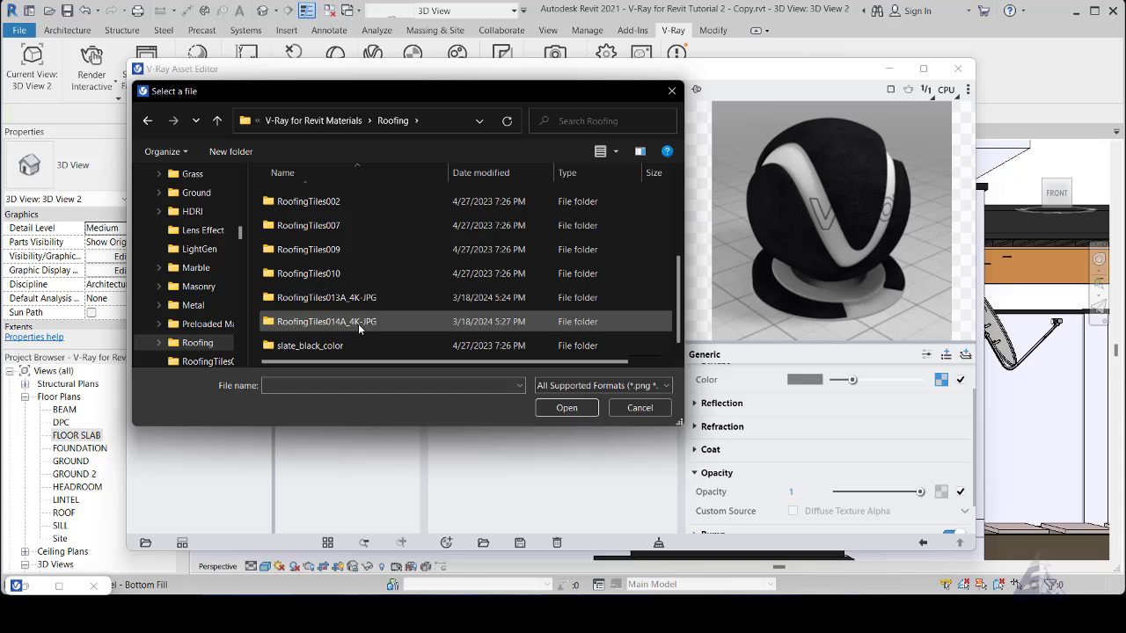
{"action": "double_click", "coordinate": [359, 324]}
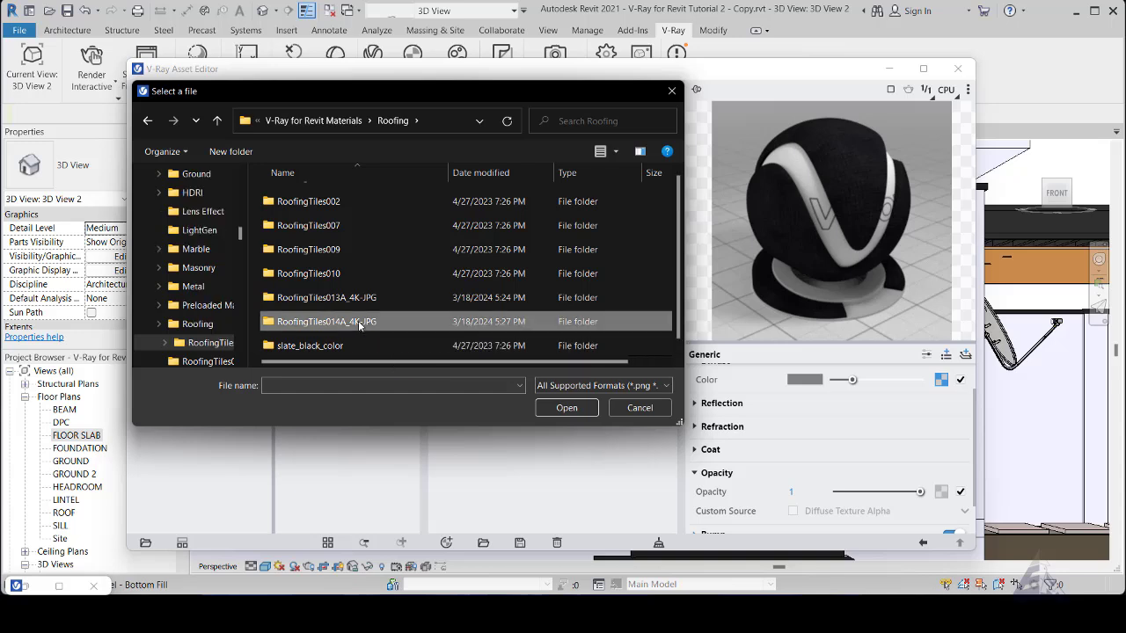
{"action": "left_click", "coordinate": [149, 121]}
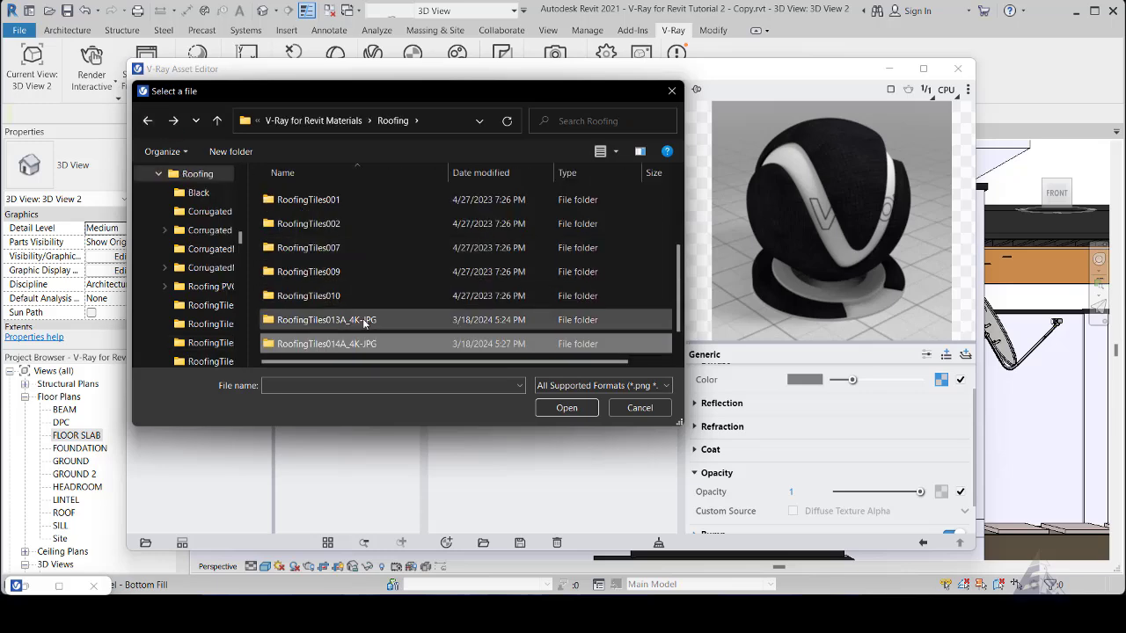
{"action": "double_click", "coordinate": [365, 321]}
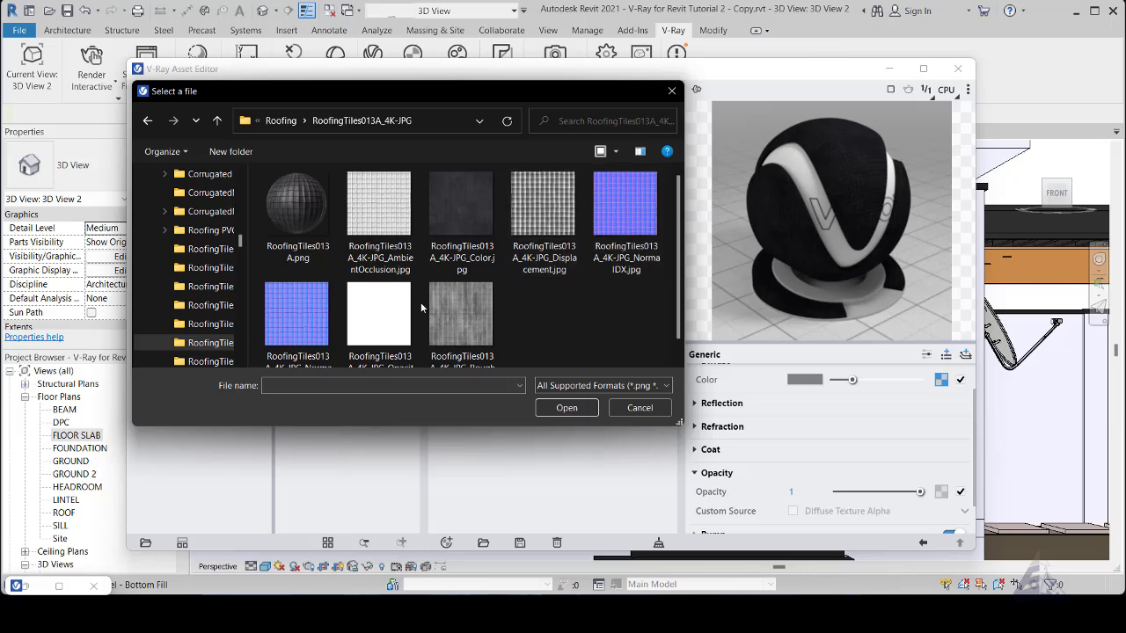
{"action": "scroll", "coordinate": [421, 301], "scroll_direction": "down", "scroll_amount": 1}
{"action": "left_click", "coordinate": [372, 300]}
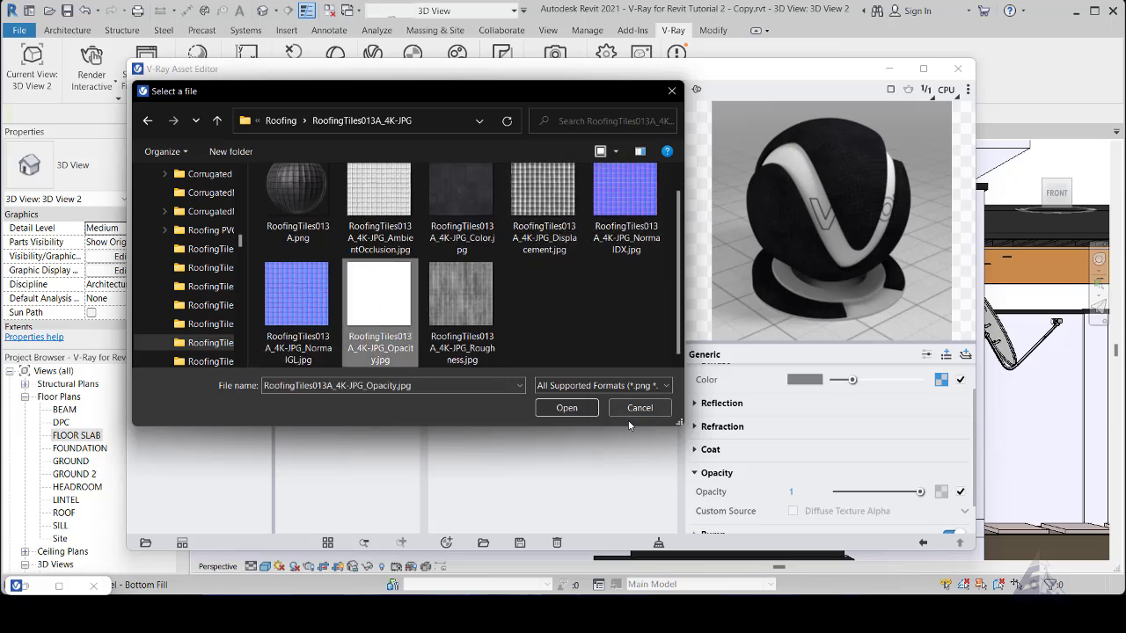
{"action": "left_click", "coordinate": [580, 409]}
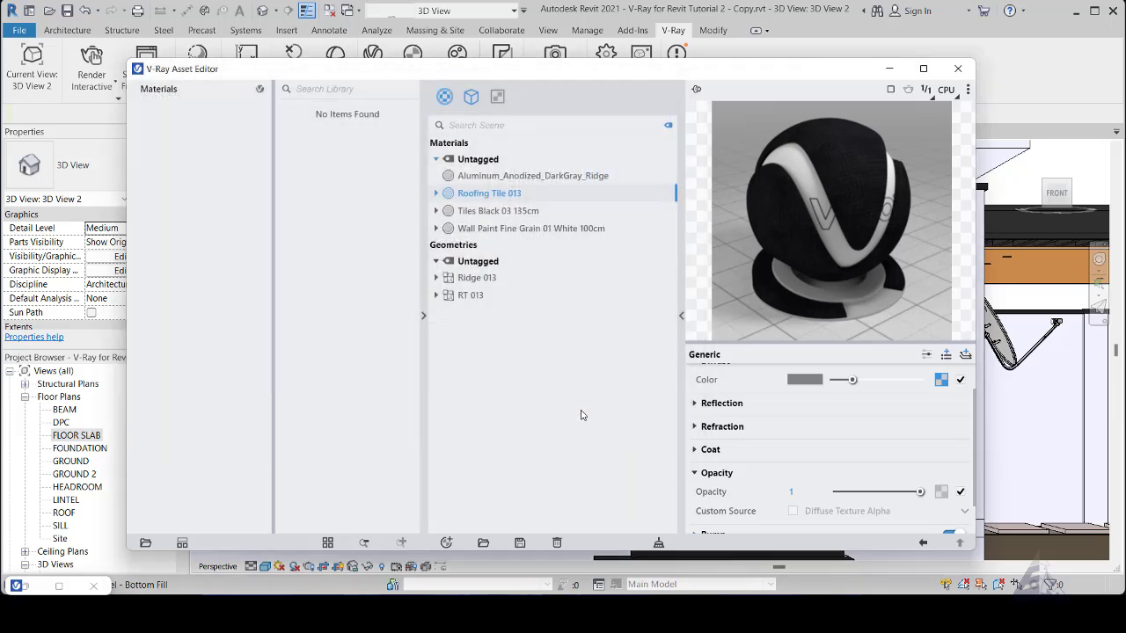
{"action": "left_click", "coordinate": [923, 543]}
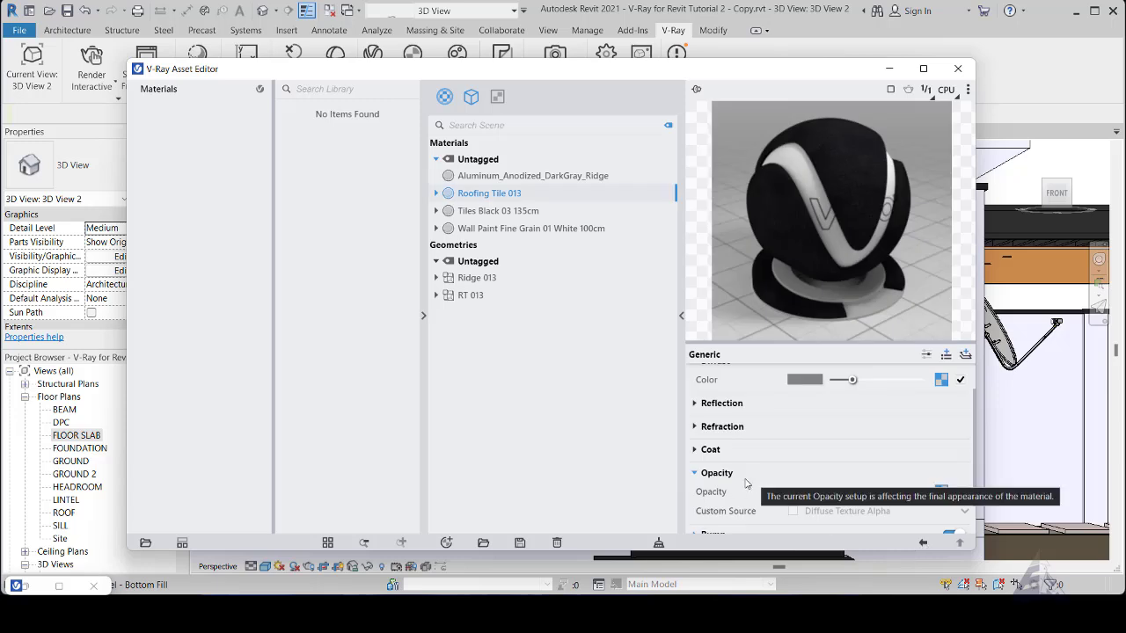
{"action": "left_click", "coordinate": [694, 476]}
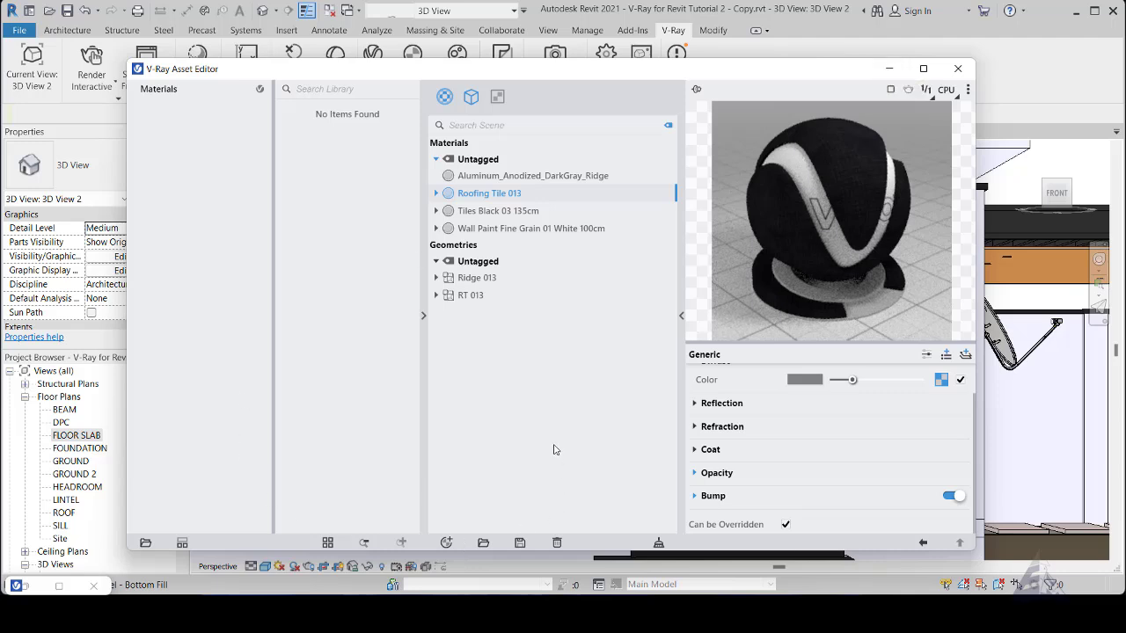
- Start importing a V-Ray asset file and browse to the Wood folder in V-Ray for Revit Materials
{"action": "left_click", "coordinate": [483, 544]}
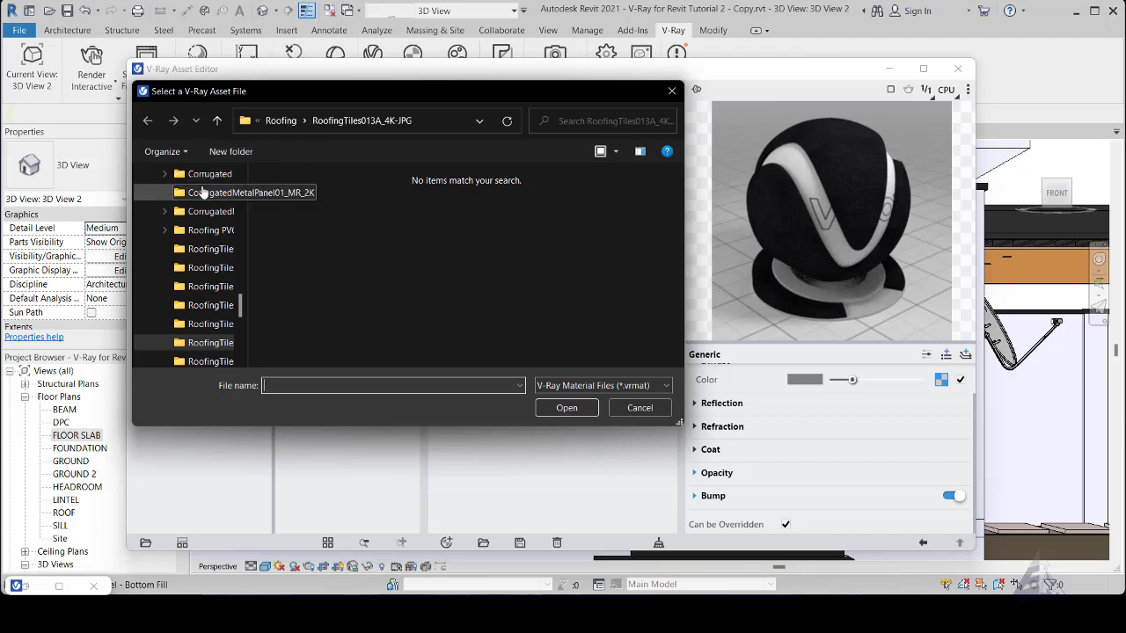
{"action": "left_click", "coordinate": [281, 120]}
{"action": "left_click", "coordinate": [314, 273]}
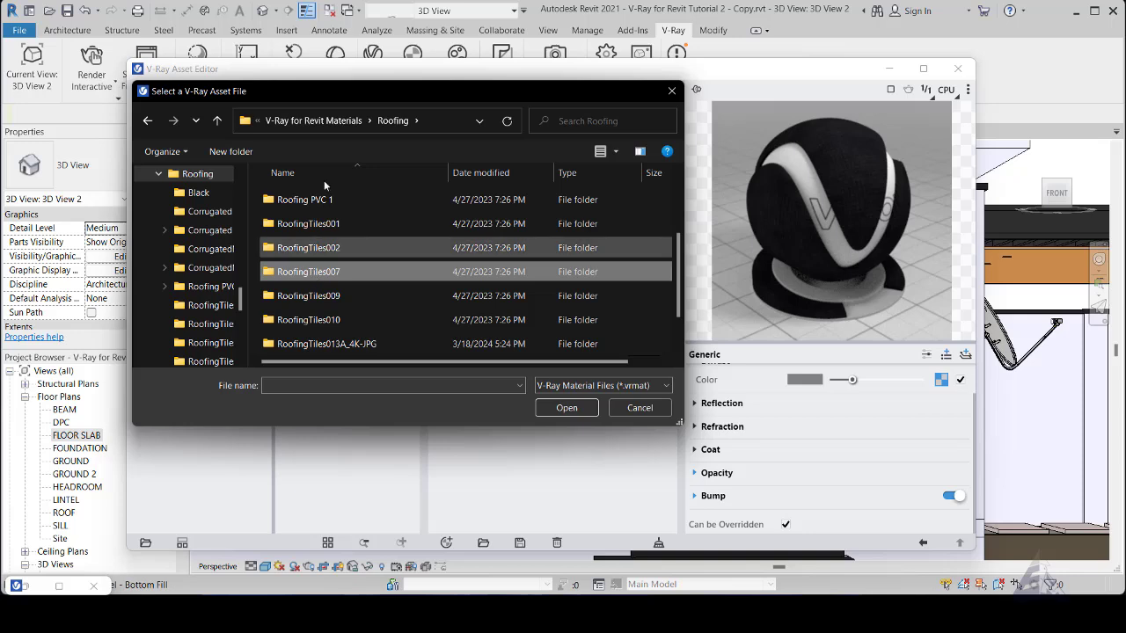
{"action": "left_click", "coordinate": [302, 124]}
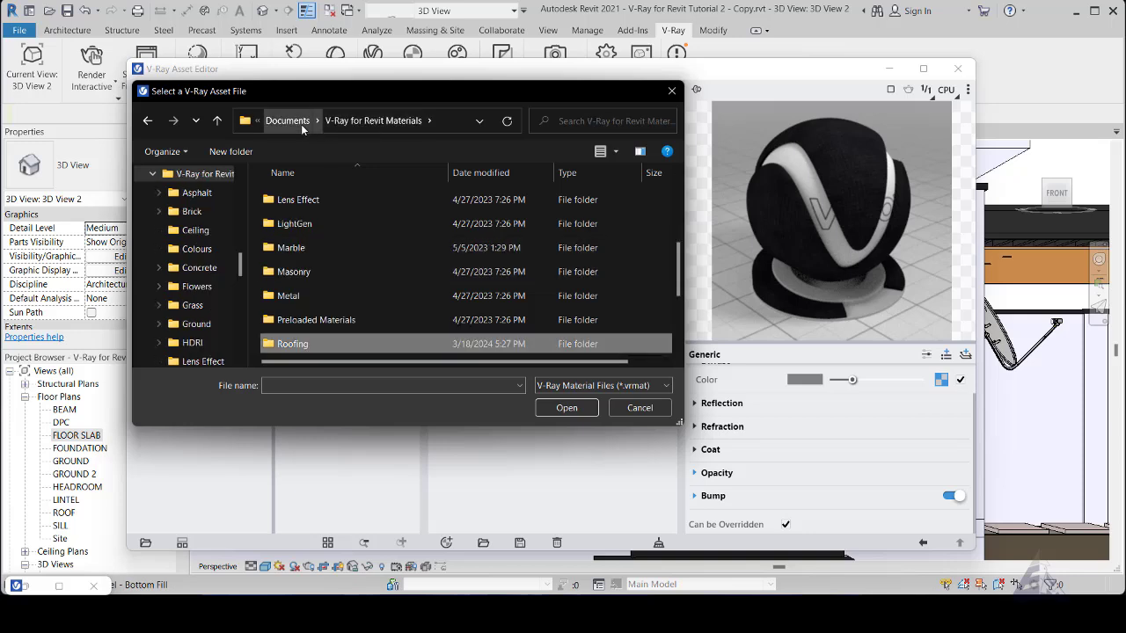
{"action": "scroll", "coordinate": [369, 288], "scroll_direction": "down", "scroll_amount": 2}
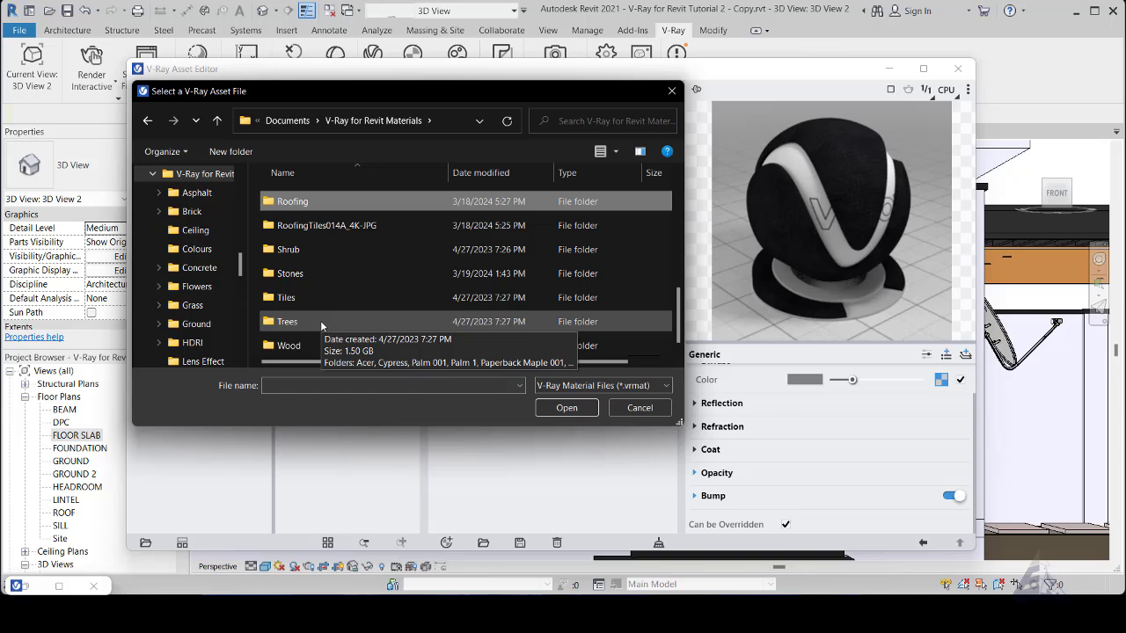
{"action": "left_click", "coordinate": [298, 346]}
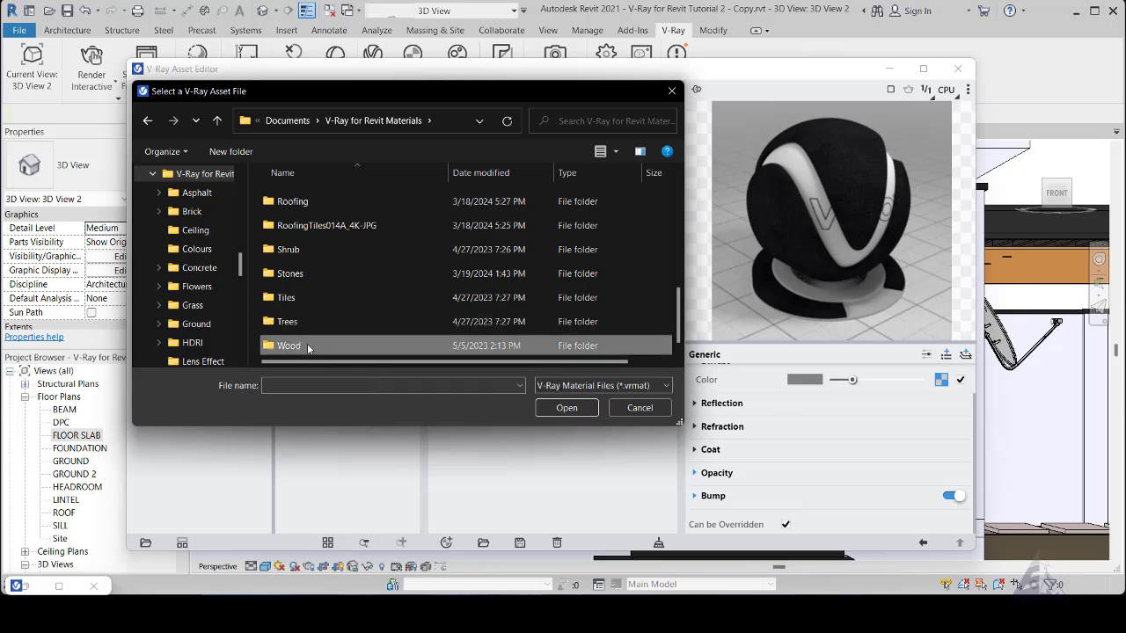
{"action": "double_click", "coordinate": [307, 344]}
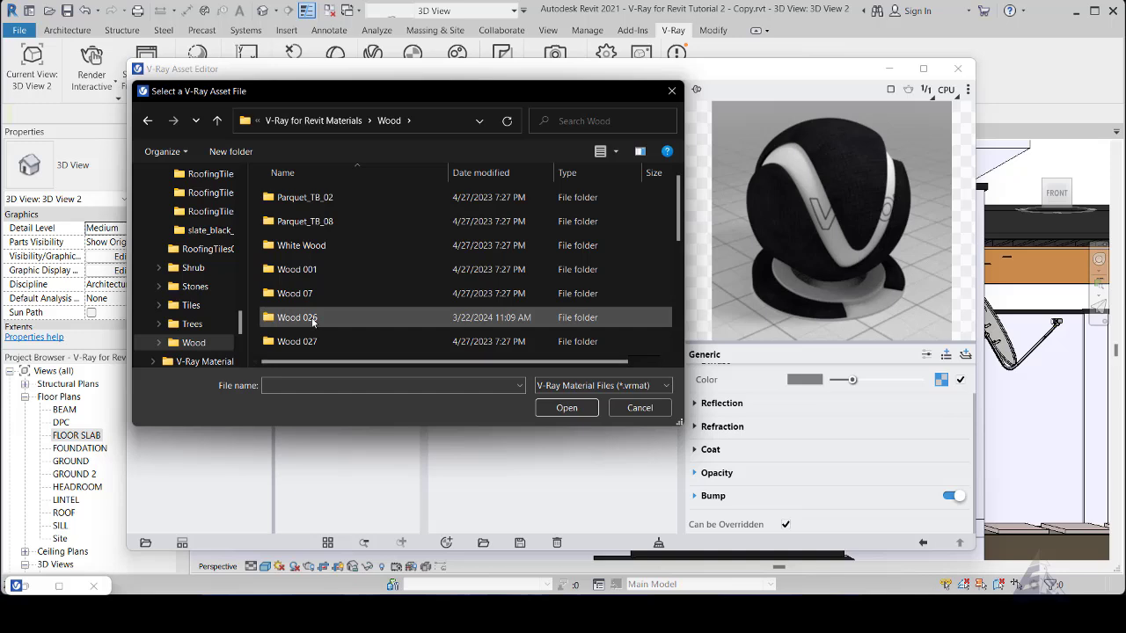
- Import the Wood 06 .vrmat material from the Wood 026 folder and preview it in the Asset Editor
{"action": "left_click", "coordinate": [312, 321]}
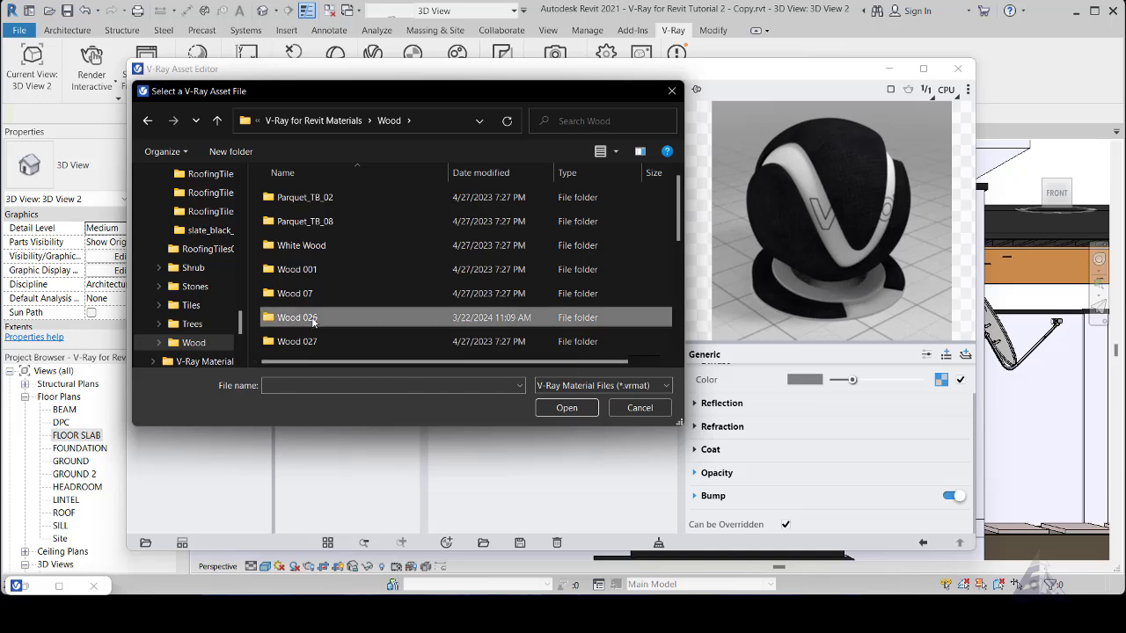
{"action": "double_click", "coordinate": [312, 322]}
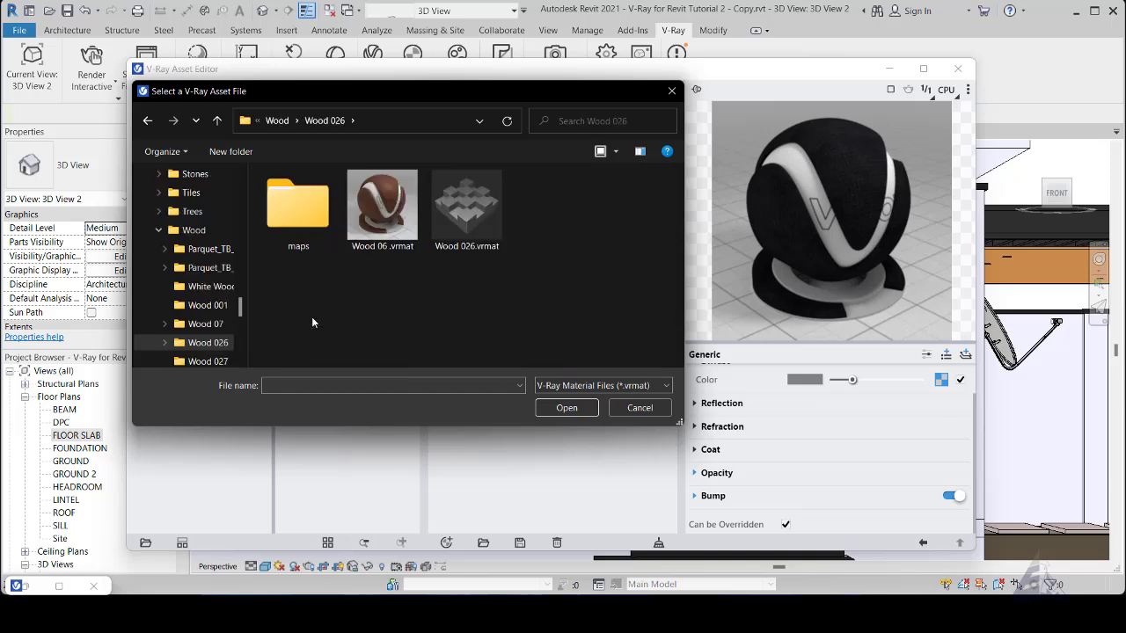
{"action": "left_click", "coordinate": [393, 197]}
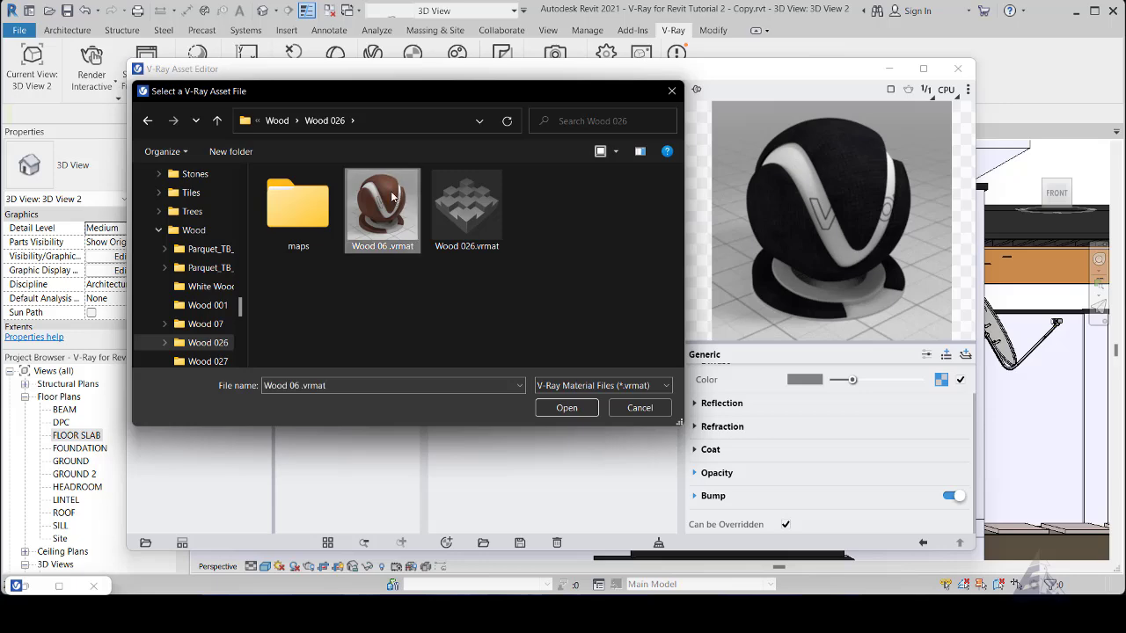
{"action": "left_click", "coordinate": [566, 410]}
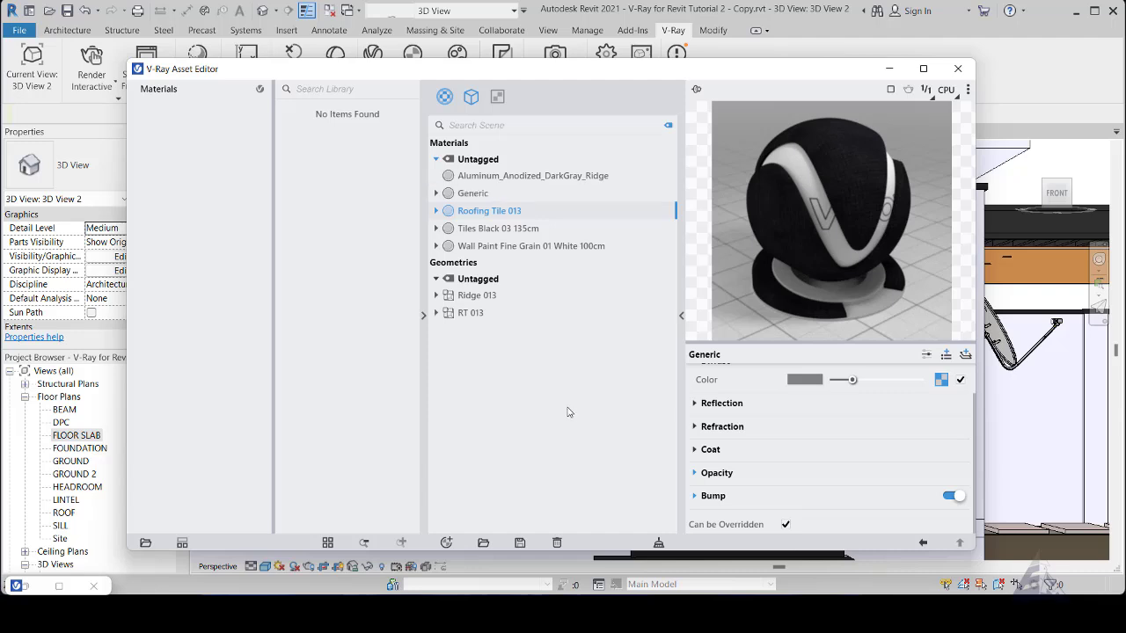
{"action": "left_click", "coordinate": [474, 194]}
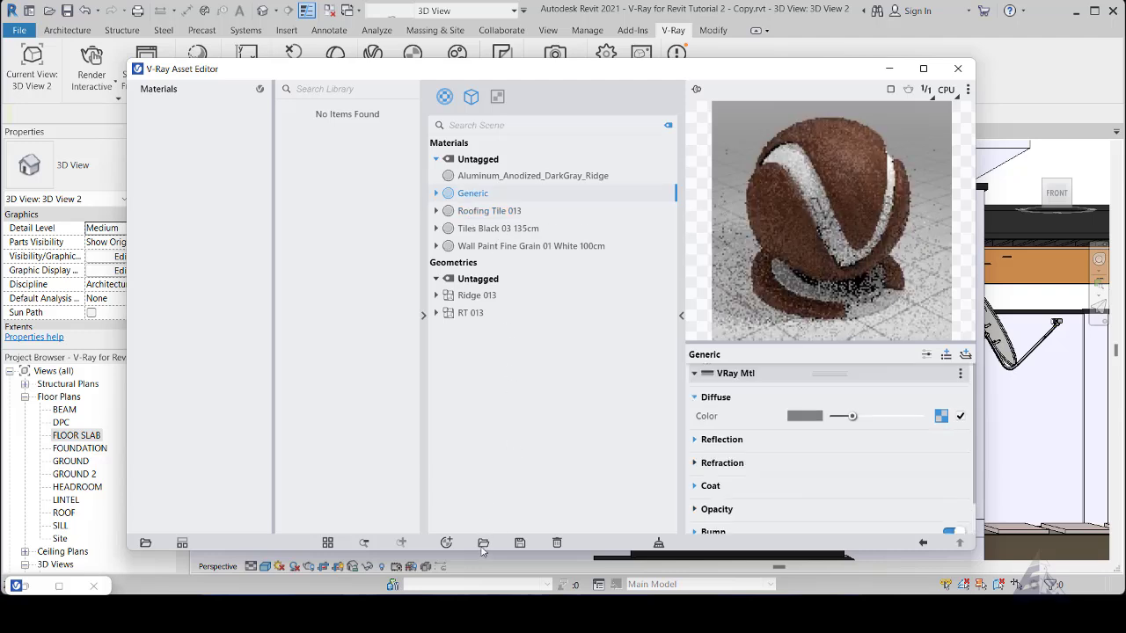
- Import the Wood 026.vrmat displacement asset from the Wood 026 folder
{"action": "left_click", "coordinate": [483, 543]}
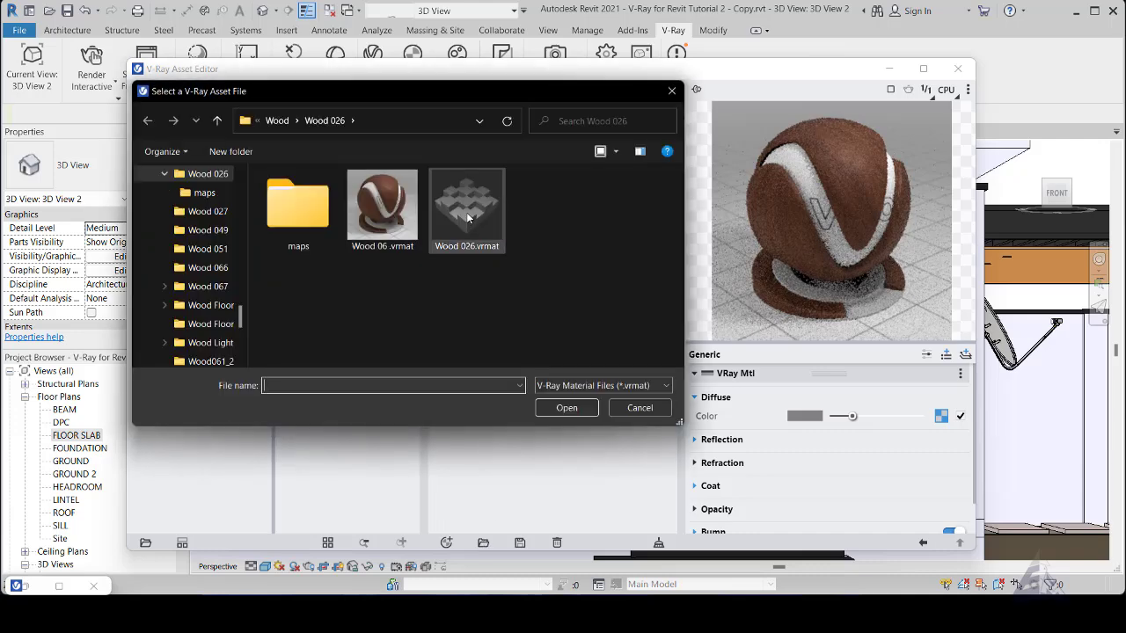
{"action": "left_click", "coordinate": [467, 211]}
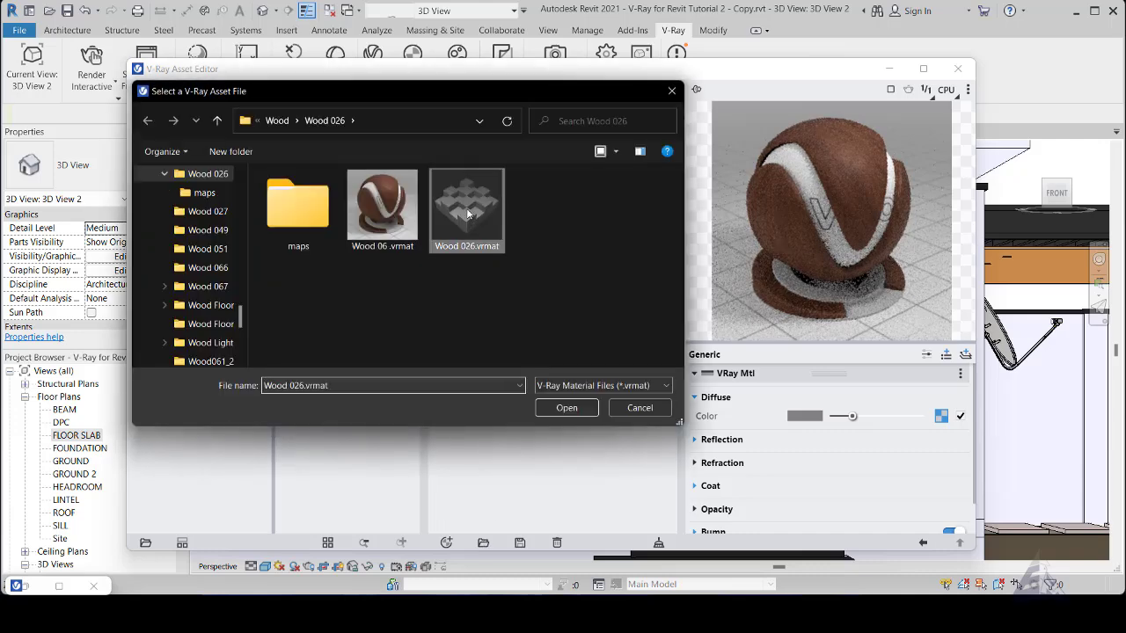
{"action": "left_click", "coordinate": [566, 407]}
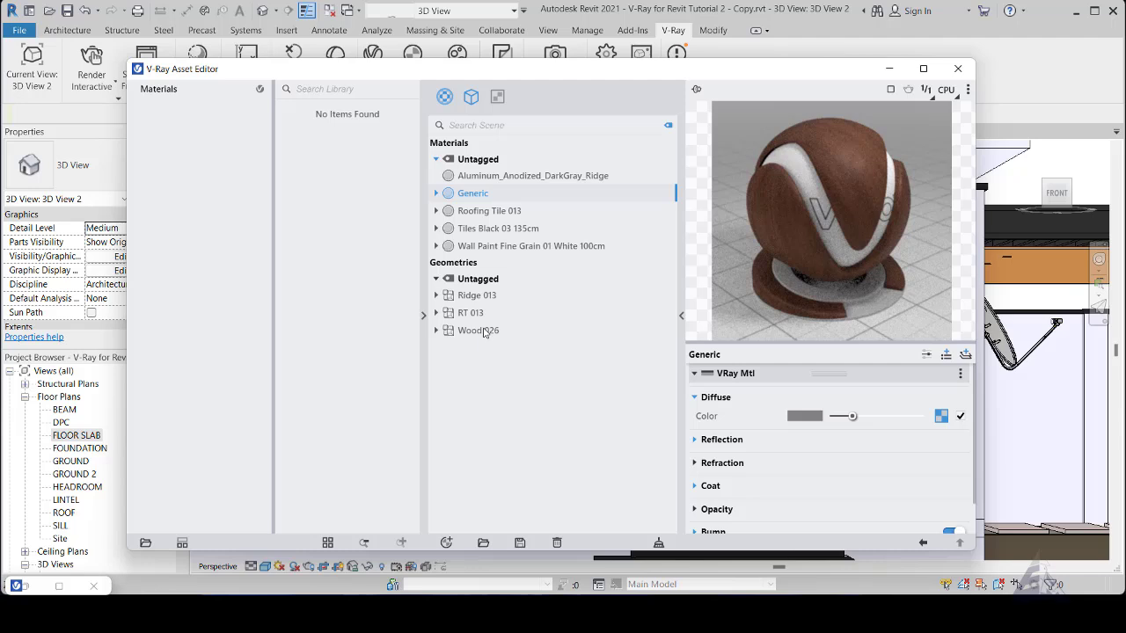
- Rename the imported Wood 026 displacement geometry as W 026
{"action": "right_click", "coordinate": [484, 332]}
{"action": "left_click", "coordinate": [501, 342]}
{"action": "key", "text": "BackSpace"}
{"action": "key", "text": "BackSpace"}
{"action": "key", "text": "BackSpace"}
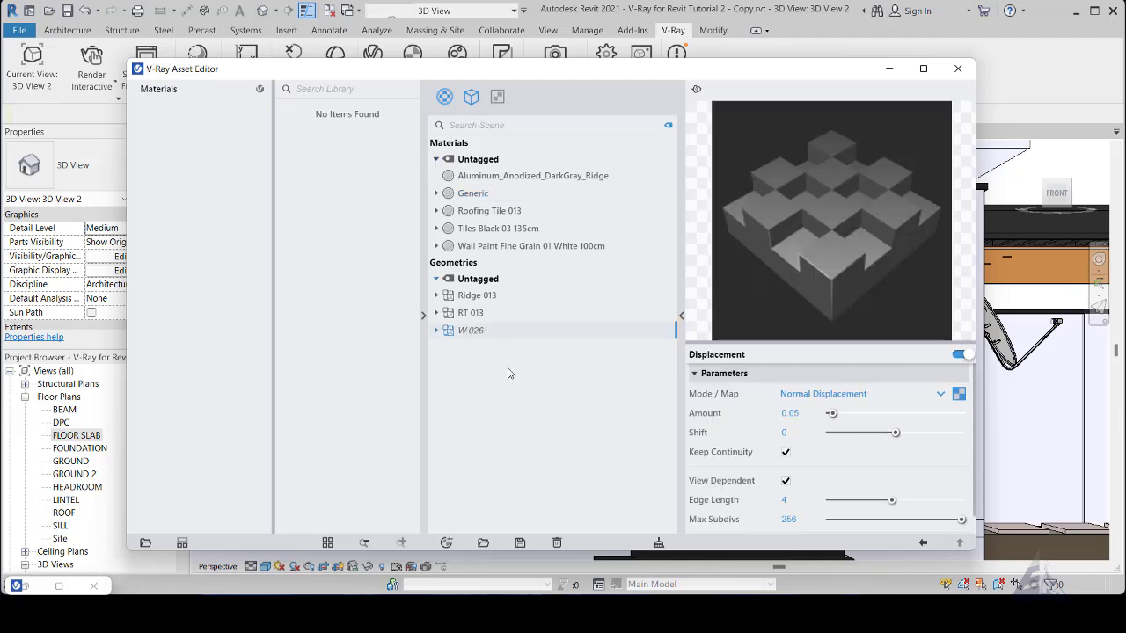
- Rename the imported Generic wood material as Wood 026
{"action": "key", "text": "Return"}
{"action": "left_click", "coordinate": [473, 195]}
{"action": "right_click", "coordinate": [471, 195]}
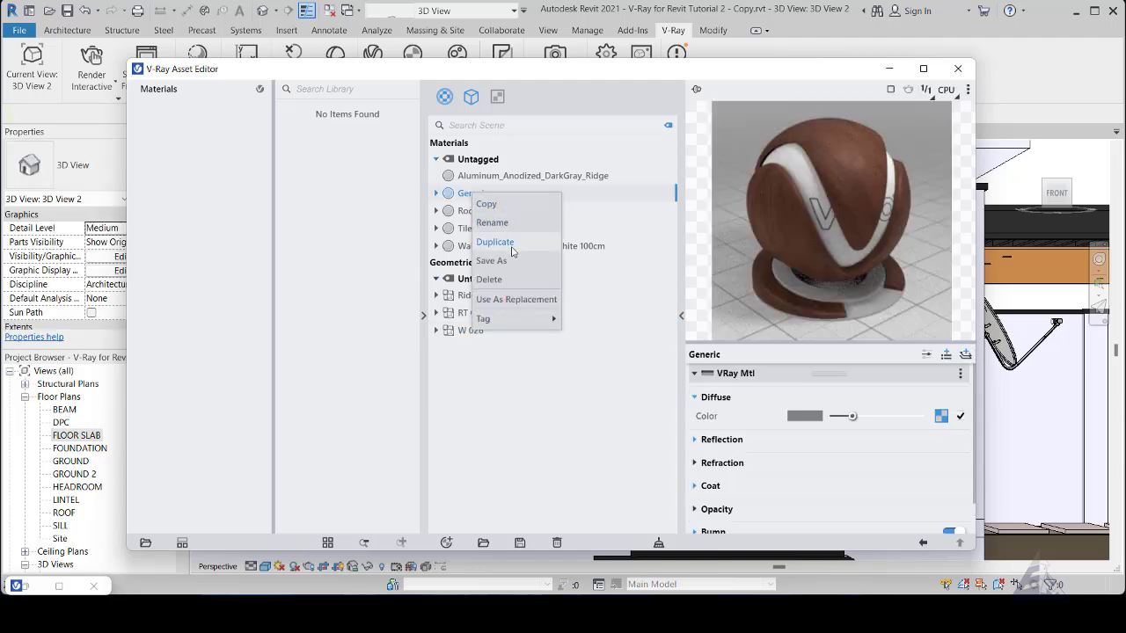
{"action": "left_click", "coordinate": [492, 222]}
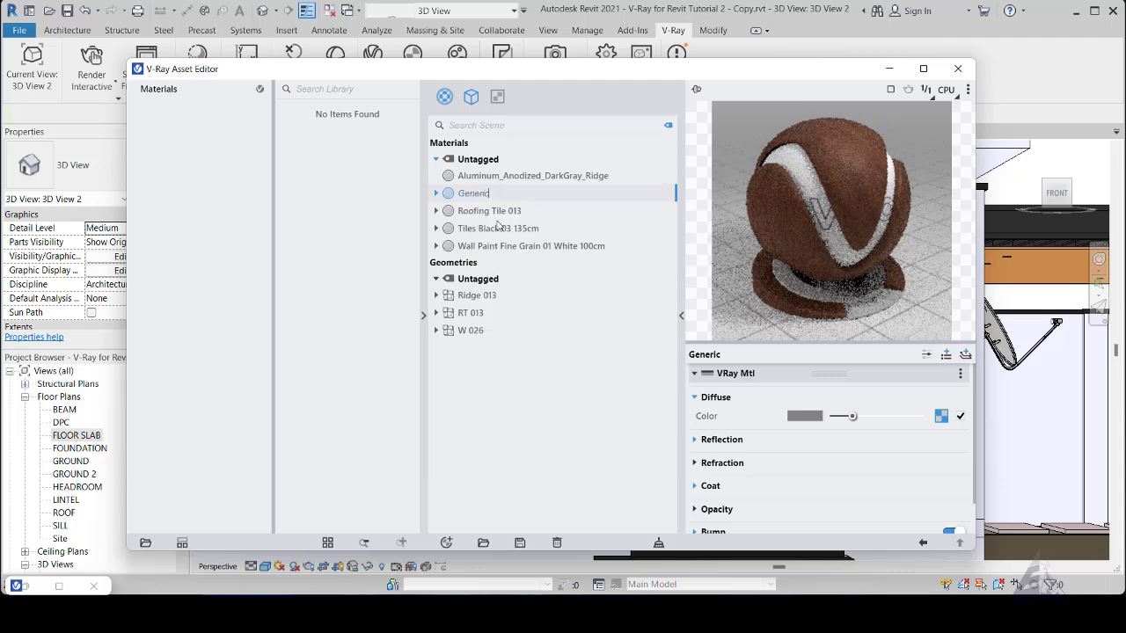
{"action": "key", "text": "ctrl+a"}
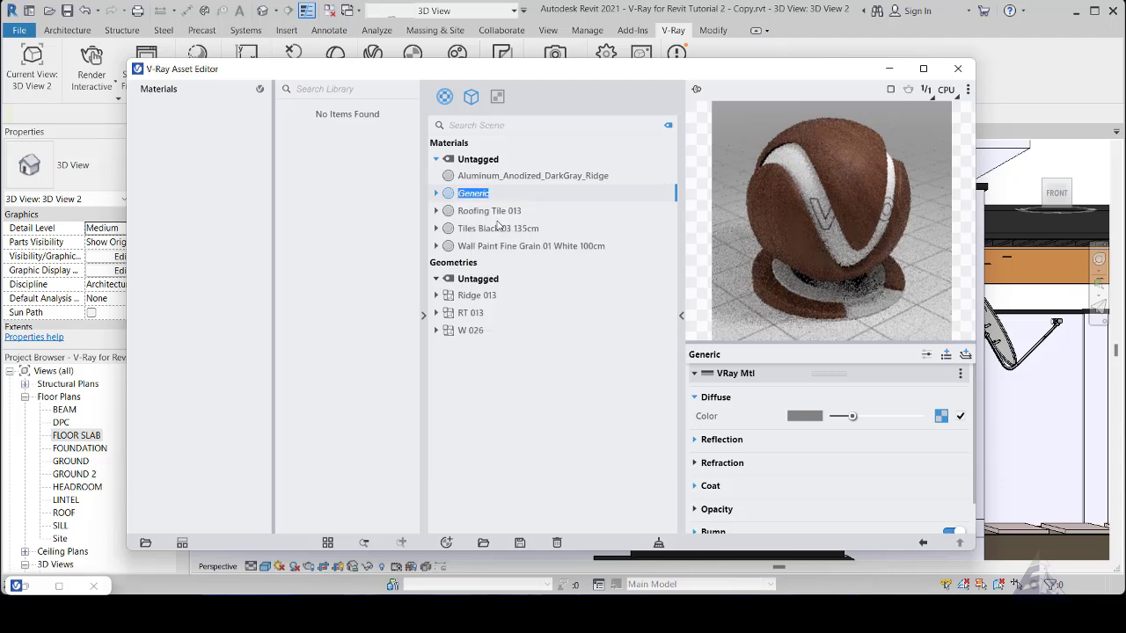
{"action": "type", "text": "Wood 026"}
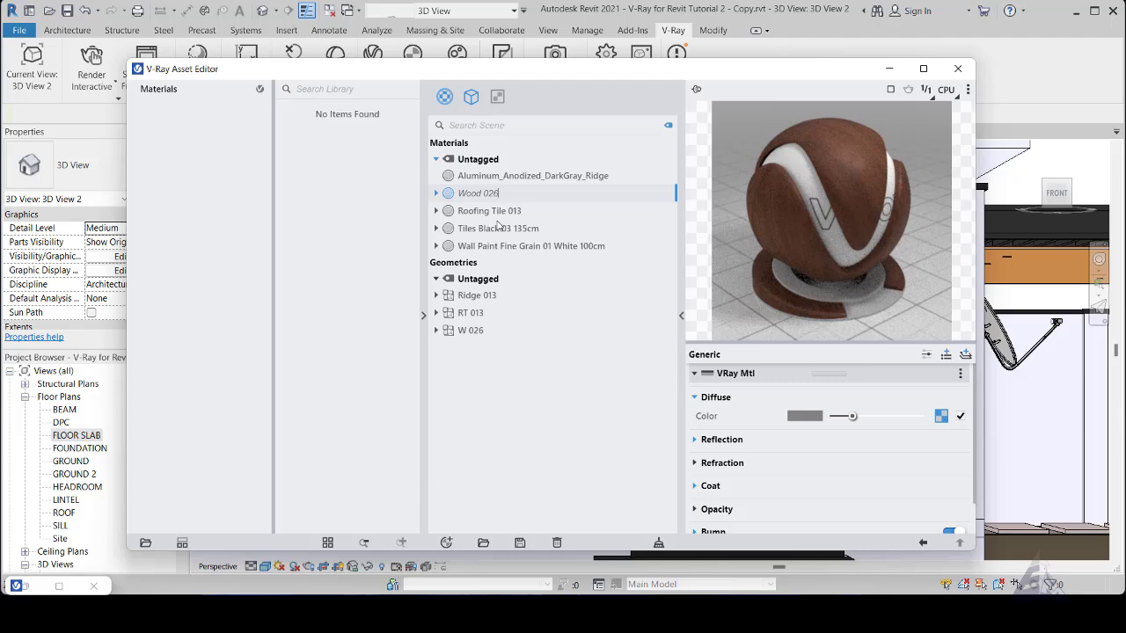
{"action": "left_click", "coordinate": [564, 435]}
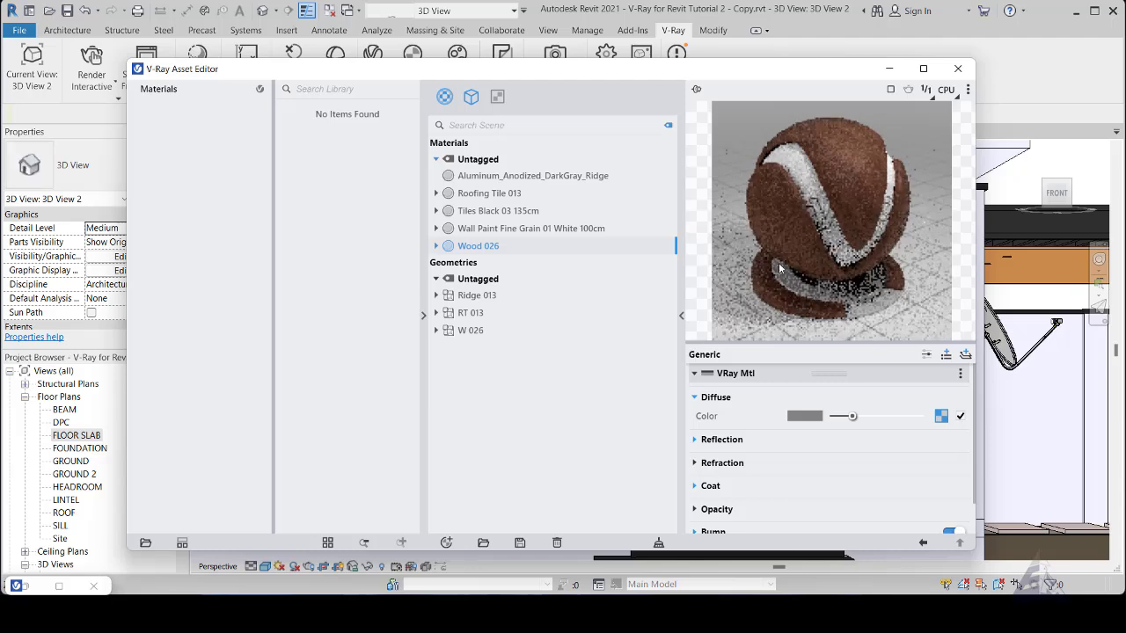
- Inspect the Multi-Sub texture in the Wood 026 material's diffuse color and clear it from the slot
{"action": "left_click", "coordinate": [941, 417]}
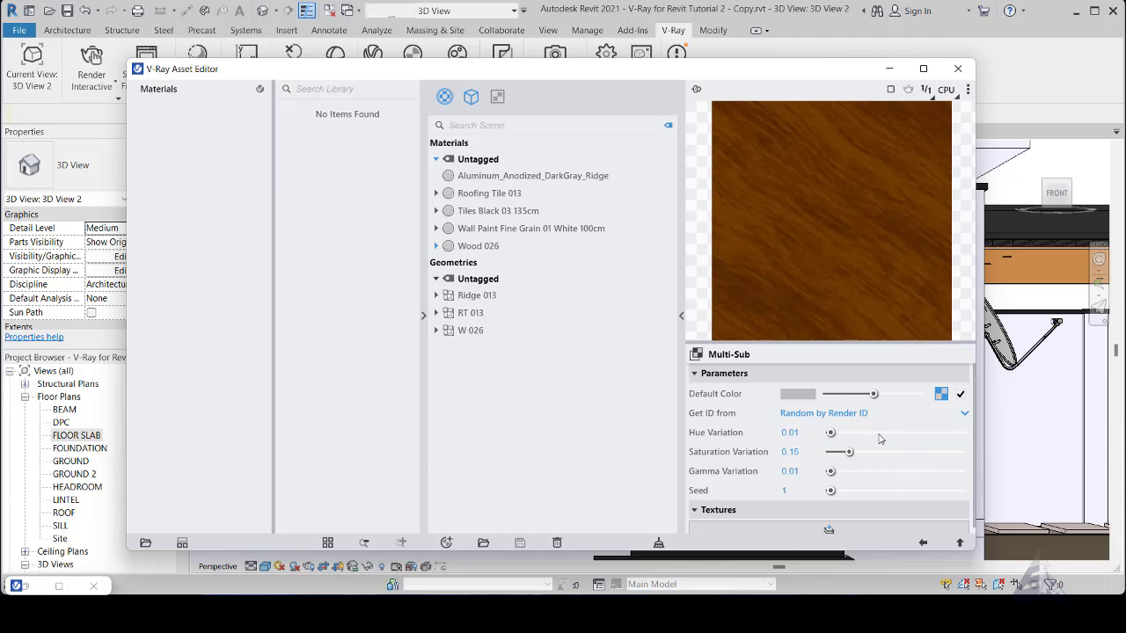
{"action": "left_click", "coordinate": [923, 545]}
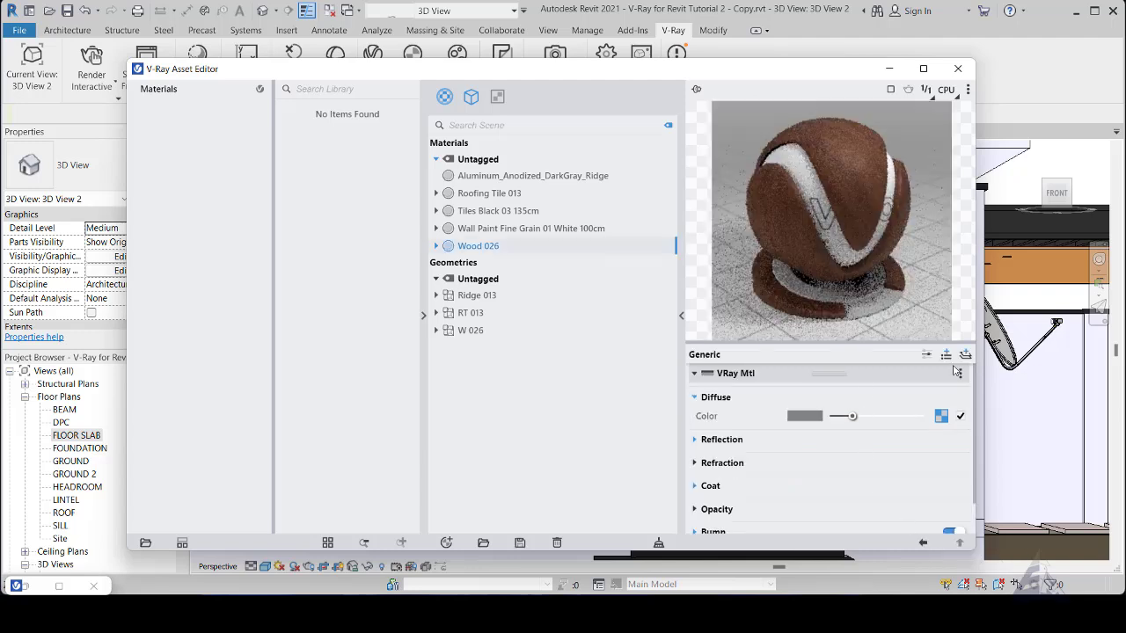
{"action": "right_click", "coordinate": [943, 419]}
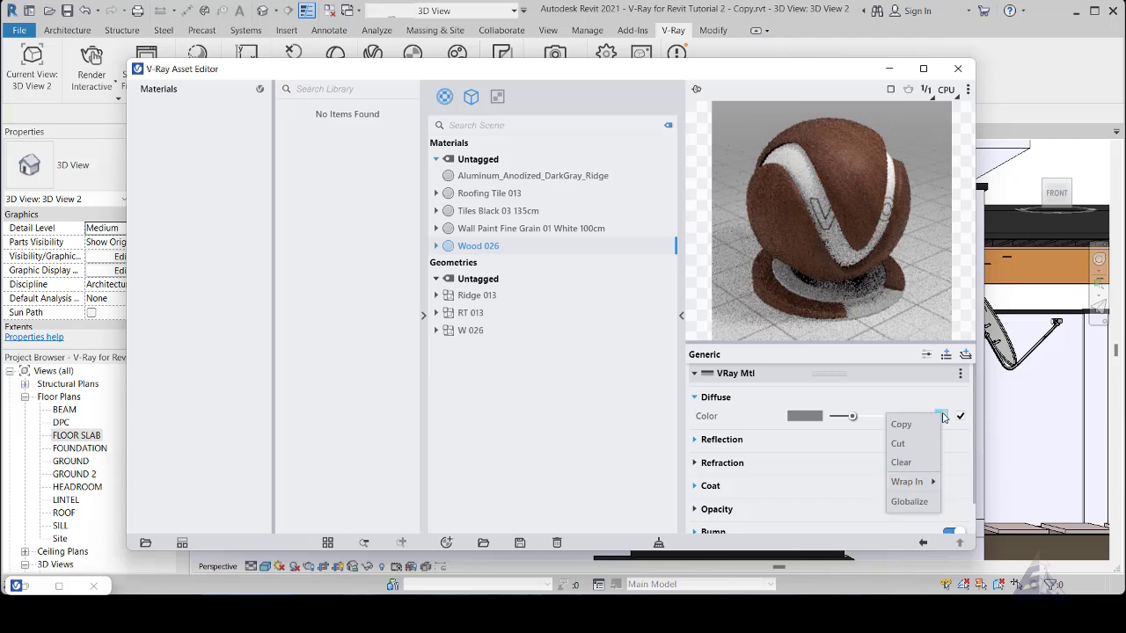
{"action": "left_click", "coordinate": [912, 464]}
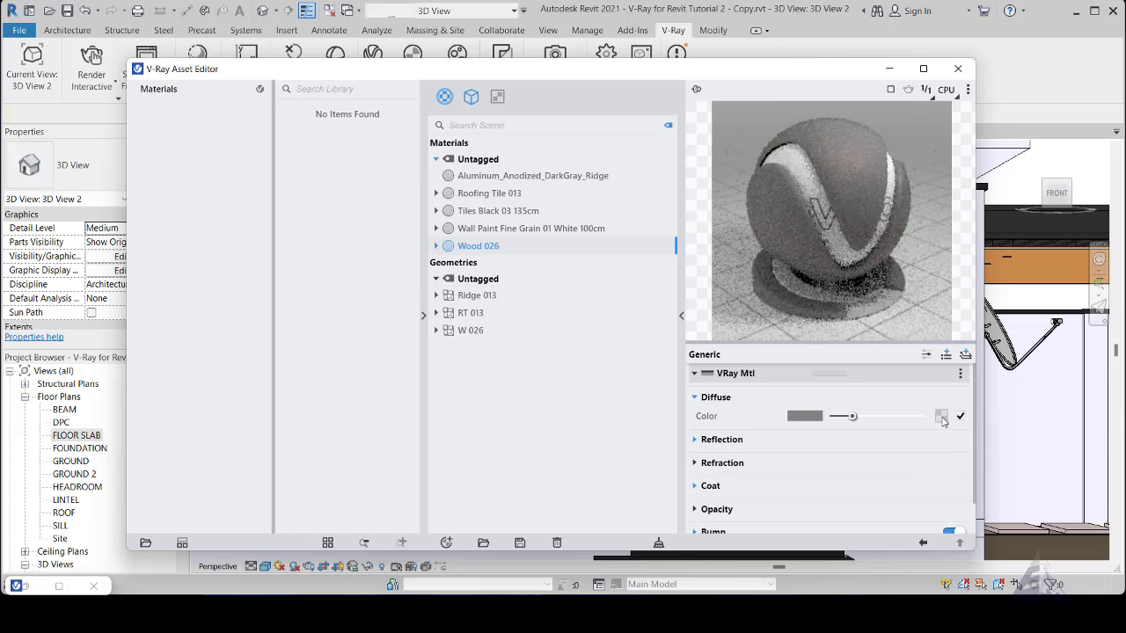
- Load Wood026_2K_Color.jpg from the Wood 026 folder as a bitmap for the diffuse color and return to the material
{"action": "left_click", "coordinate": [942, 418]}
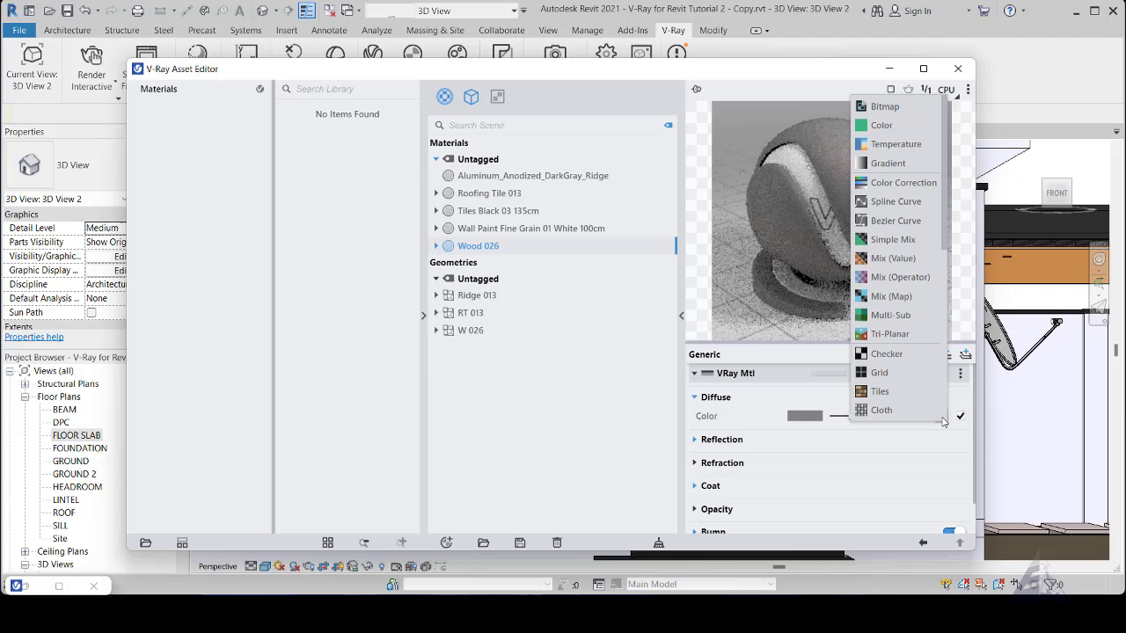
{"action": "left_click", "coordinate": [877, 107]}
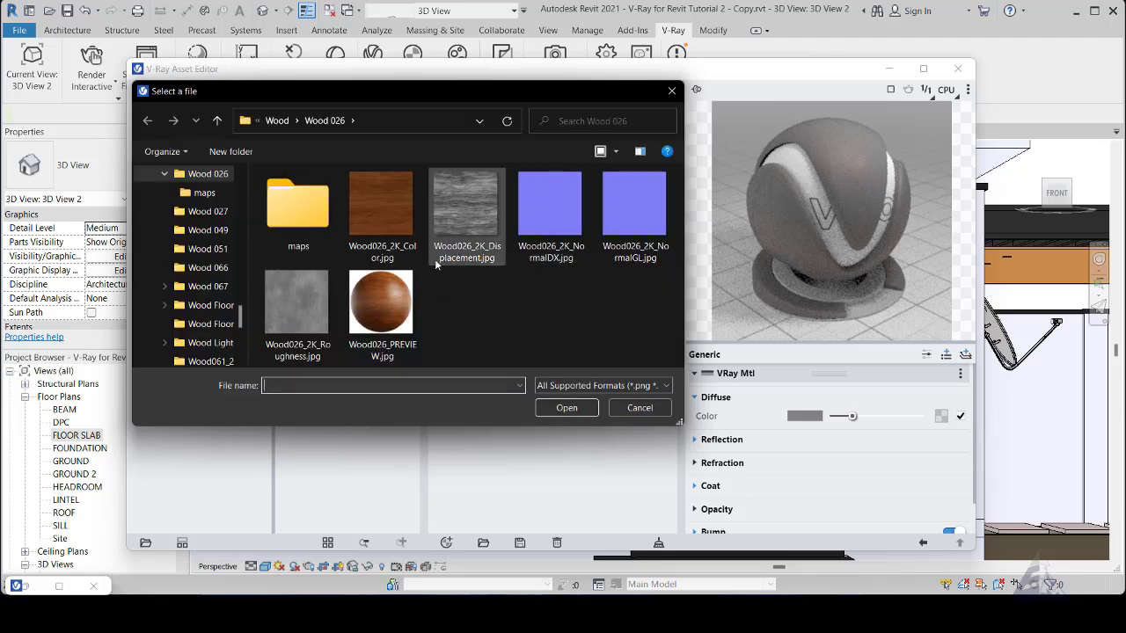
{"action": "left_click", "coordinate": [375, 213]}
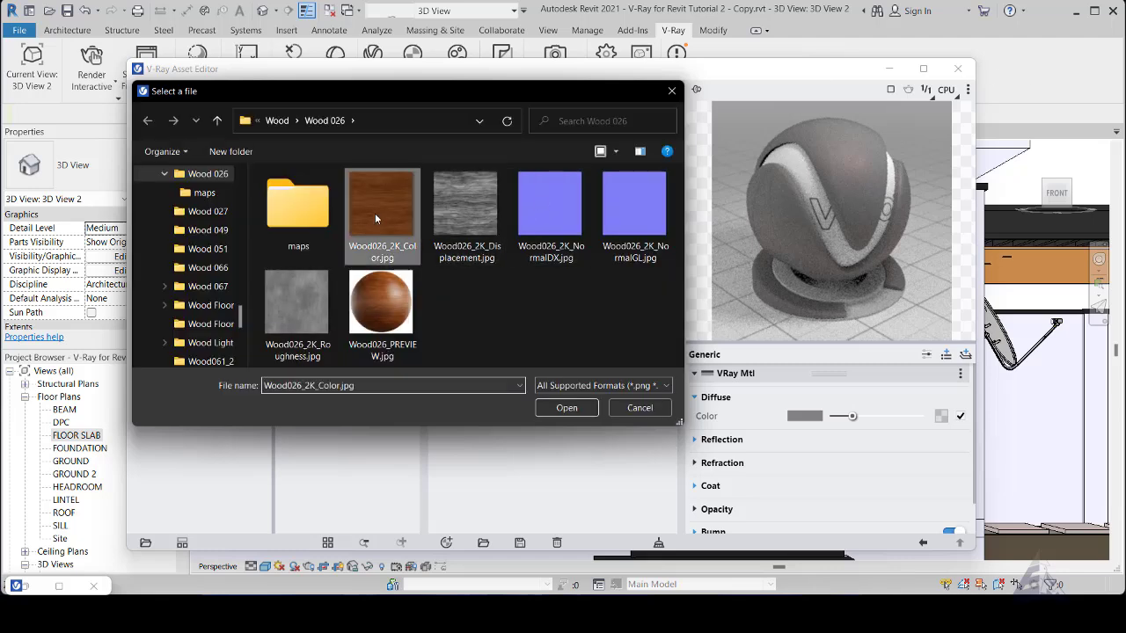
{"action": "left_click", "coordinate": [566, 408]}
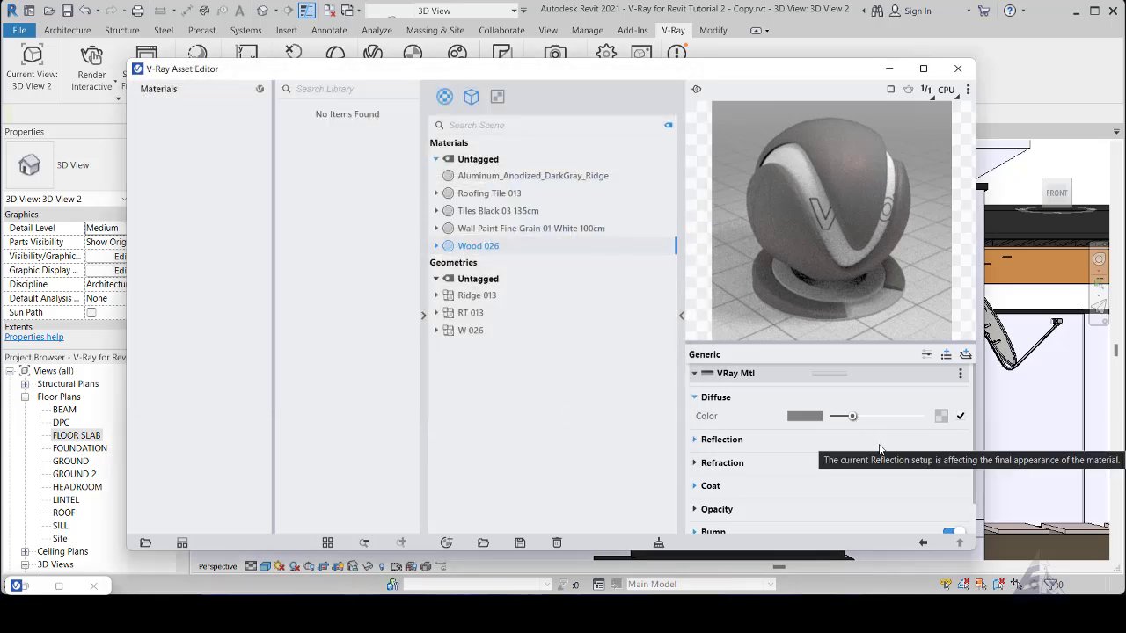
{"action": "left_click", "coordinate": [923, 543]}
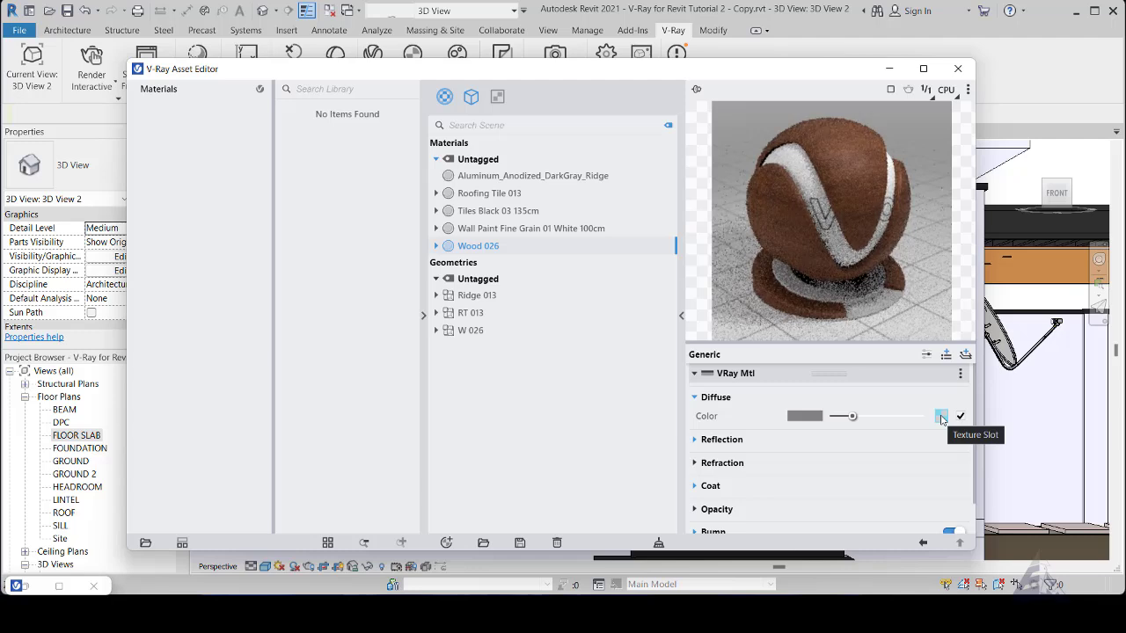
- Wrap the Wood 026 material's diffuse bitmap in a Mix (Operator) texture
{"action": "right_click", "coordinate": [941, 417]}
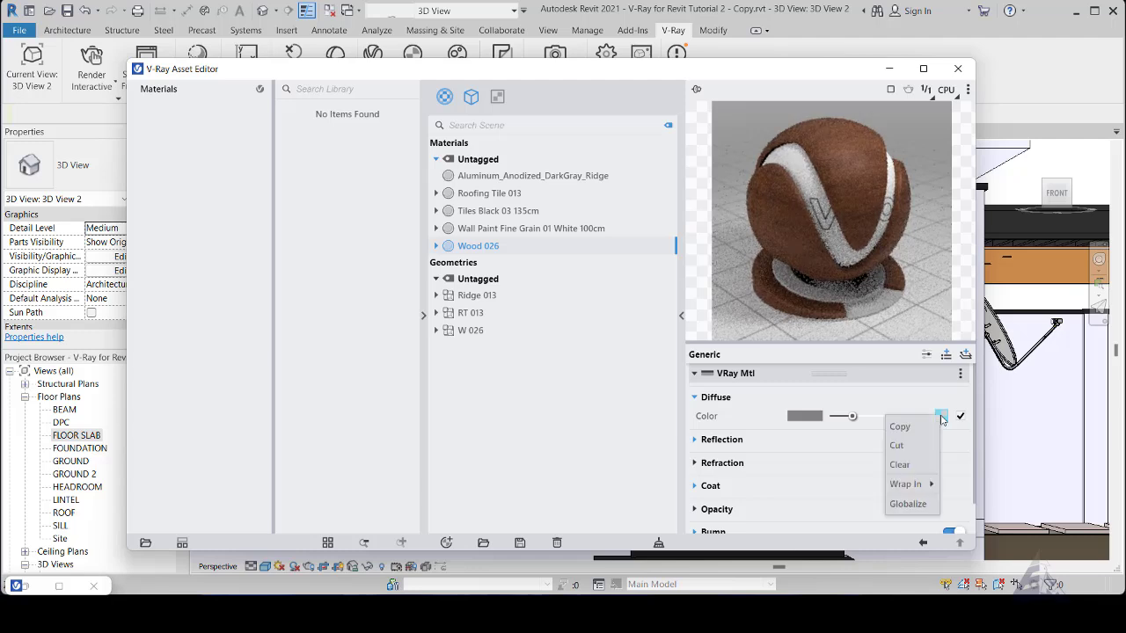
{"action": "mouse_move", "coordinate": [910, 483]}
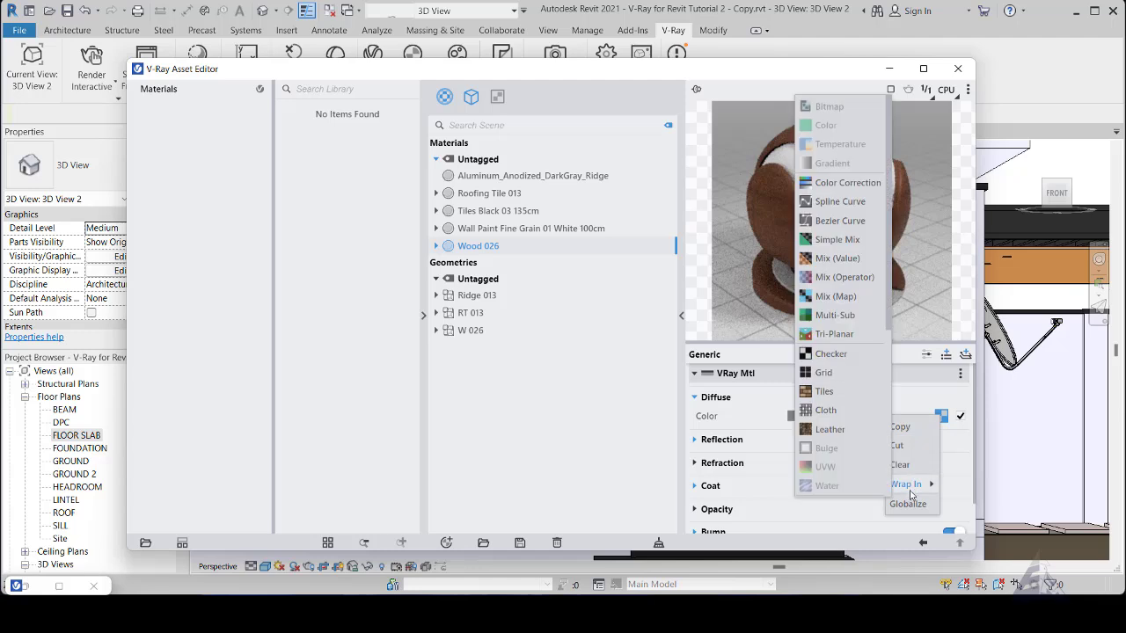
{"action": "left_click", "coordinate": [832, 277]}
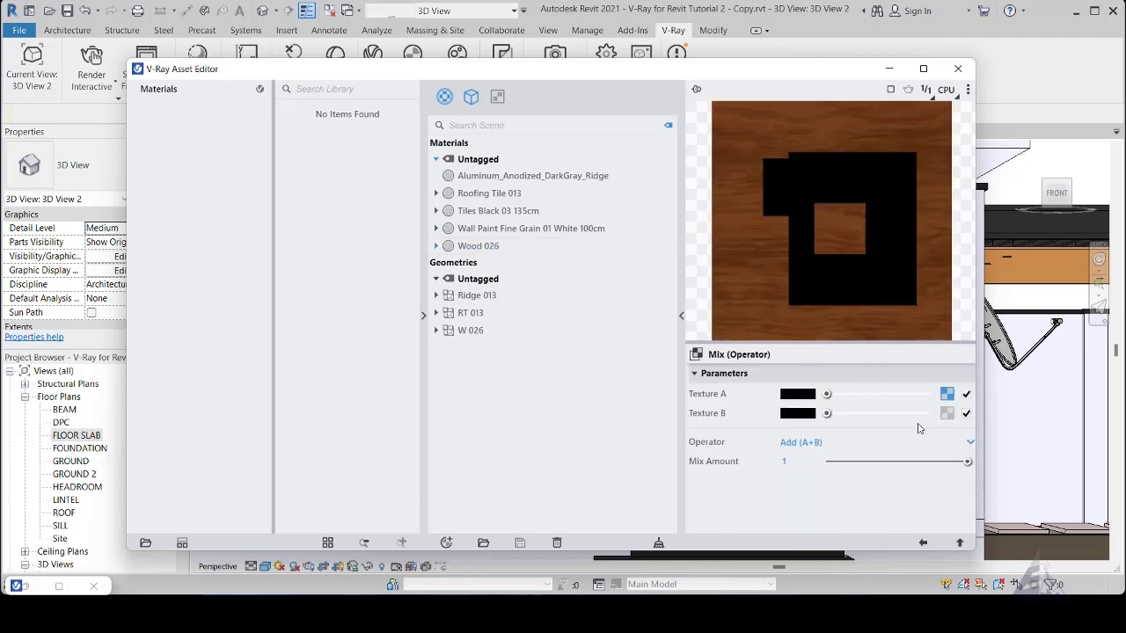
{"action": "left_click", "coordinate": [947, 419]}
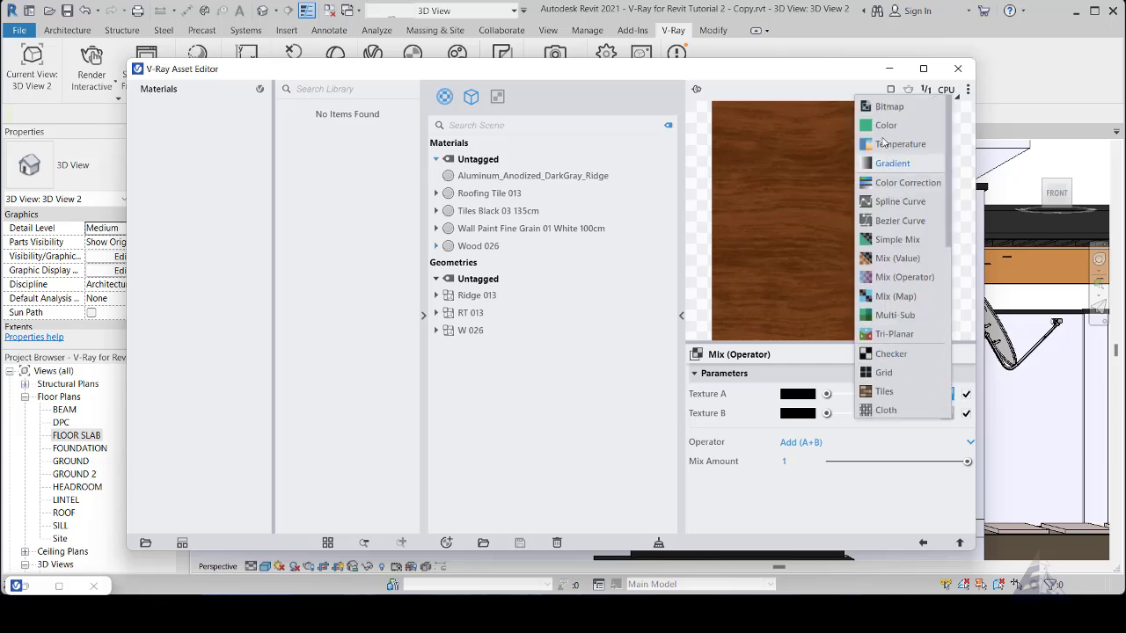
{"action": "left_click", "coordinate": [879, 107]}
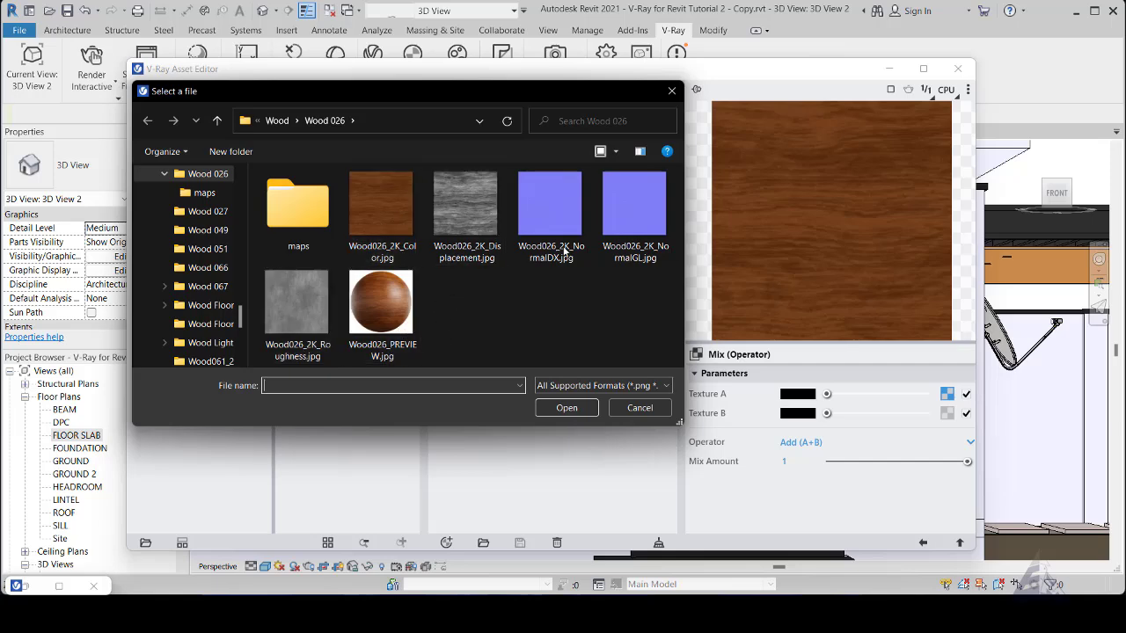
{"action": "left_click", "coordinate": [672, 90]}
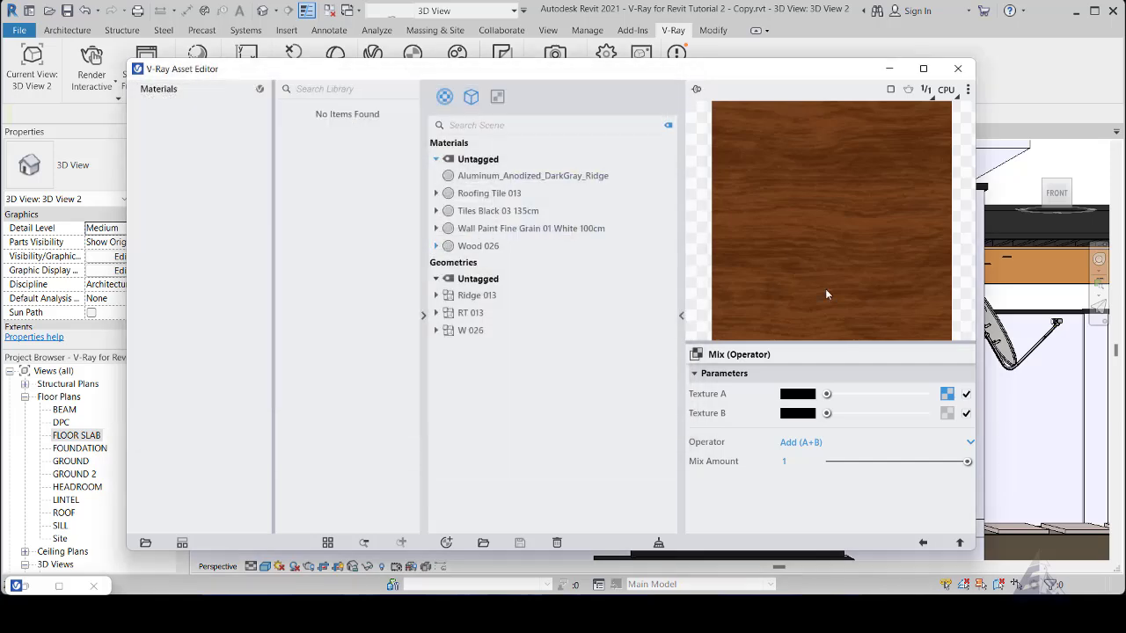
{"action": "left_click", "coordinate": [923, 543]}
{"action": "right_click", "coordinate": [947, 414]}
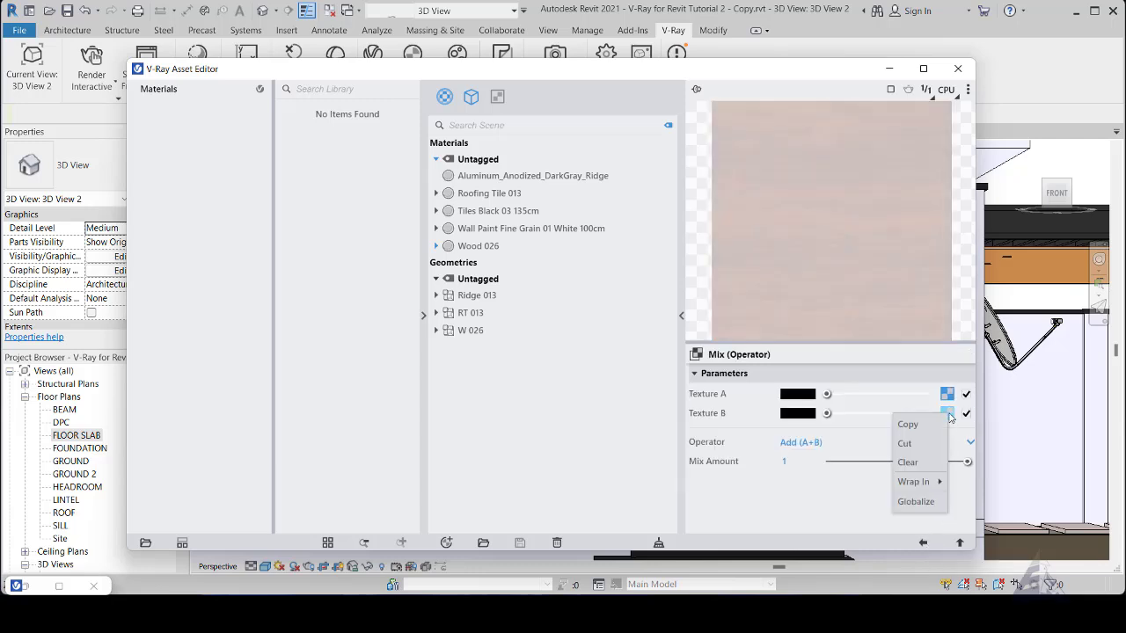
{"action": "left_click", "coordinate": [915, 461]}
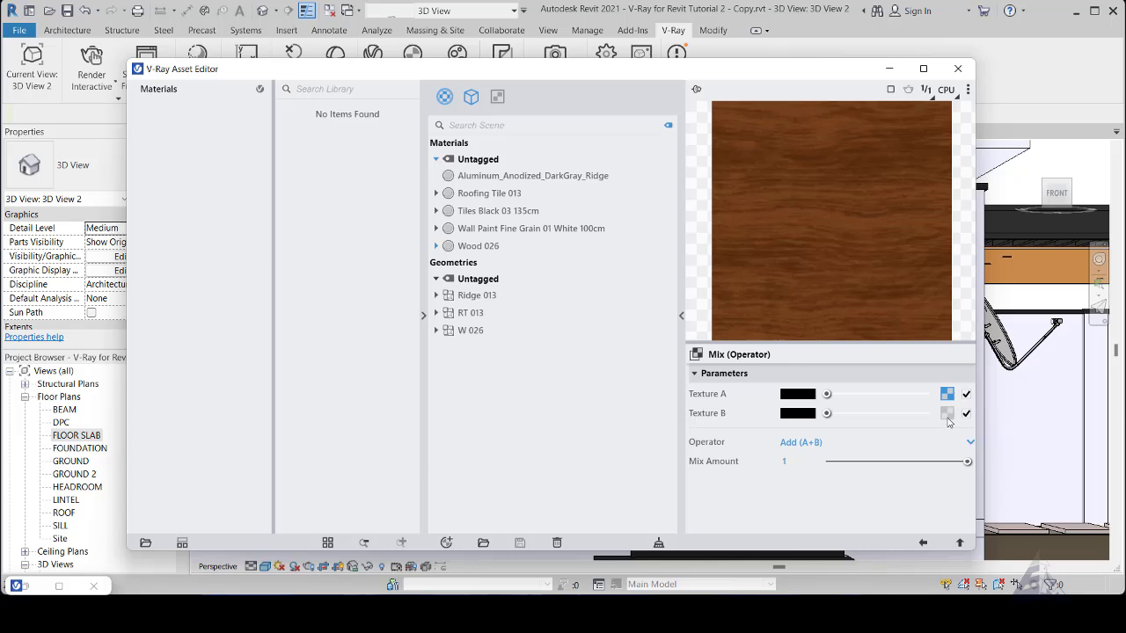
- Assign a Multi-Sub texture to Texture B of the mix and get its ID from Random by Render ID
{"action": "left_click", "coordinate": [947, 414]}
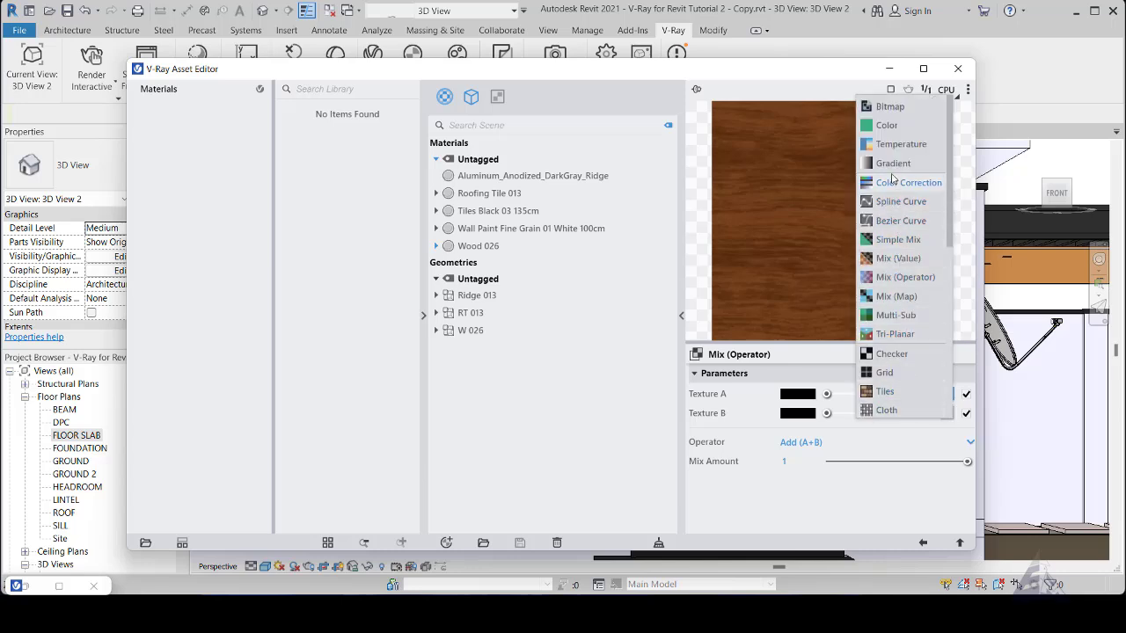
{"action": "left_click", "coordinate": [895, 316]}
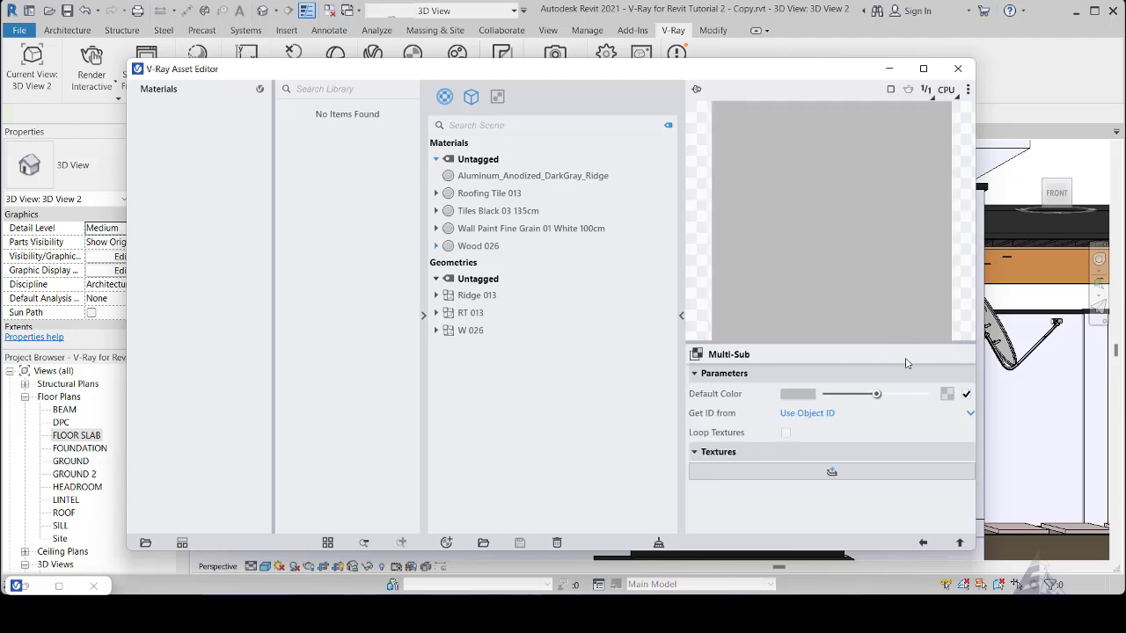
{"action": "left_click", "coordinate": [970, 414]}
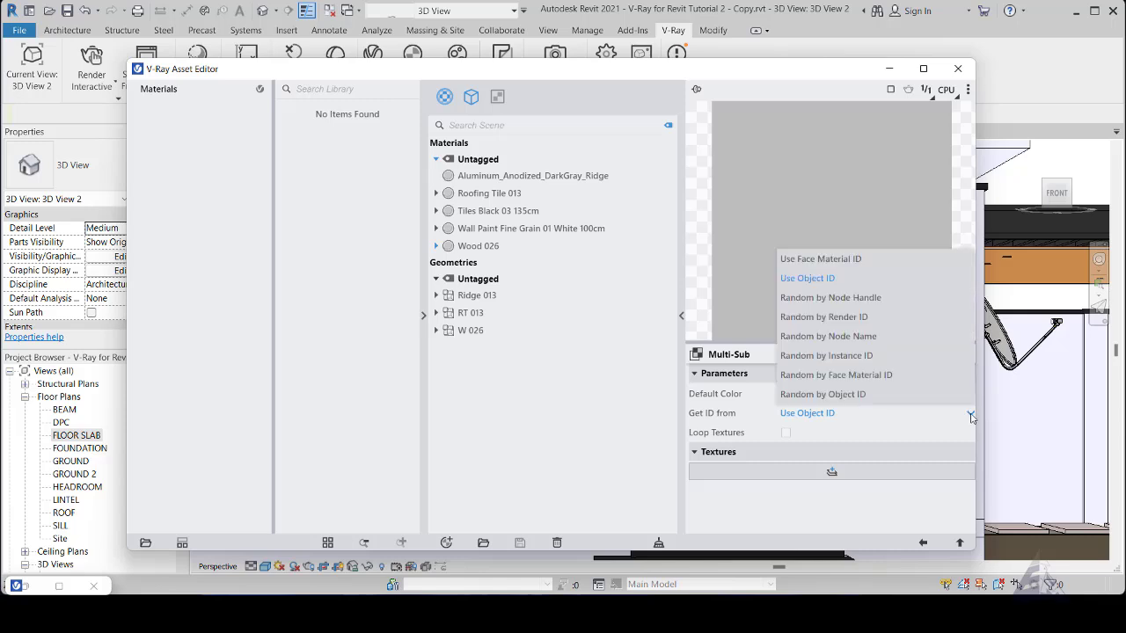
{"action": "left_click", "coordinate": [827, 318]}
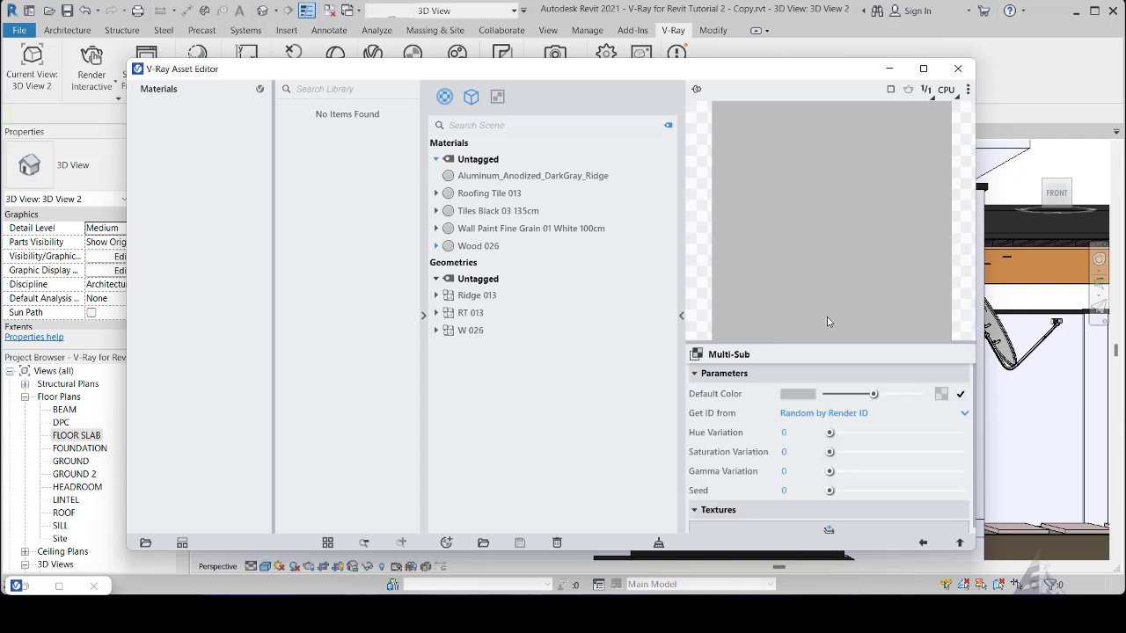
- Set the Multi-Sub texture's hue variation to 0.01, saturation variation to 0.01 and gamma variation to 0.015
{"action": "double_click", "coordinate": [798, 433]}
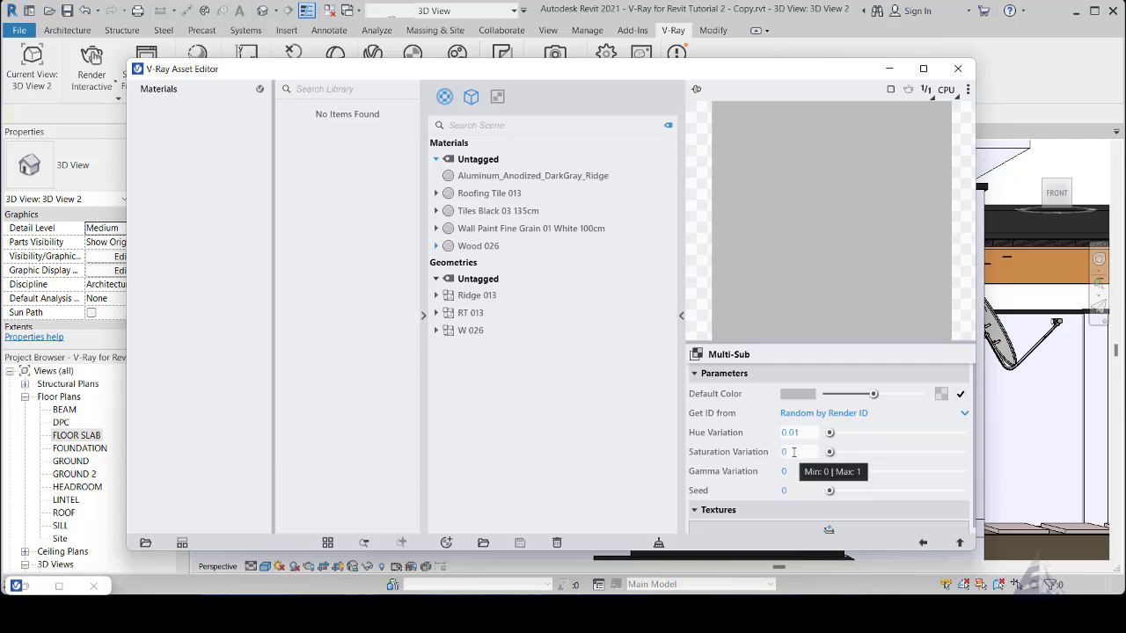
{"action": "double_click", "coordinate": [793, 452]}
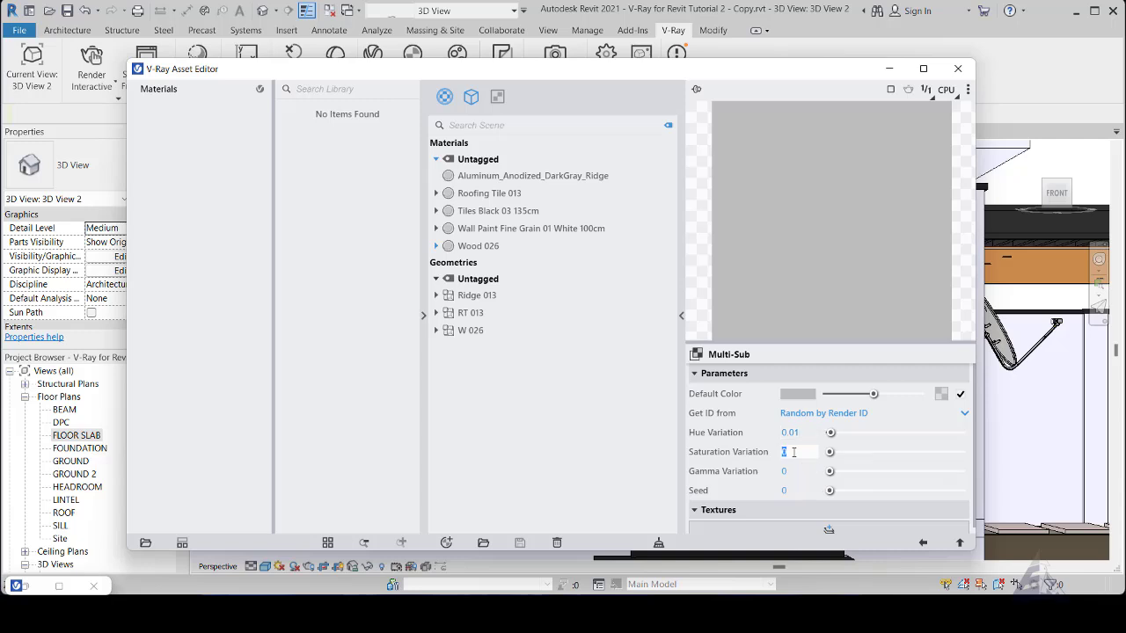
{"action": "type", "text": "01"}
{"action": "double_click", "coordinate": [798, 472]}
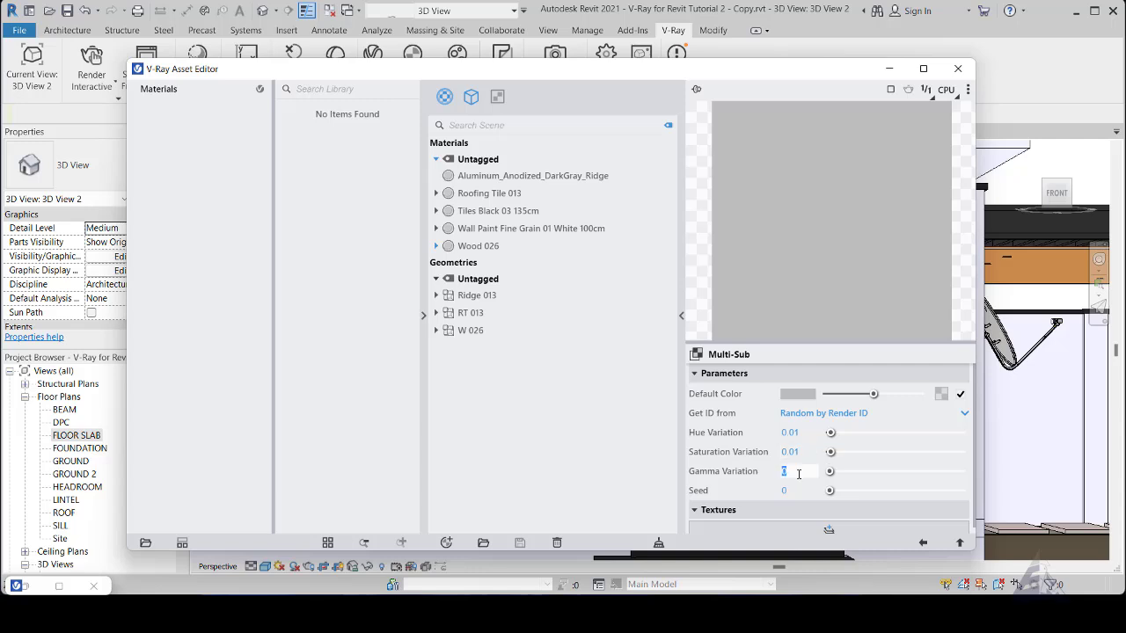
{"action": "type", "text": "0.02"}
{"action": "left_click", "coordinate": [760, 481]}
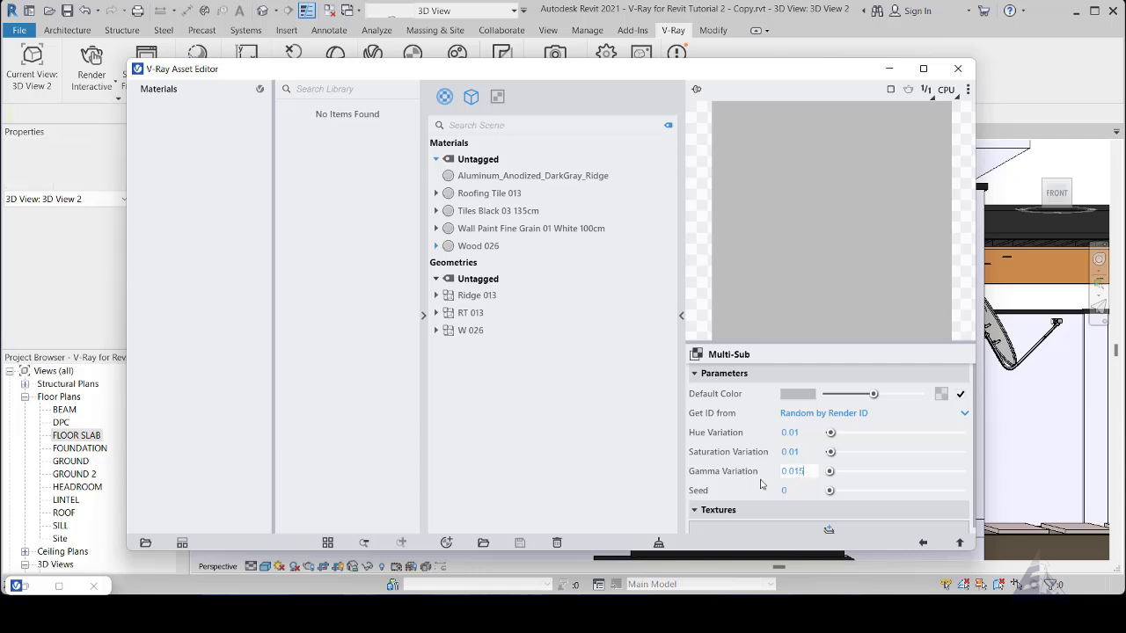
{"action": "scroll", "coordinate": [766, 493], "scroll_direction": "down", "scroll_amount": 1}
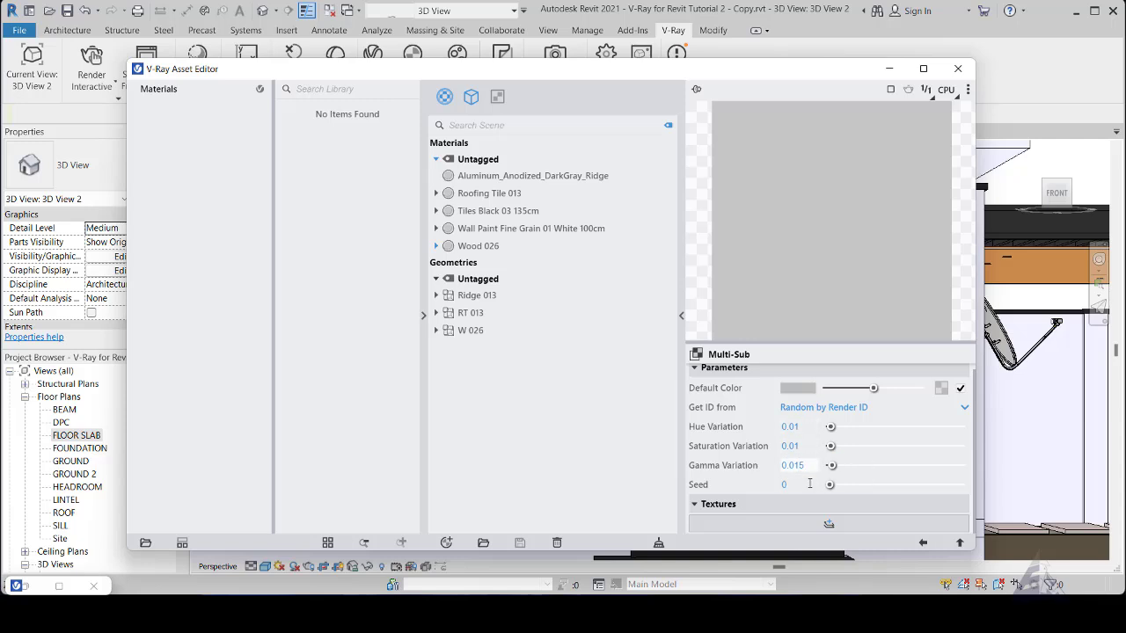
- Return to the Mix (Operator) texture and set its operator to Multiply (A*B)
{"action": "left_click", "coordinate": [924, 545]}
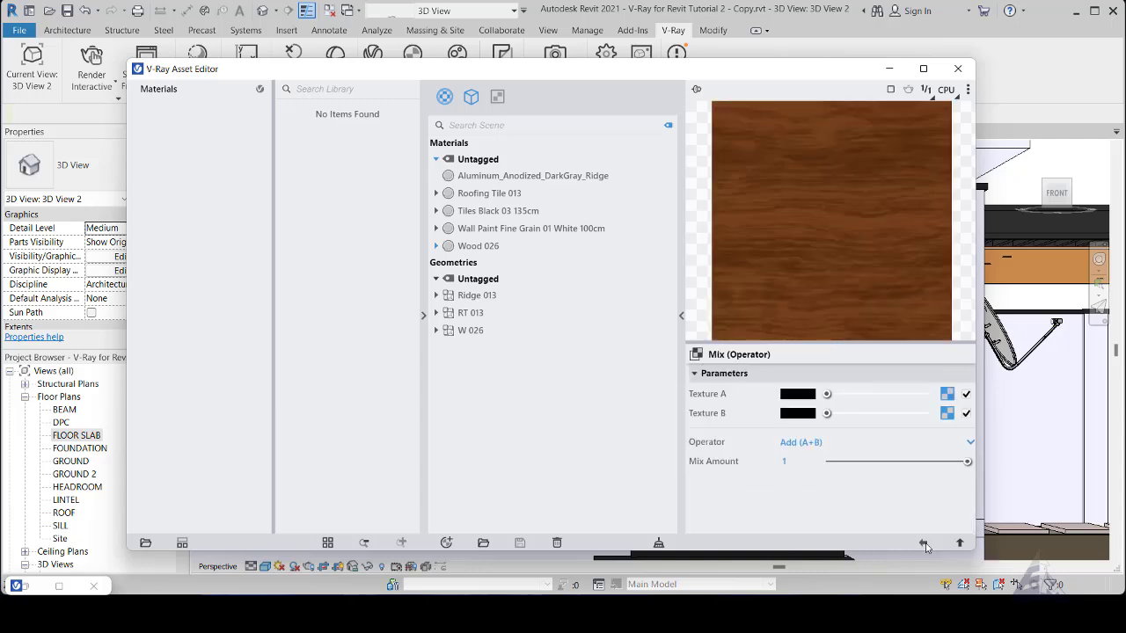
{"action": "left_click", "coordinate": [808, 444]}
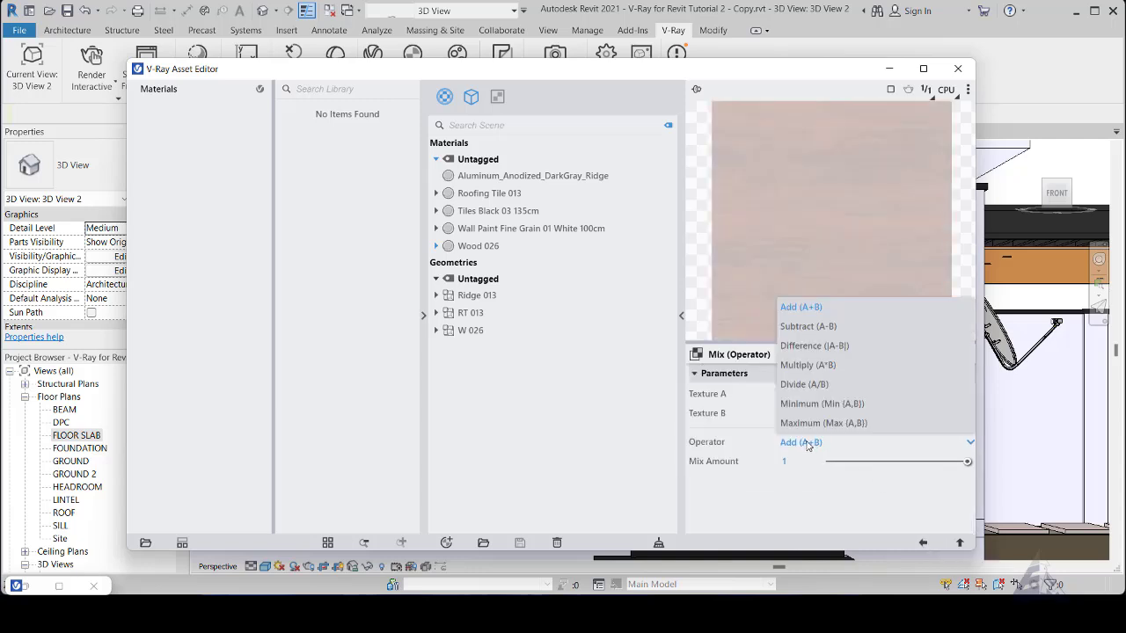
{"action": "left_click", "coordinate": [809, 365]}
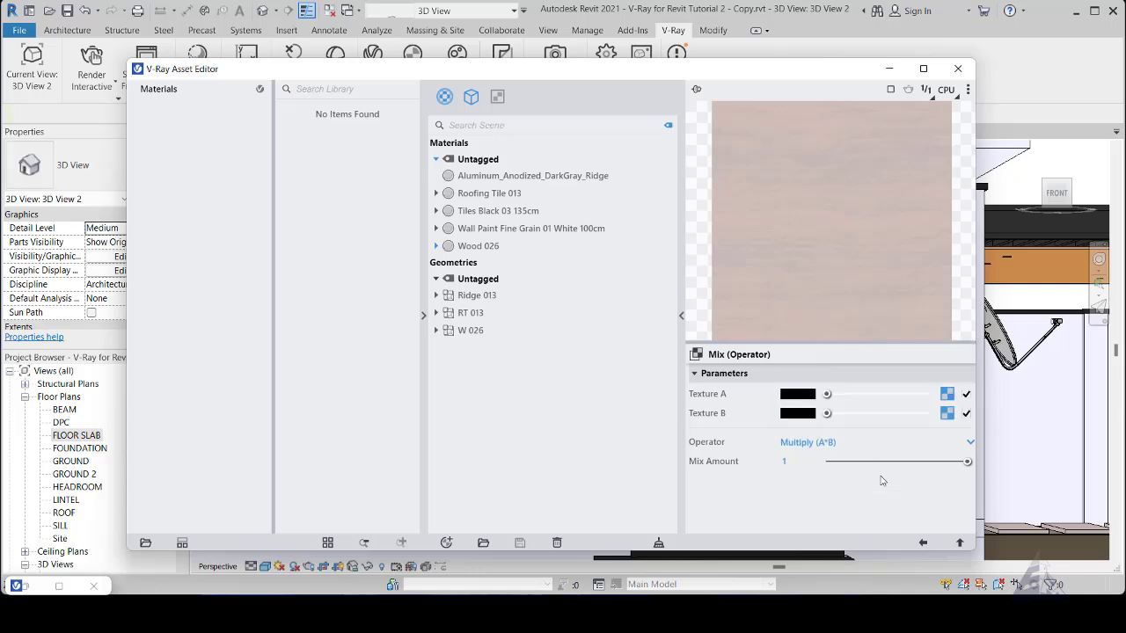
- Examine the individual wood wall panels around the entrance door in the 3D view
{"action": "left_click", "coordinate": [948, 415]}
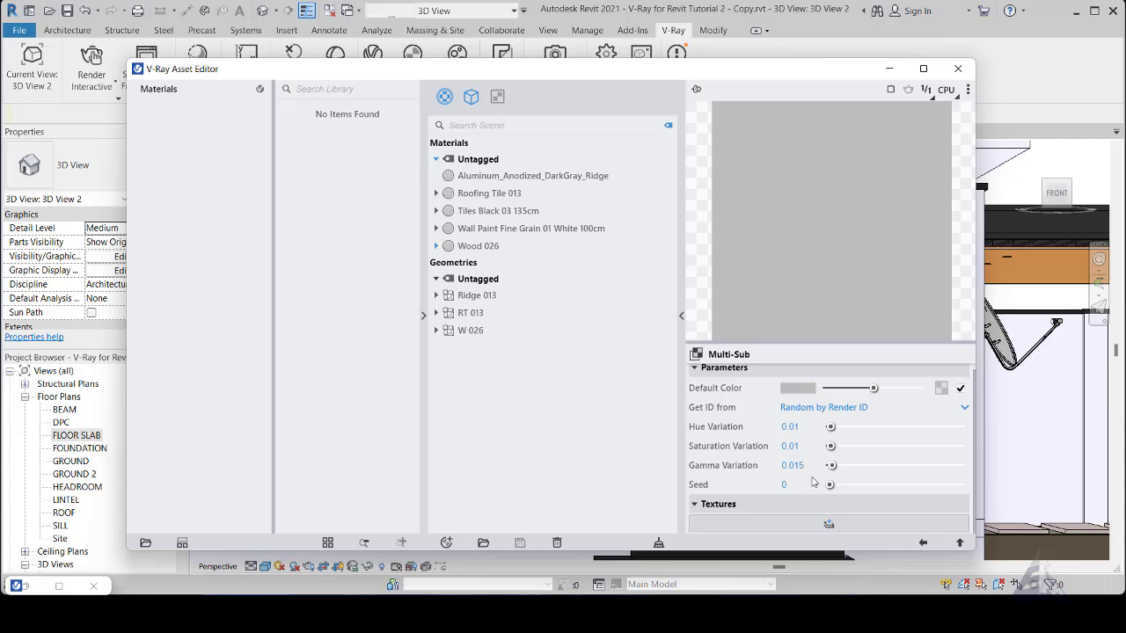
{"action": "left_click", "coordinate": [889, 70]}
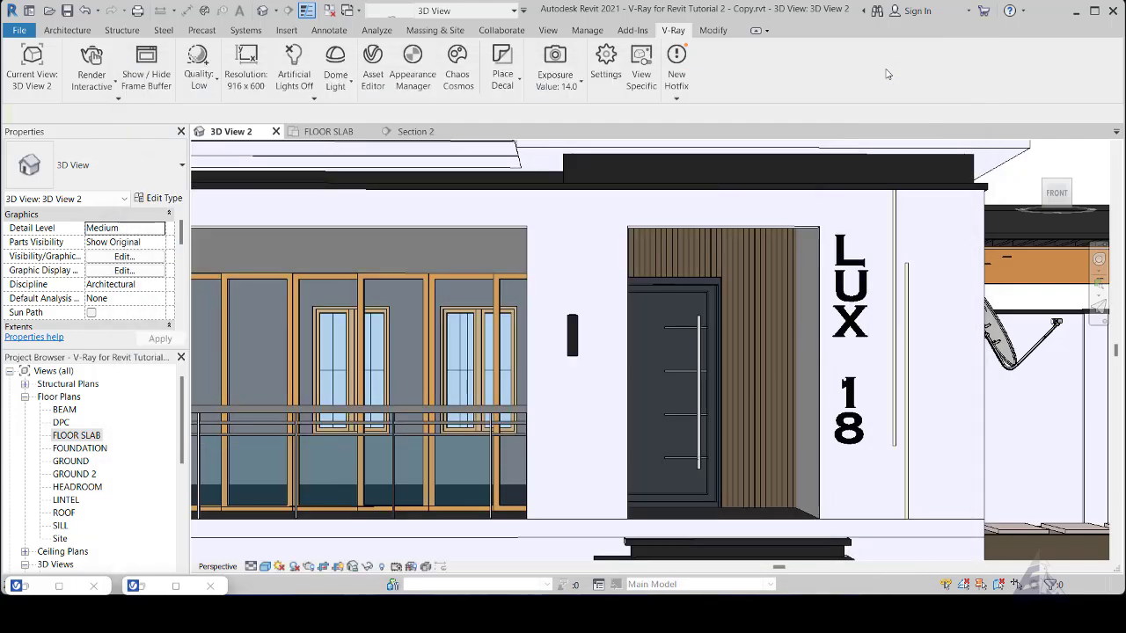
{"action": "scroll", "coordinate": [776, 306], "scroll_direction": "up", "scroll_amount": 3}
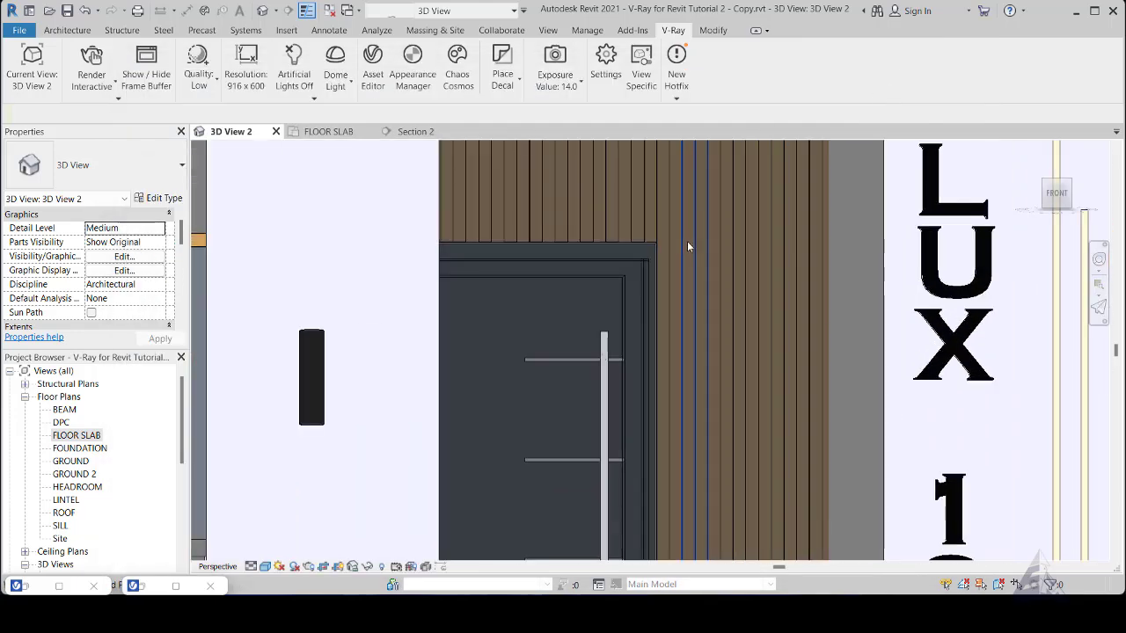
{"action": "scroll", "coordinate": [767, 337], "scroll_direction": "down", "scroll_amount": 2}
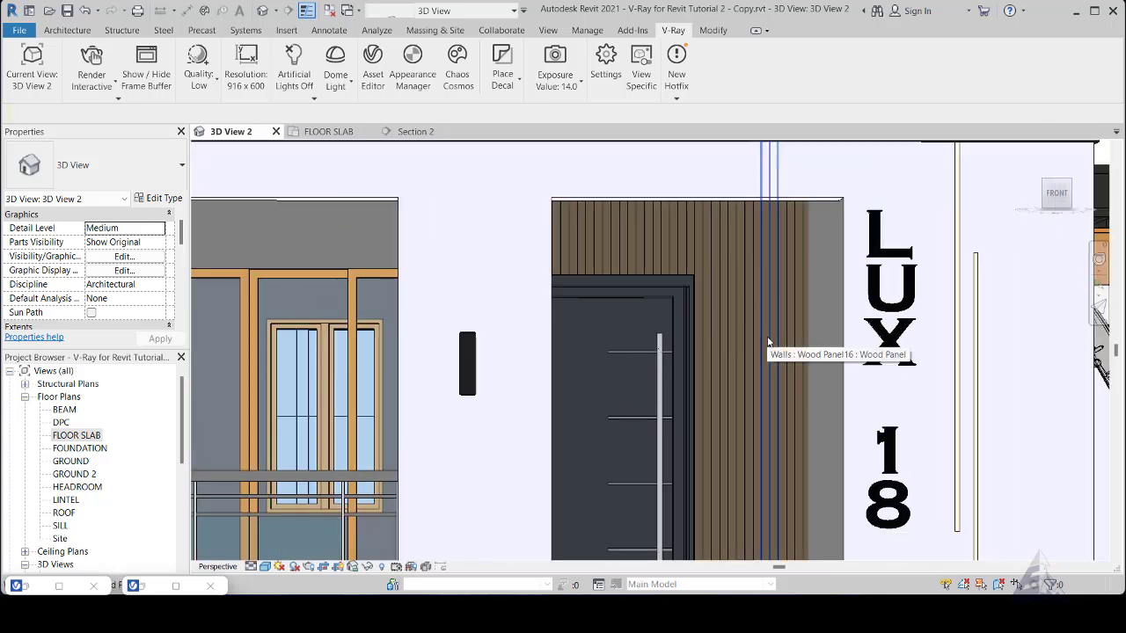
{"action": "scroll", "coordinate": [767, 341], "scroll_direction": "up", "scroll_amount": 1}
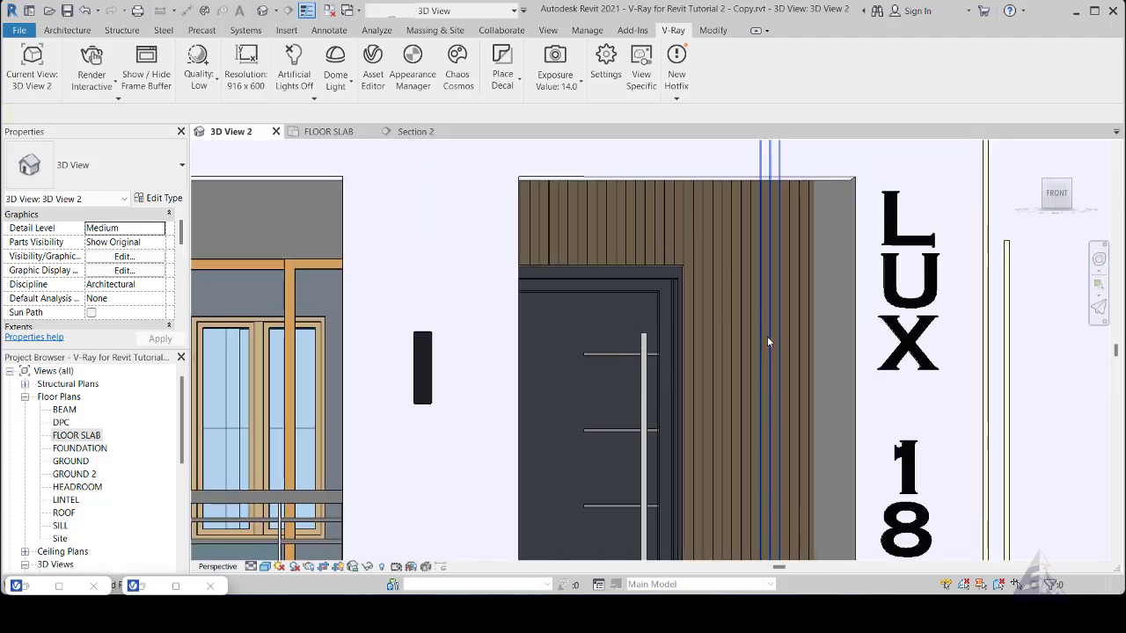
{"action": "left_click", "coordinate": [655, 233]}
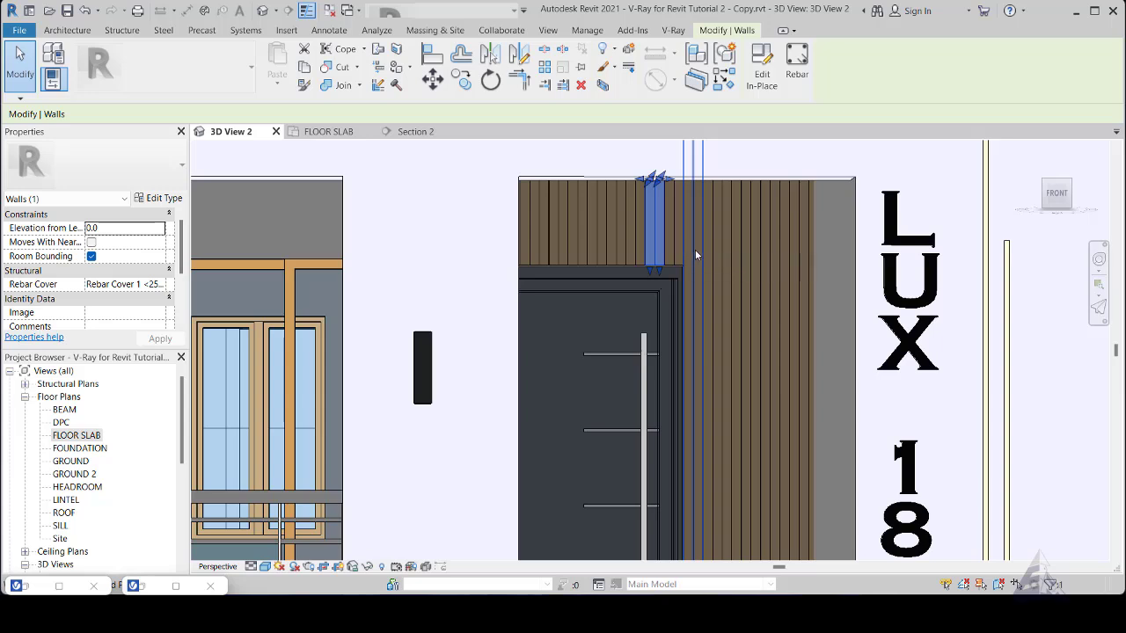
{"action": "left_click", "coordinate": [726, 258]}
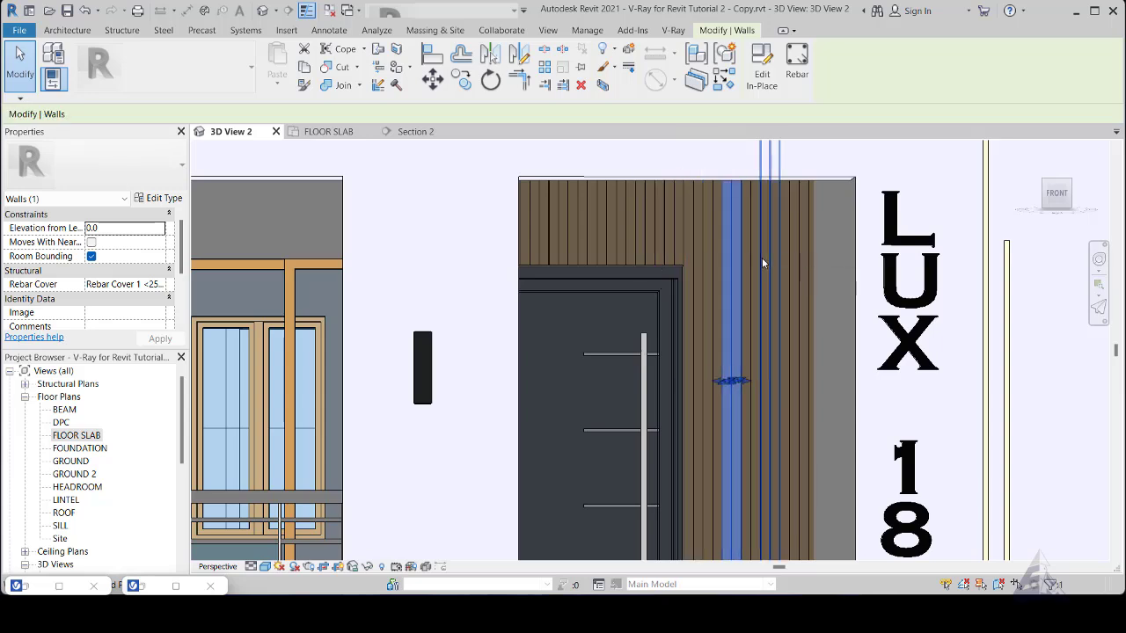
{"action": "left_click", "coordinate": [763, 257]}
{"action": "left_click", "coordinate": [697, 285]}
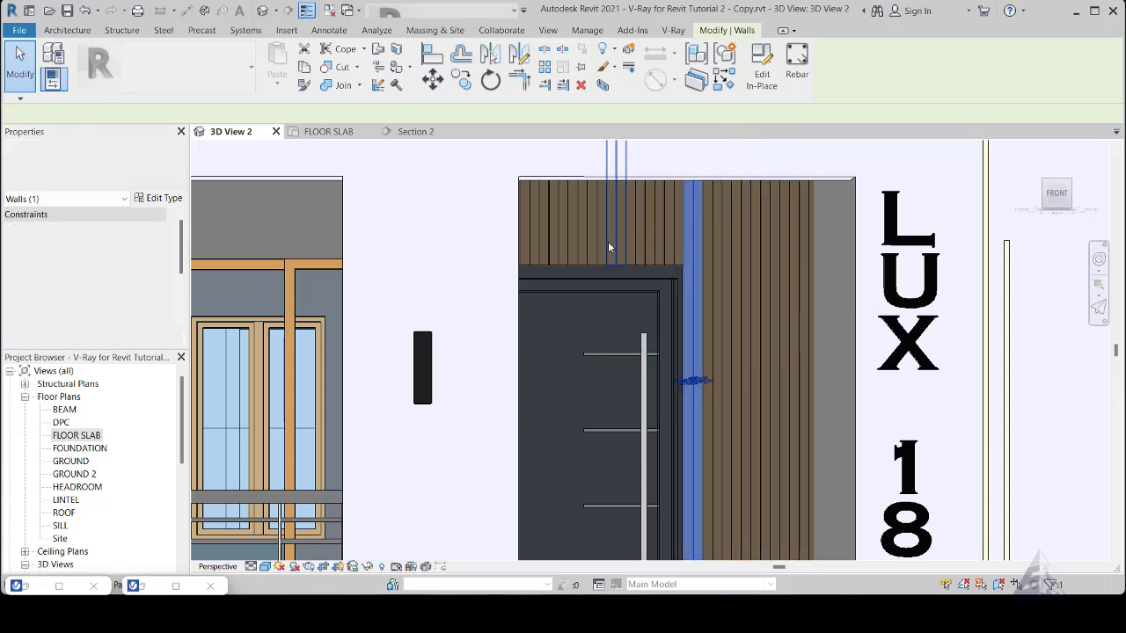
{"action": "left_click", "coordinate": [555, 230]}
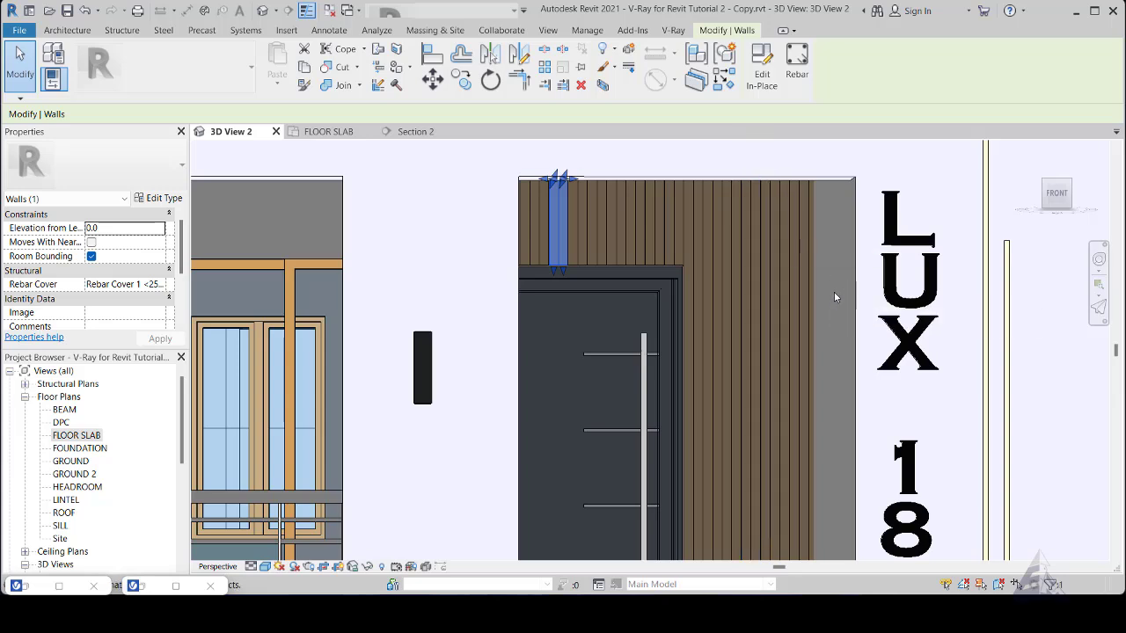
{"action": "key", "text": "Escape"}
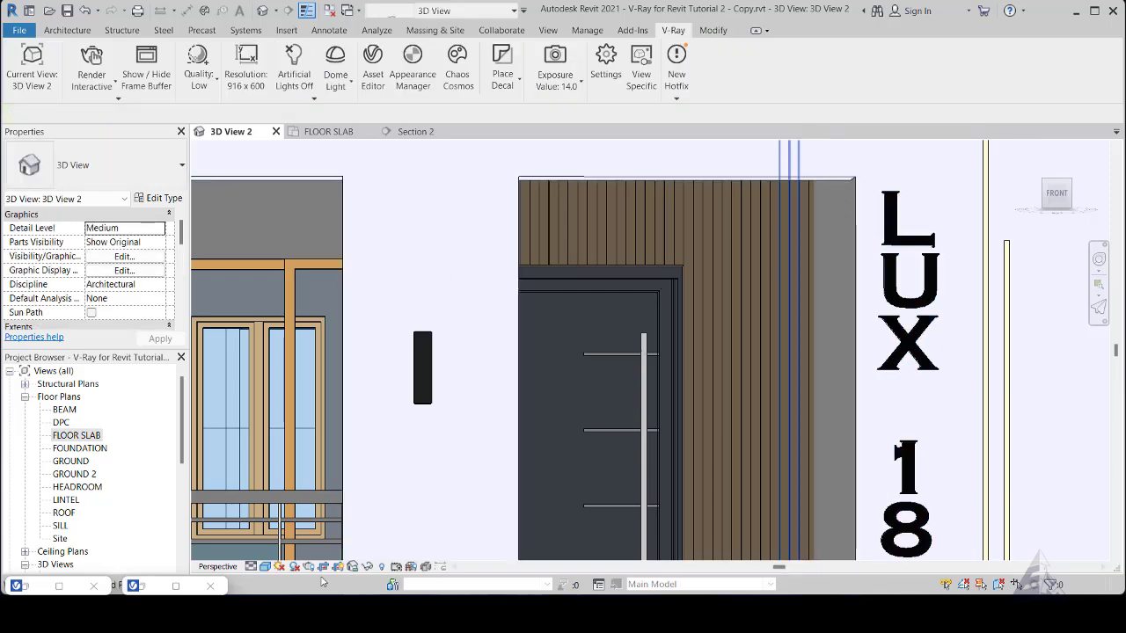
- Set the texture placement type of the Wood 026 diffuse mix's Texture A bitmap to Mapping Source
{"action": "double_click", "coordinate": [139, 588]}
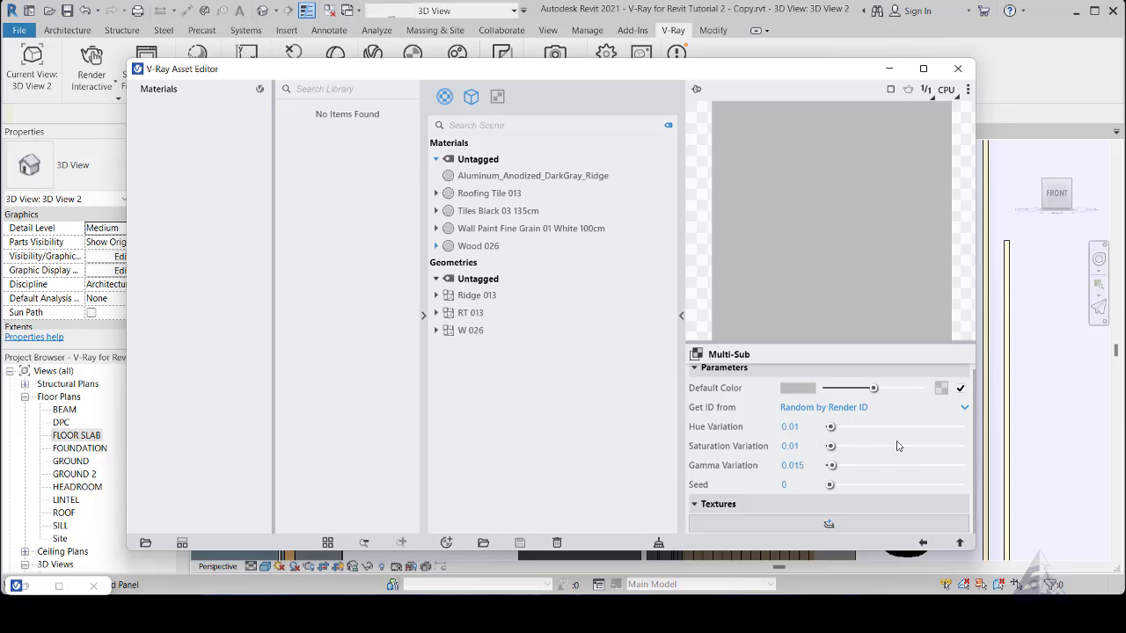
{"action": "left_click", "coordinate": [922, 544]}
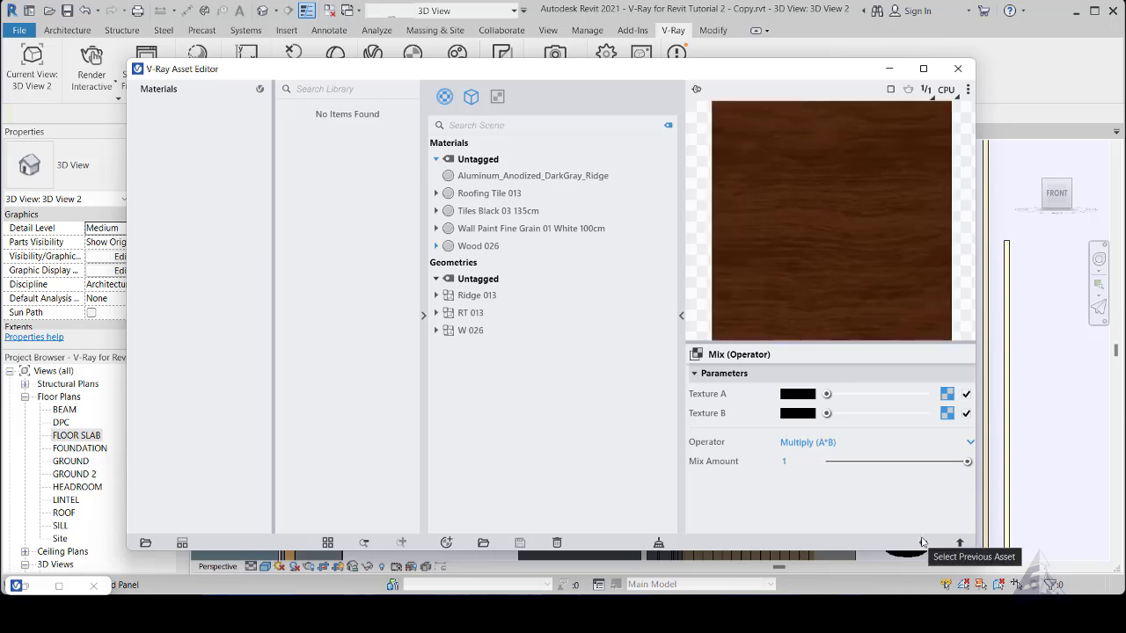
{"action": "left_click", "coordinate": [922, 542]}
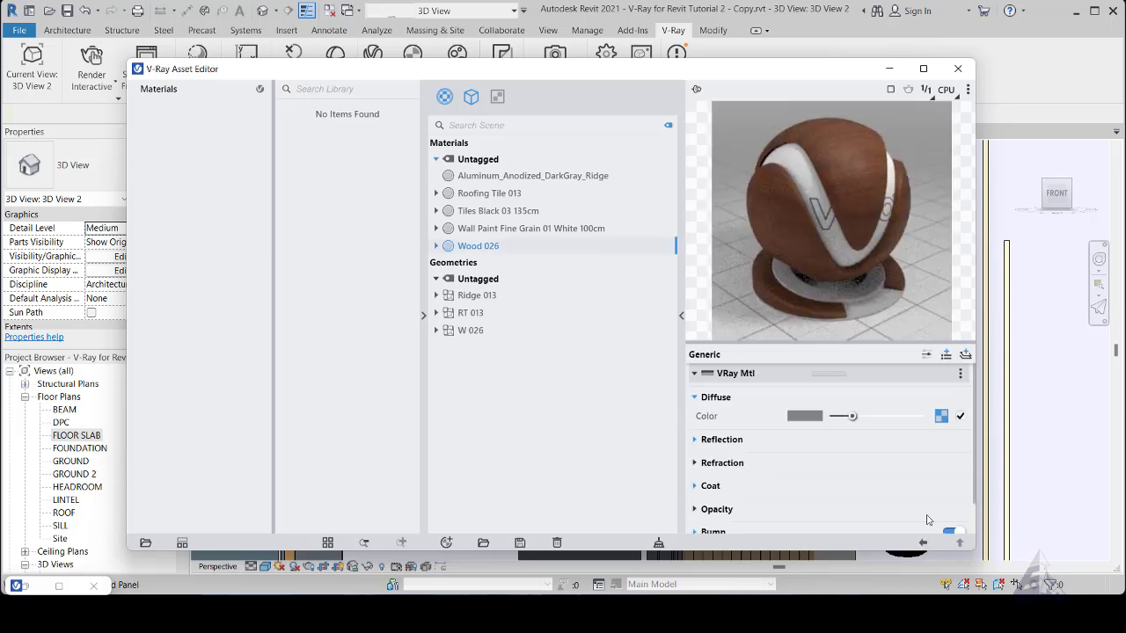
{"action": "left_click", "coordinate": [942, 417]}
{"action": "left_click", "coordinate": [947, 394]}
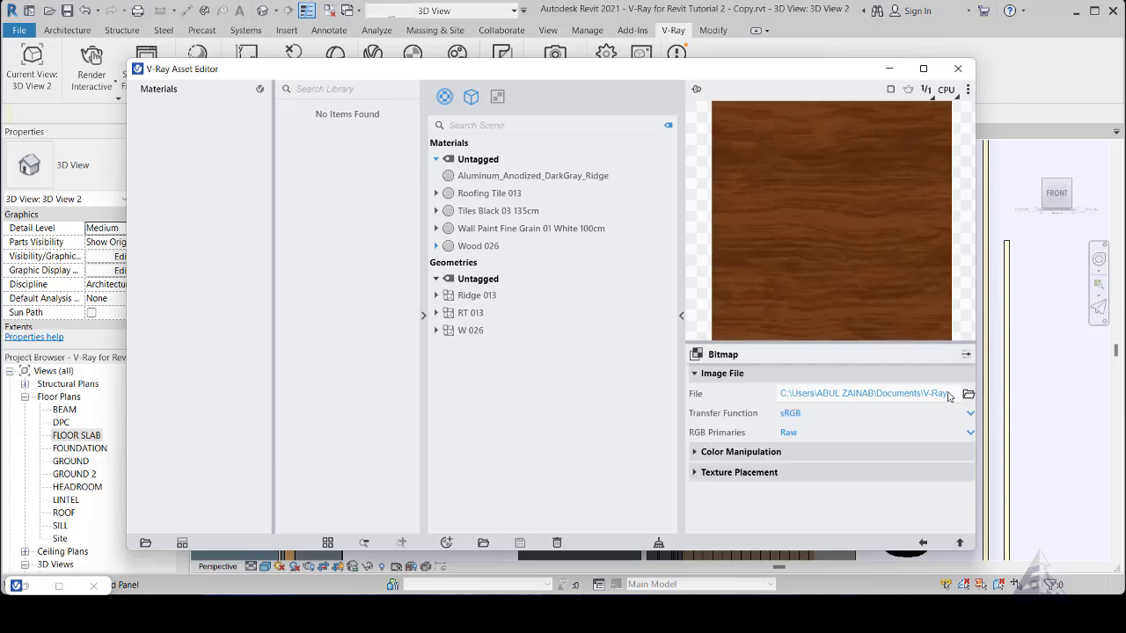
{"action": "left_click", "coordinate": [695, 475]}
{"action": "scroll", "coordinate": [879, 479], "scroll_direction": "down", "scroll_amount": 2}
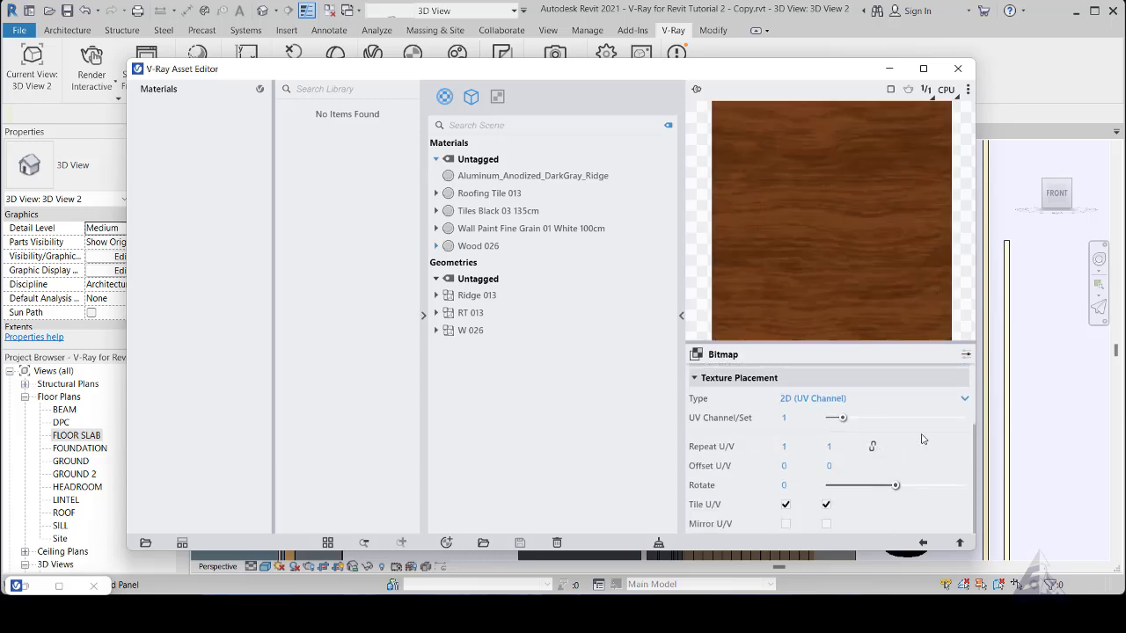
{"action": "left_click", "coordinate": [965, 400]}
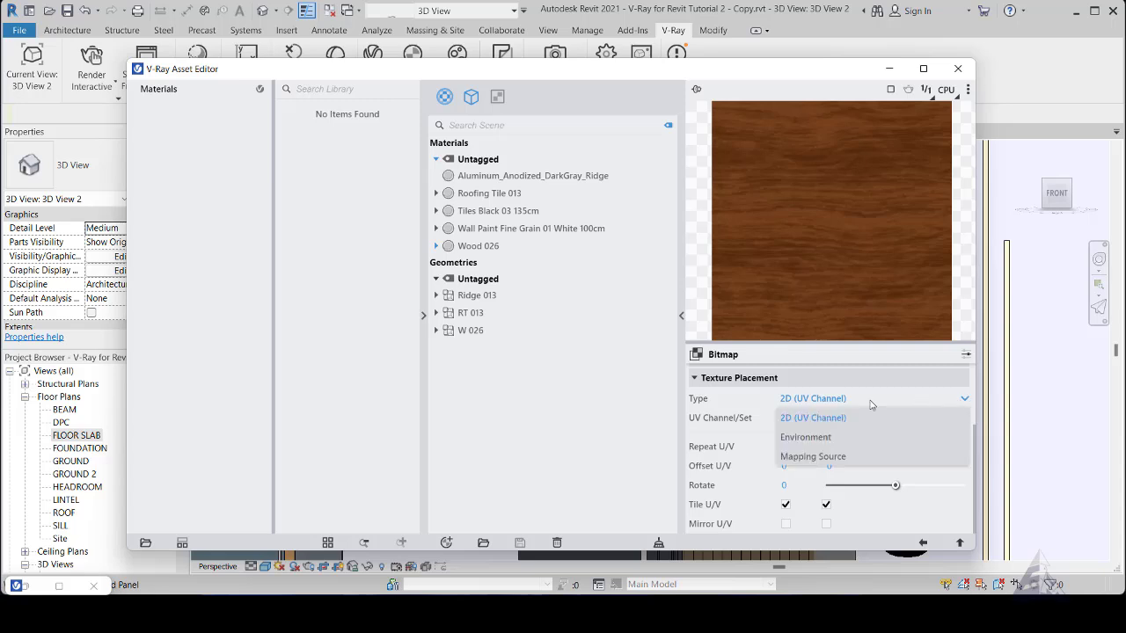
{"action": "left_click", "coordinate": [807, 457]}
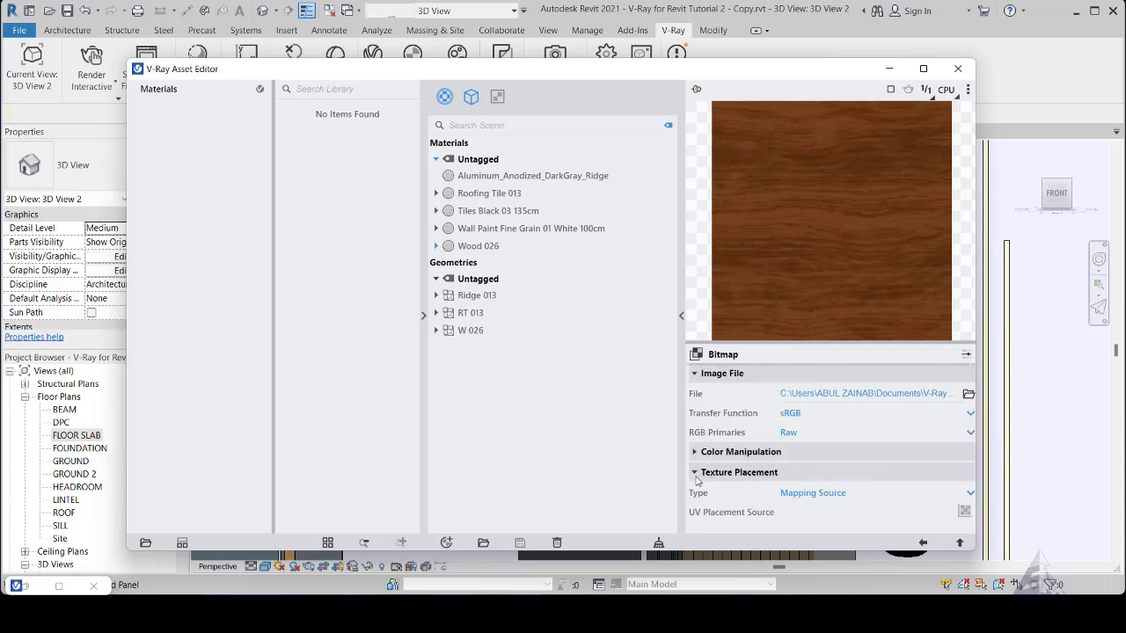
{"action": "left_click", "coordinate": [970, 496]}
{"action": "left_click", "coordinate": [970, 497]}
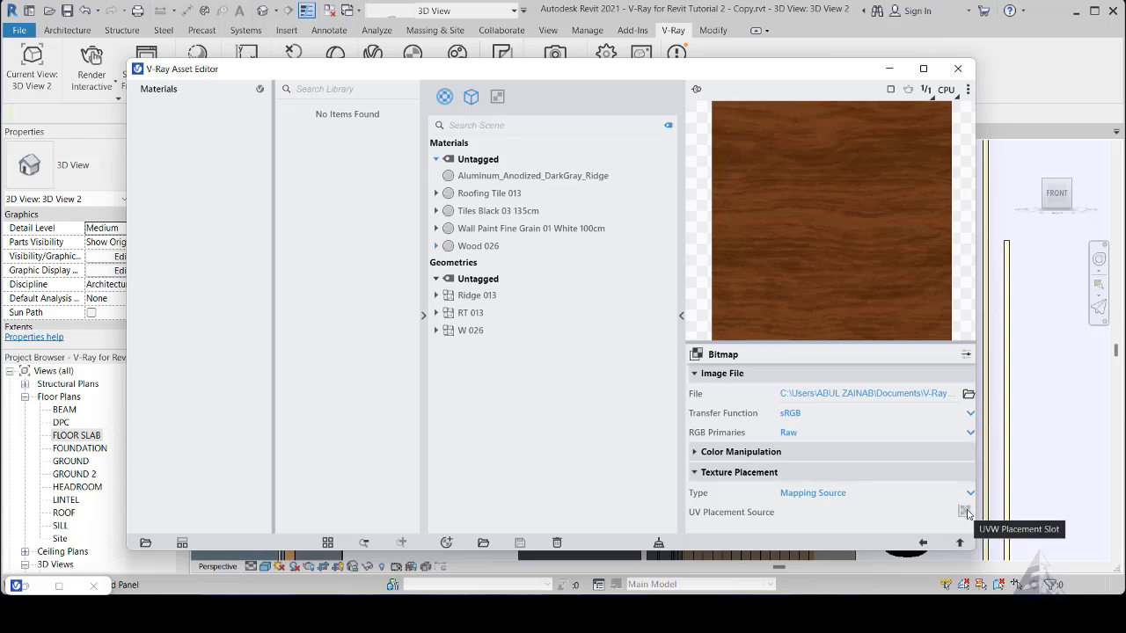
- Assign a UVW Placement as the bitmap's UV placement source, enable Stochastic tiling in its randomization, and return to the Mix (Operator) texture
{"action": "left_click", "coordinate": [967, 512]}
{"action": "left_click", "coordinate": [933, 524]}
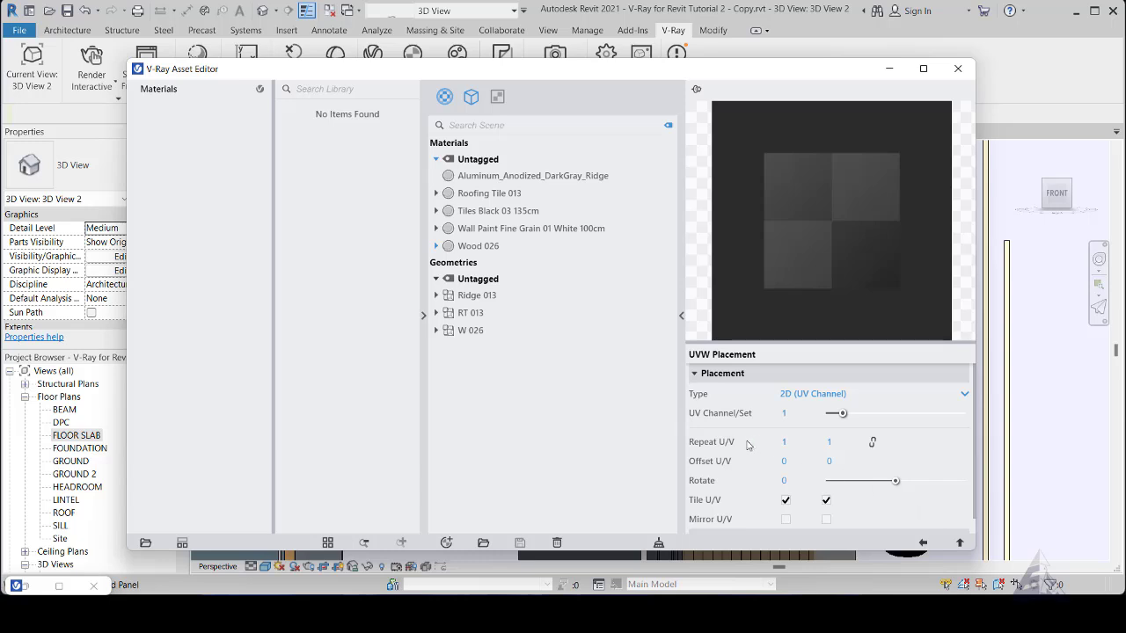
{"action": "scroll", "coordinate": [743, 450], "scroll_direction": "down", "scroll_amount": 1}
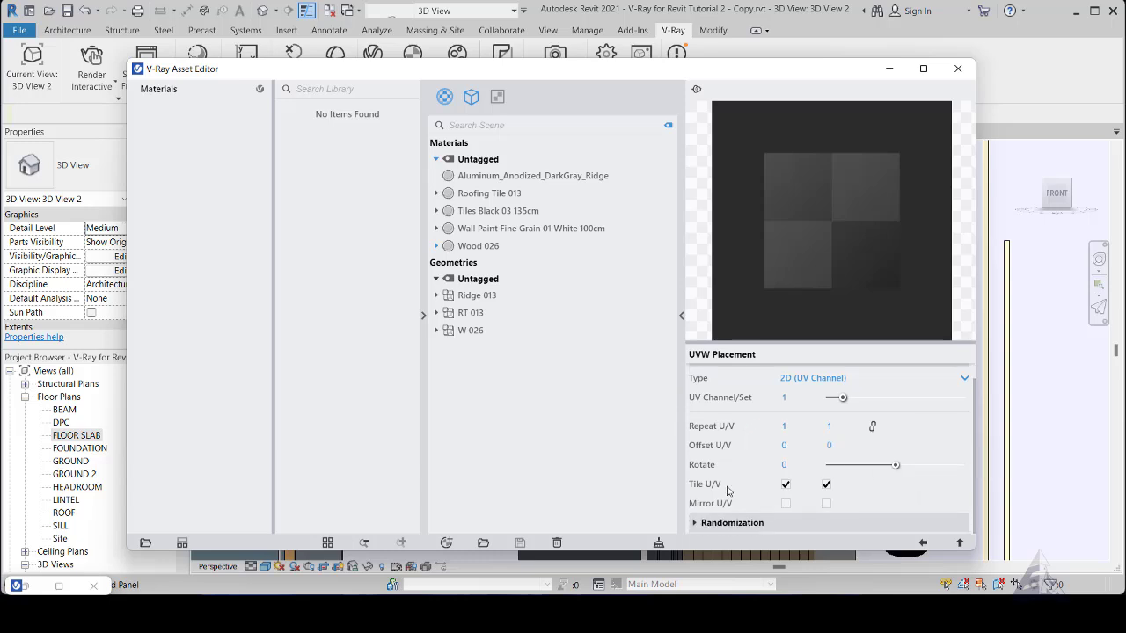
{"action": "left_click", "coordinate": [694, 525]}
{"action": "scroll", "coordinate": [729, 490], "scroll_direction": "down", "scroll_amount": 5}
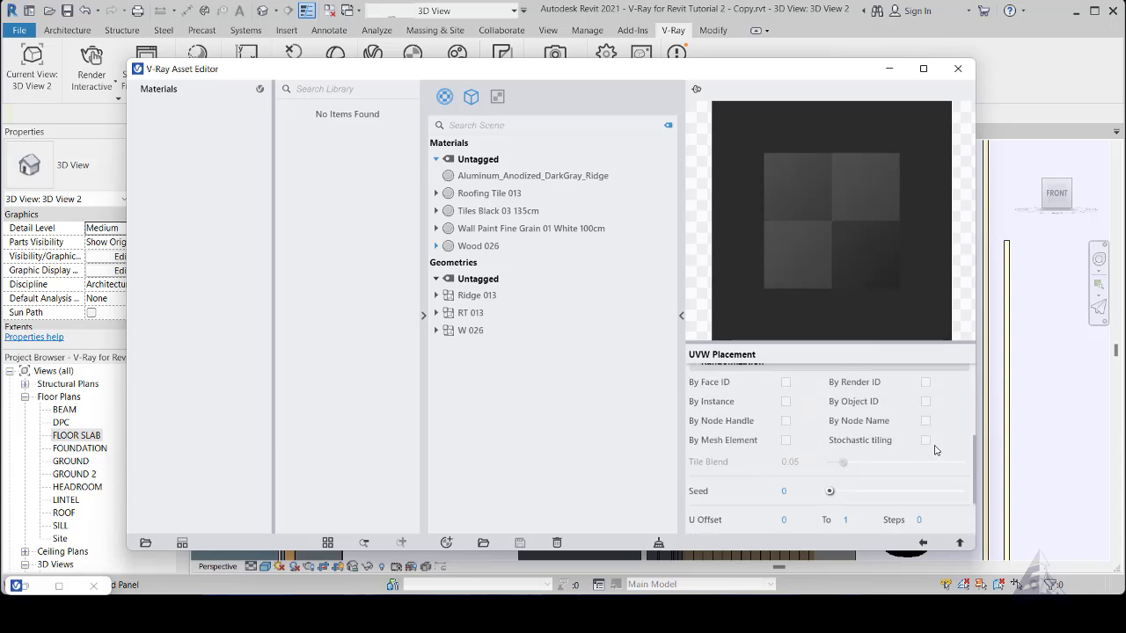
{"action": "left_click", "coordinate": [926, 439]}
{"action": "scroll", "coordinate": [948, 468], "scroll_direction": "down", "scroll_amount": 3}
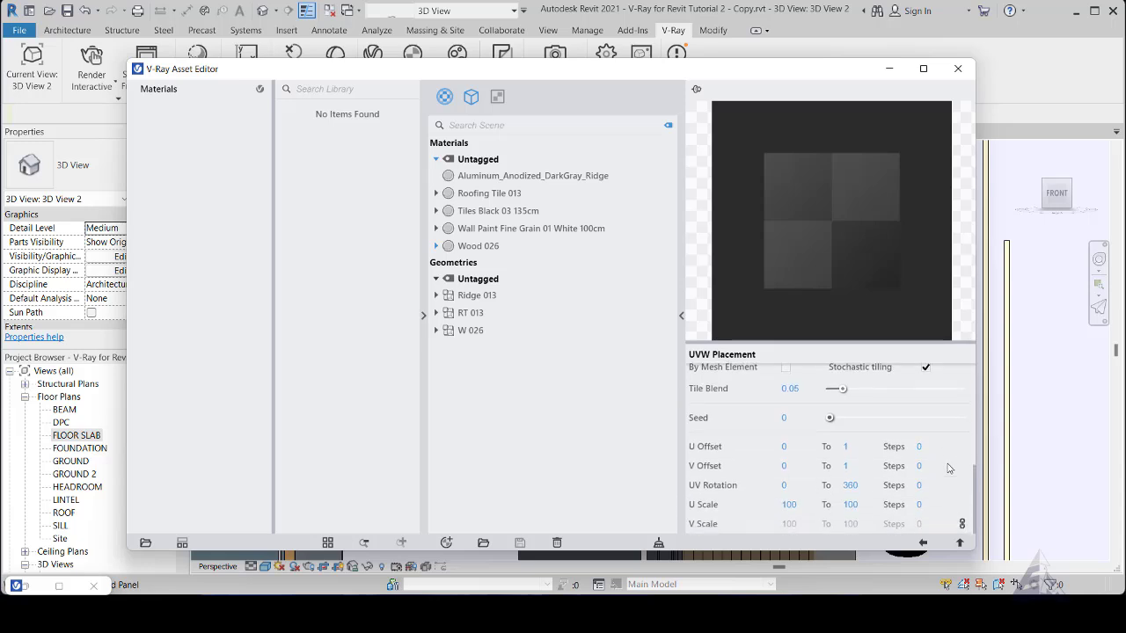
{"action": "left_click", "coordinate": [921, 544]}
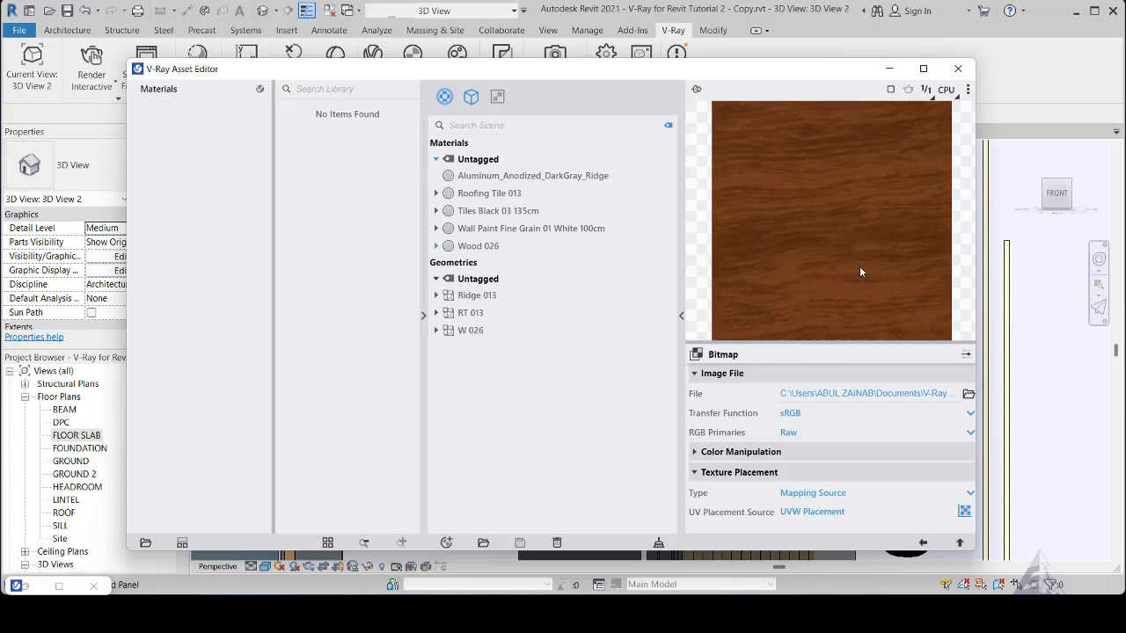
{"action": "left_click", "coordinate": [922, 544]}
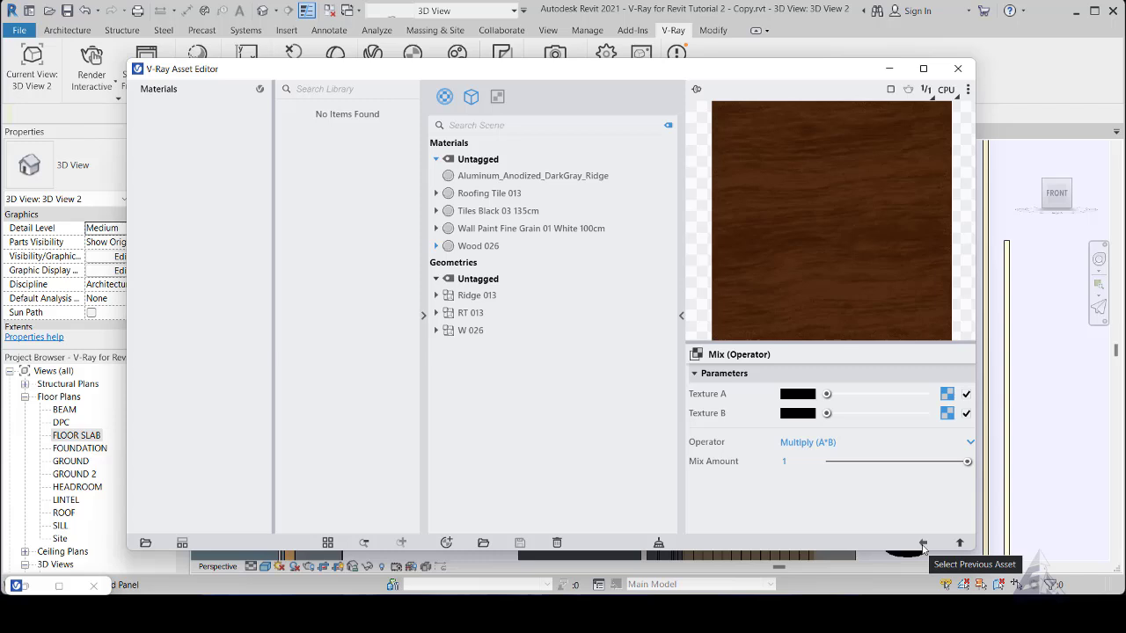
- Load the brown wood color JPG from the Wood 026 folder as the Multi-Sub texture's default color bitmap
{"action": "left_click", "coordinate": [948, 414]}
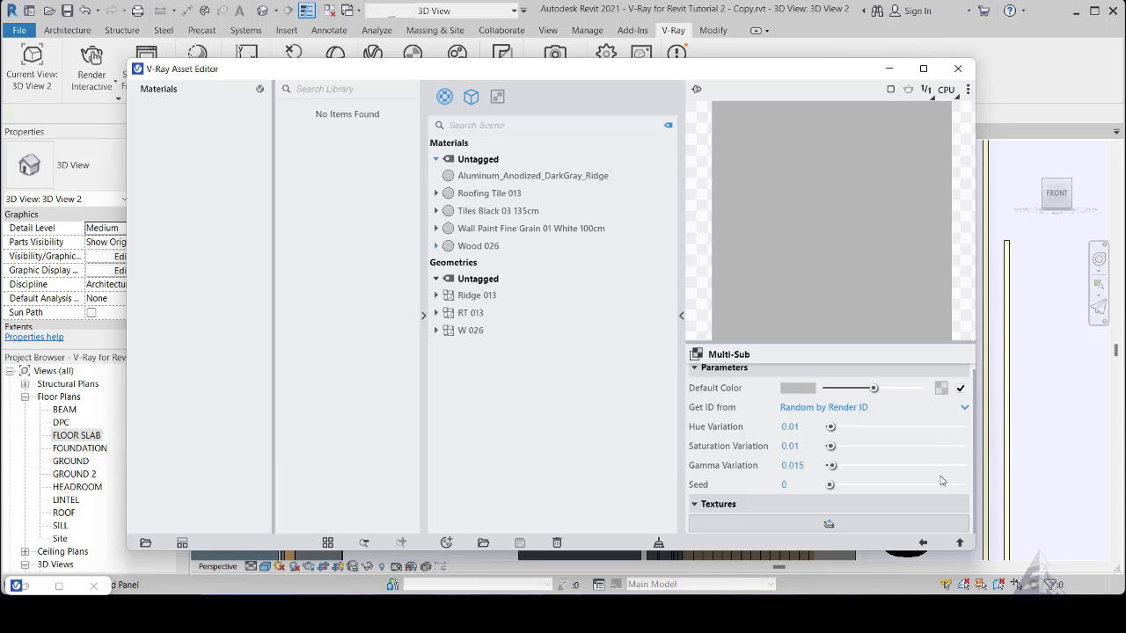
{"action": "left_click", "coordinate": [940, 390]}
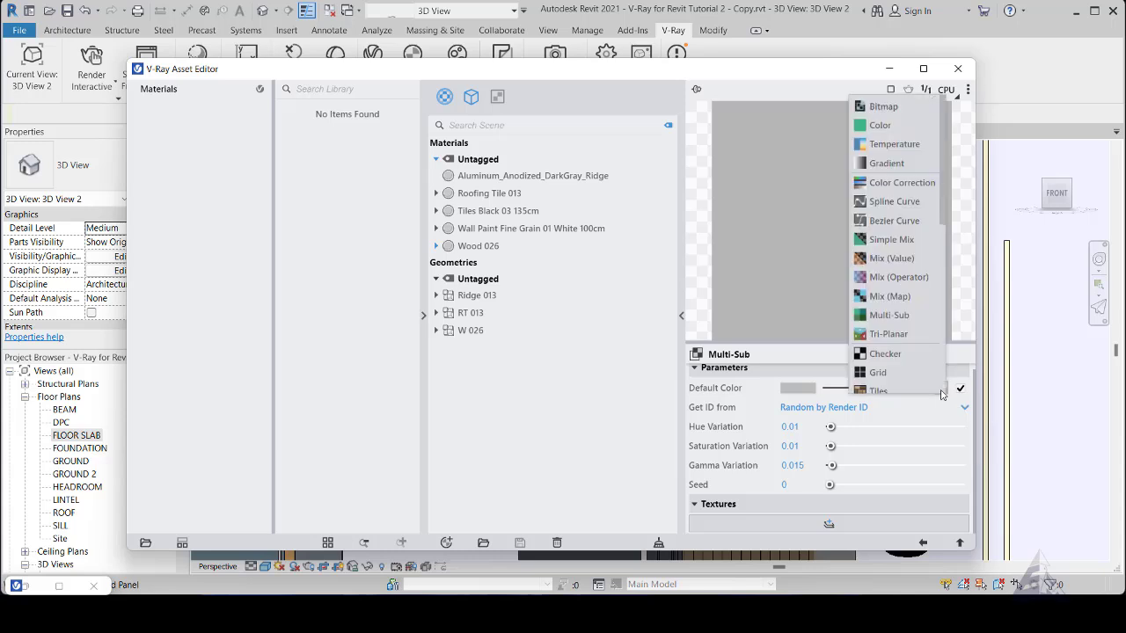
{"action": "left_click", "coordinate": [882, 107]}
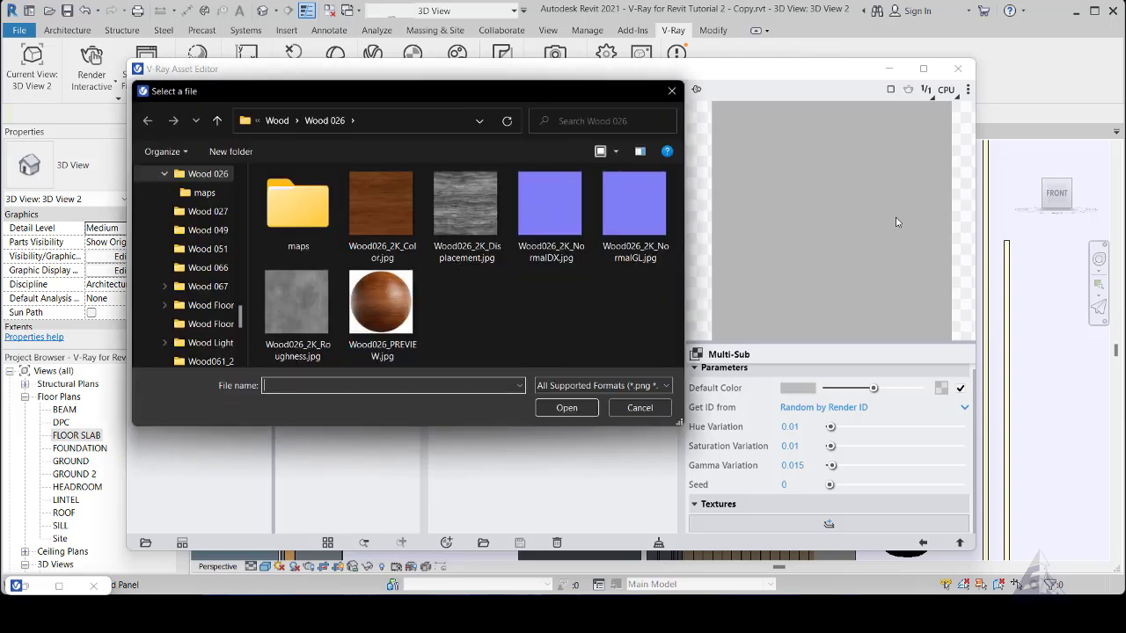
{"action": "double_click", "coordinate": [374, 211]}
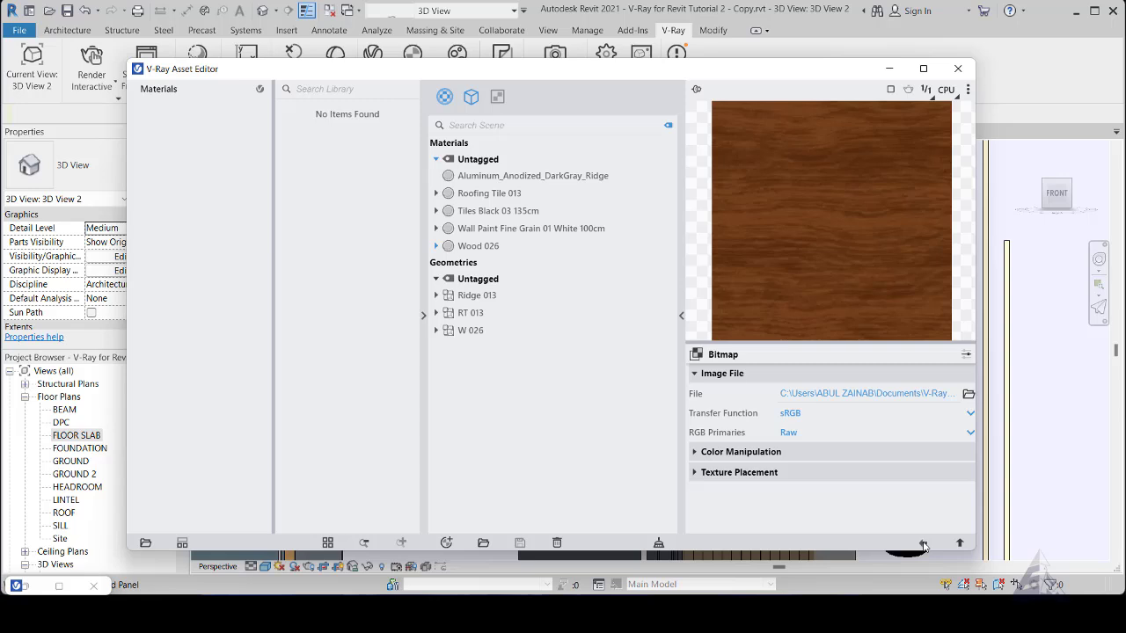
{"action": "left_click", "coordinate": [923, 545]}
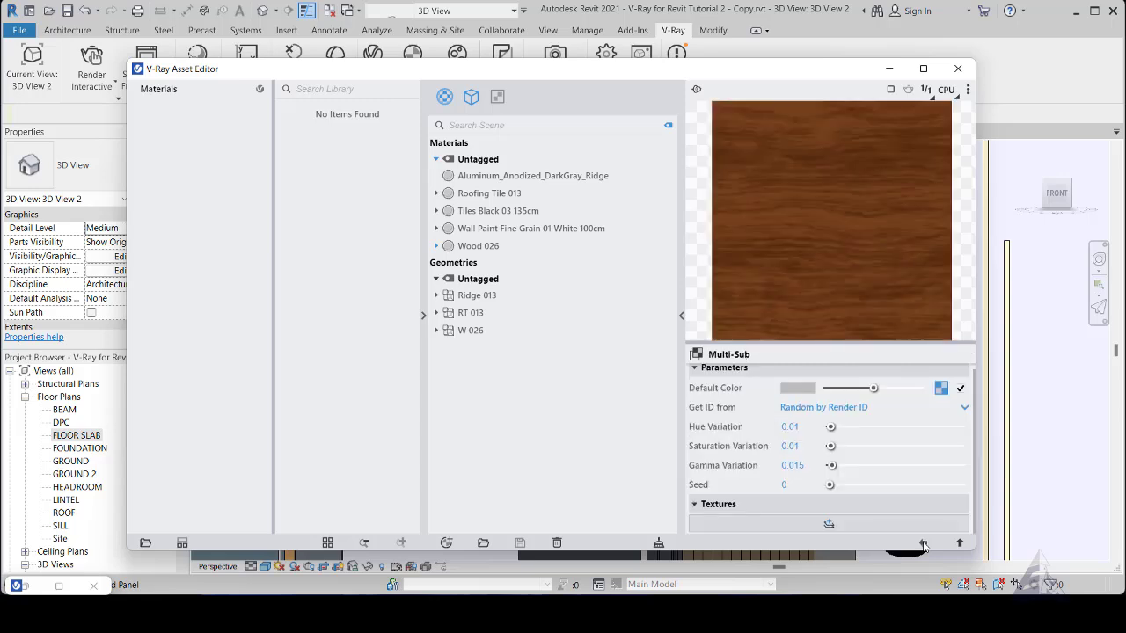
- Reset the Multi-Sub texture's hue, saturation and gamma variation to 0
{"action": "double_click", "coordinate": [801, 427]}
{"action": "type", "text": "0"}
{"action": "double_click", "coordinate": [800, 447]}
{"action": "type", "text": "0"}
{"action": "double_click", "coordinate": [807, 466]}
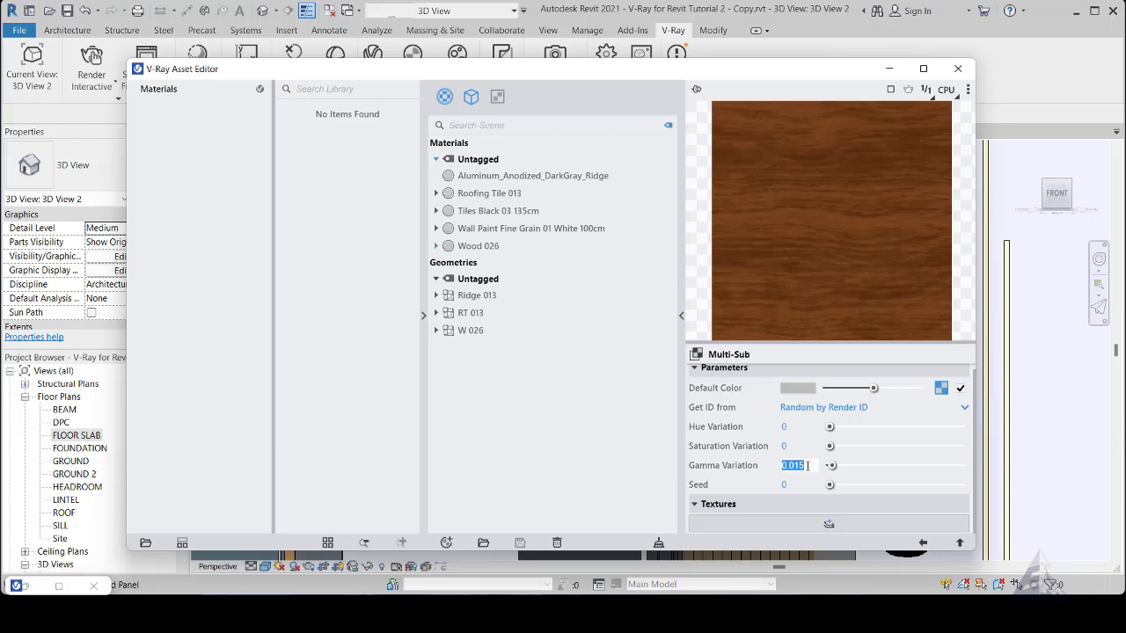
{"action": "type", "text": "0"}
- Try a hue variation of 0.72 on the Multi-Sub texture, then return it to 0
{"action": "double_click", "coordinate": [799, 427]}
{"action": "left_click_drag", "start_coordinate": [829, 428], "coordinate": [926, 431]}
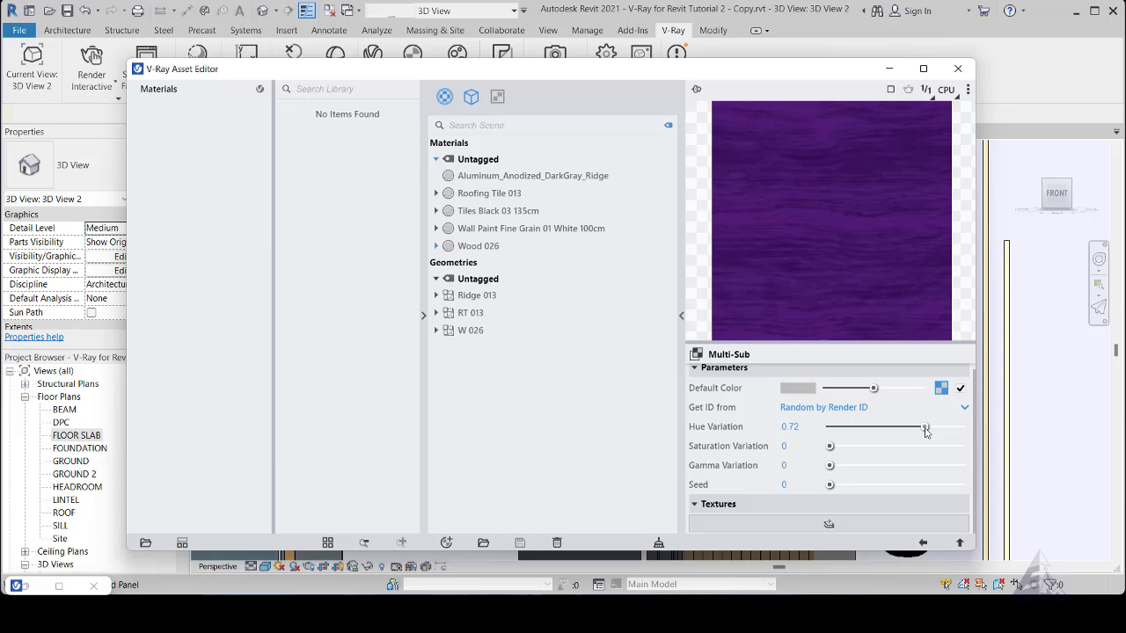
{"action": "left_click_drag", "start_coordinate": [925, 431], "coordinate": [782, 431]}
- Set the Multi-Sub texture's hue variation to 0.01, saturation variation to 0.01 and gamma variation to 0.02
{"action": "left_click", "coordinate": [795, 426]}
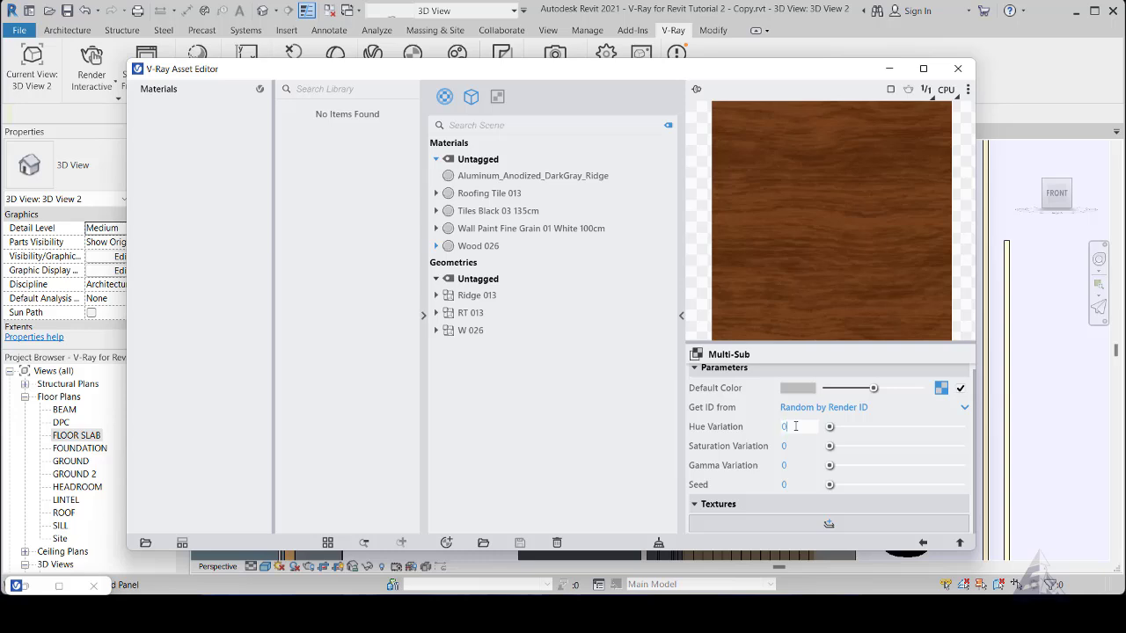
{"action": "left_click", "coordinate": [797, 445]}
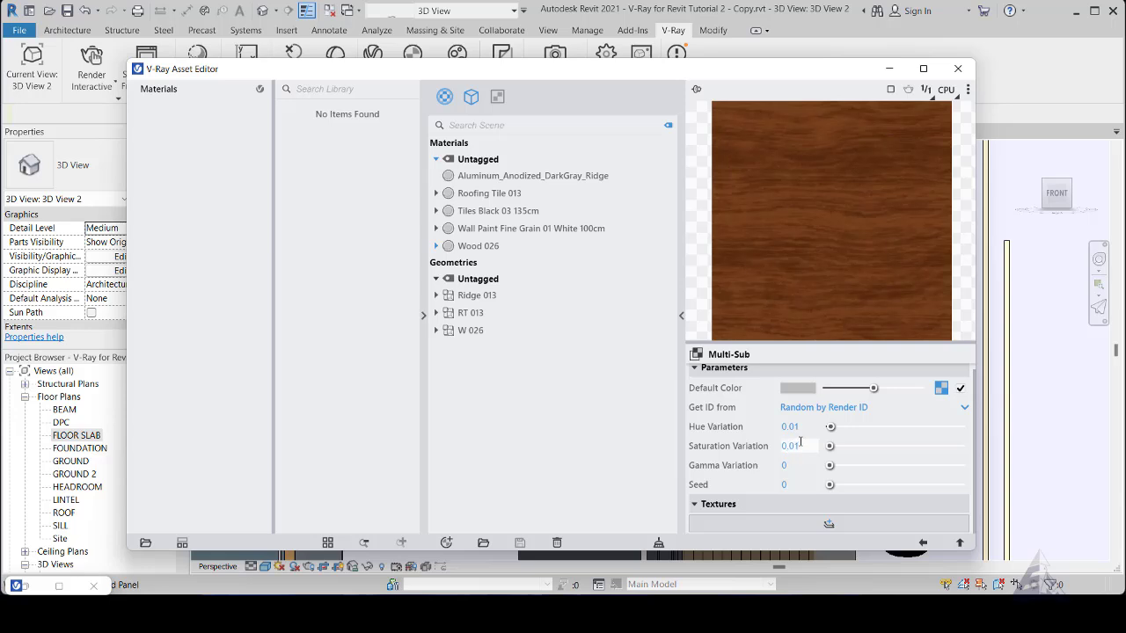
{"action": "left_click", "coordinate": [800, 464]}
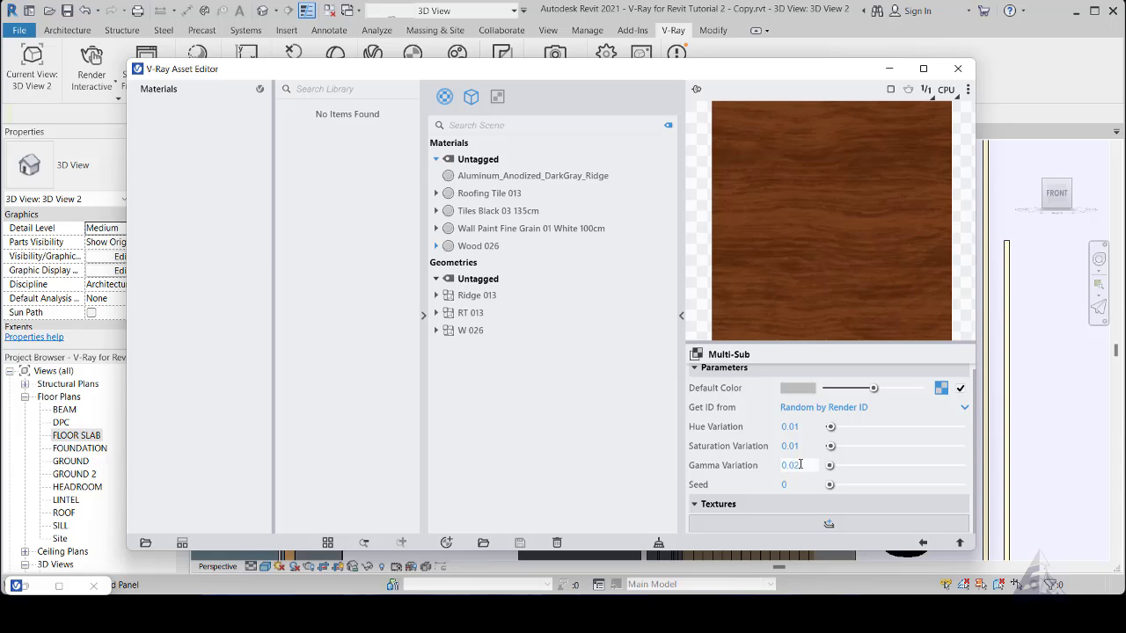
{"action": "left_click", "coordinate": [799, 445]}
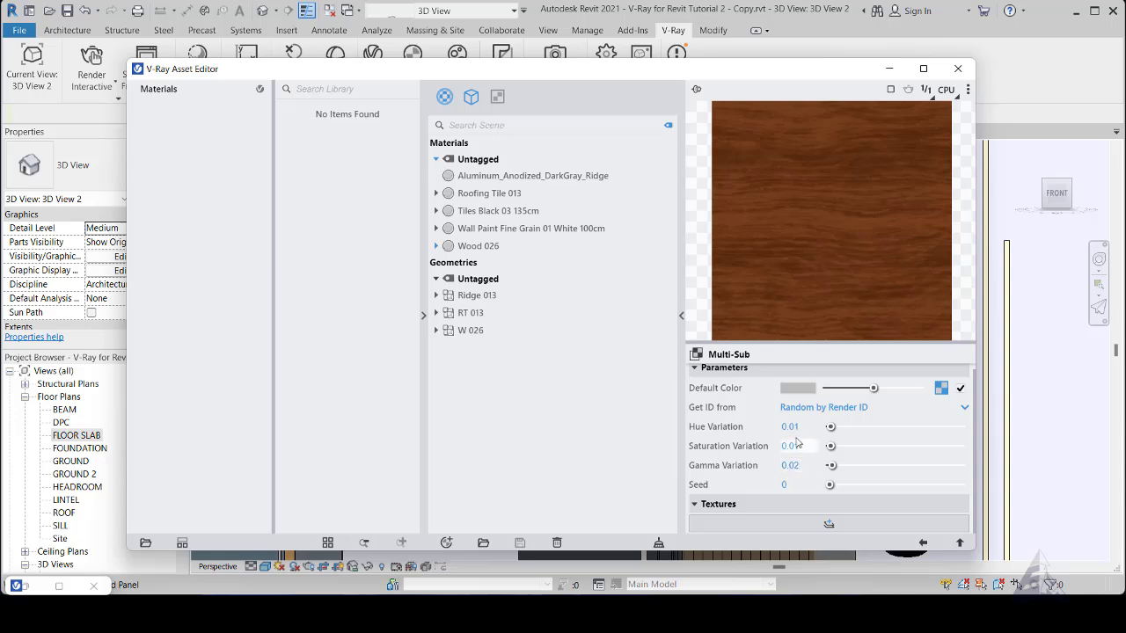
- Return from the Multi-Sub texture to the Wood 026 material's main settings and minimize the asset editor
{"action": "left_click", "coordinate": [921, 544]}
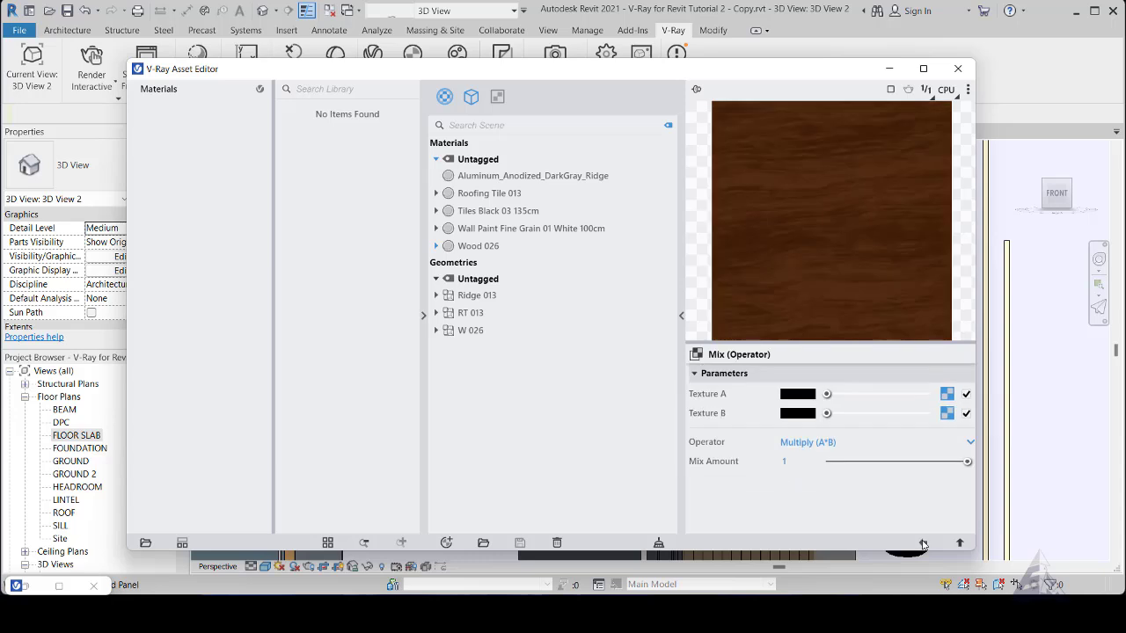
{"action": "left_click", "coordinate": [922, 544]}
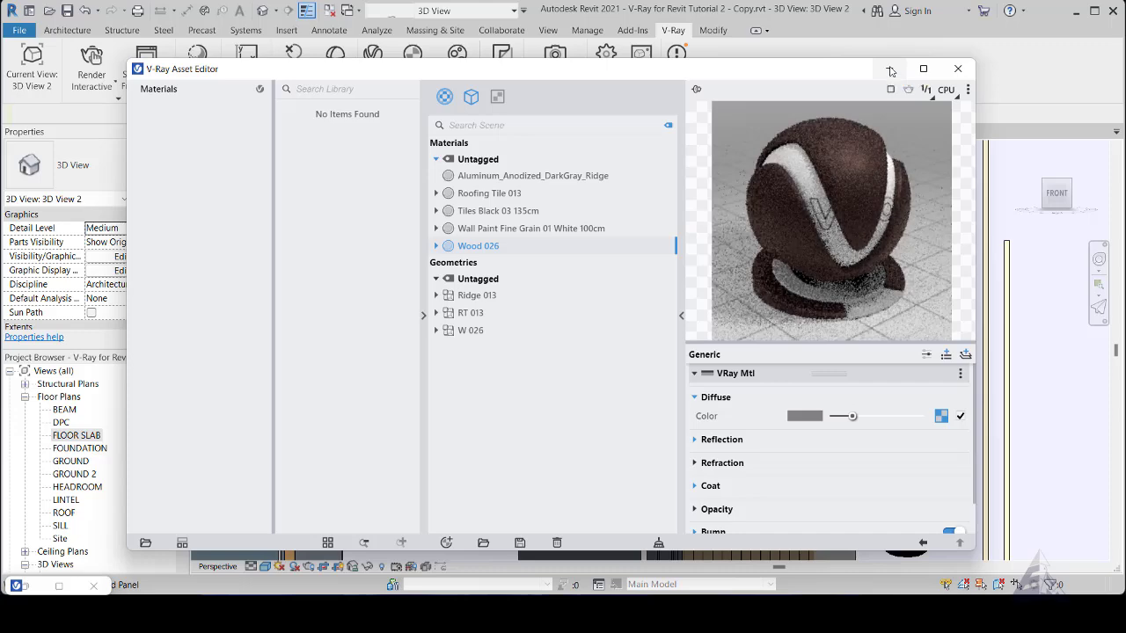
{"action": "left_click", "coordinate": [890, 71]}
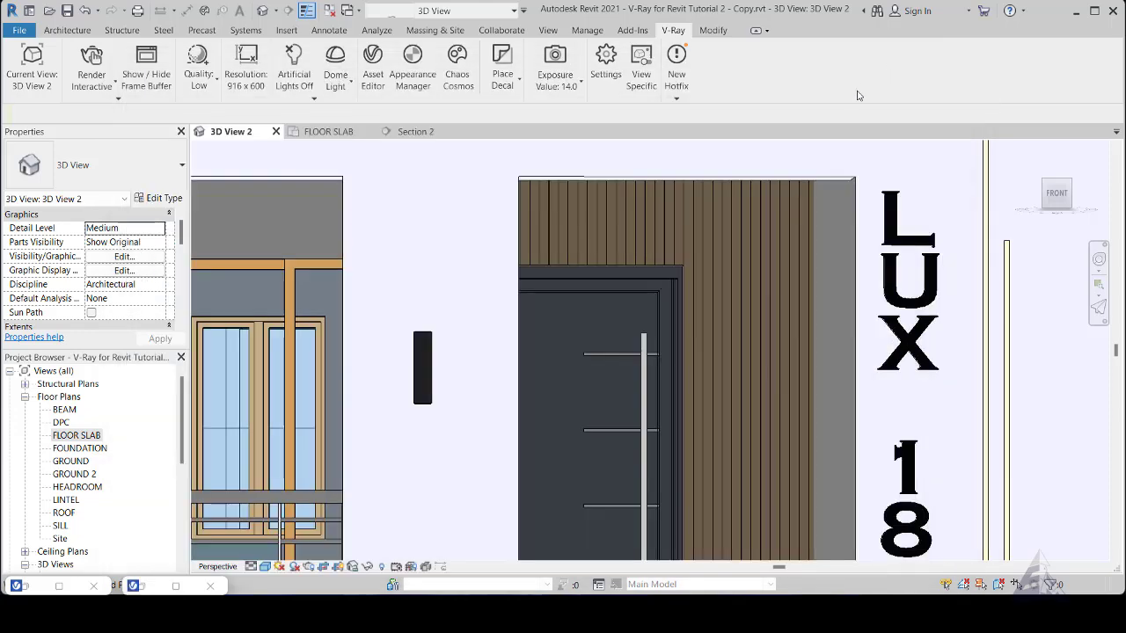
- Place a camera in the FLOOR SLAB plan, in front of the entrance steps and aimed straight at the front door
{"action": "left_click", "coordinate": [329, 132]}
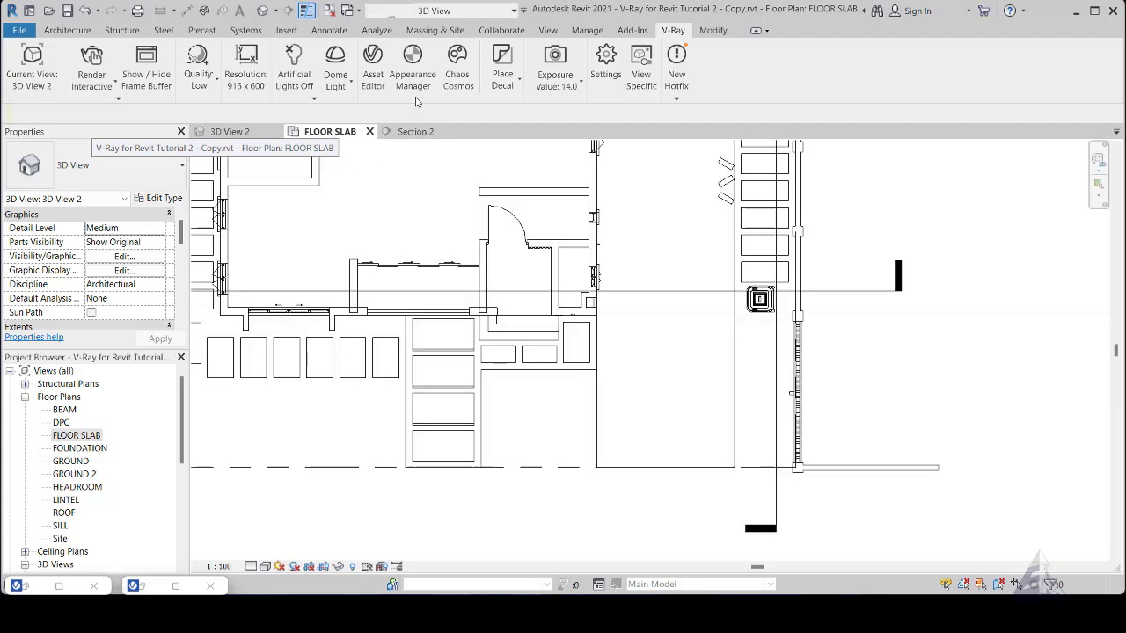
{"action": "left_click", "coordinate": [277, 10]}
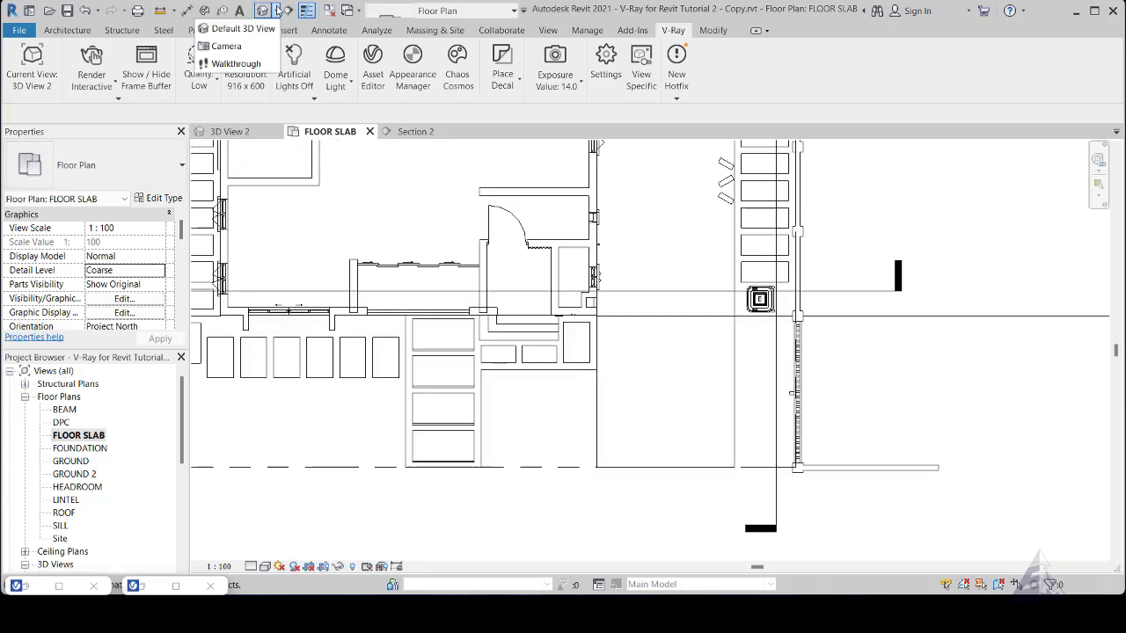
{"action": "left_click", "coordinate": [227, 50]}
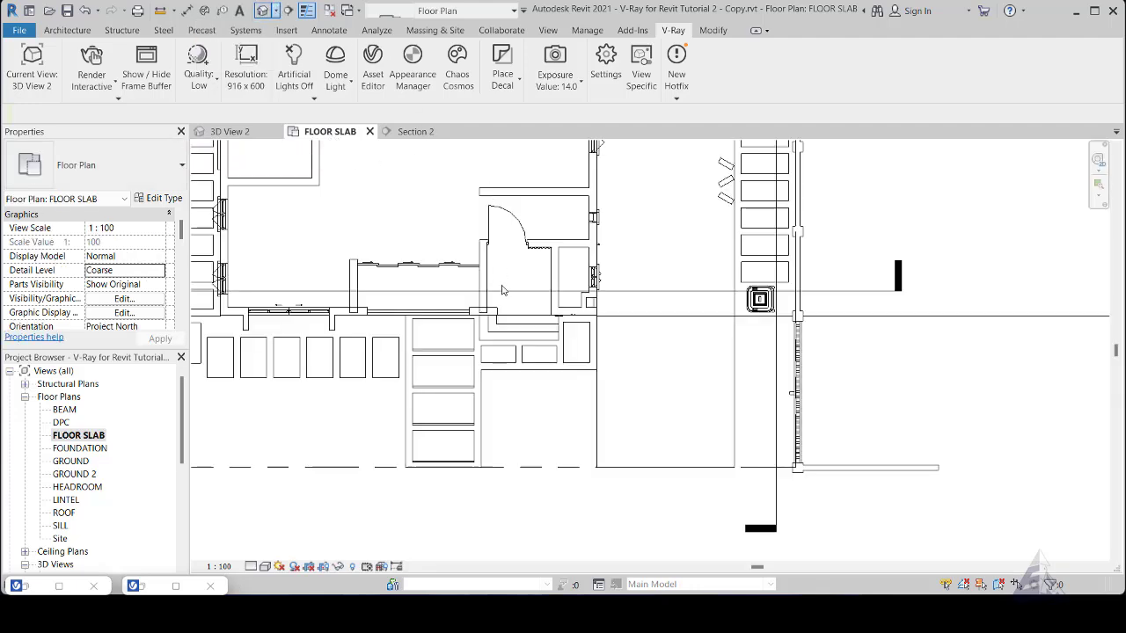
{"action": "left_click", "coordinate": [510, 339]}
{"action": "scroll", "coordinate": [513, 340], "scroll_direction": "up", "scroll_amount": 5}
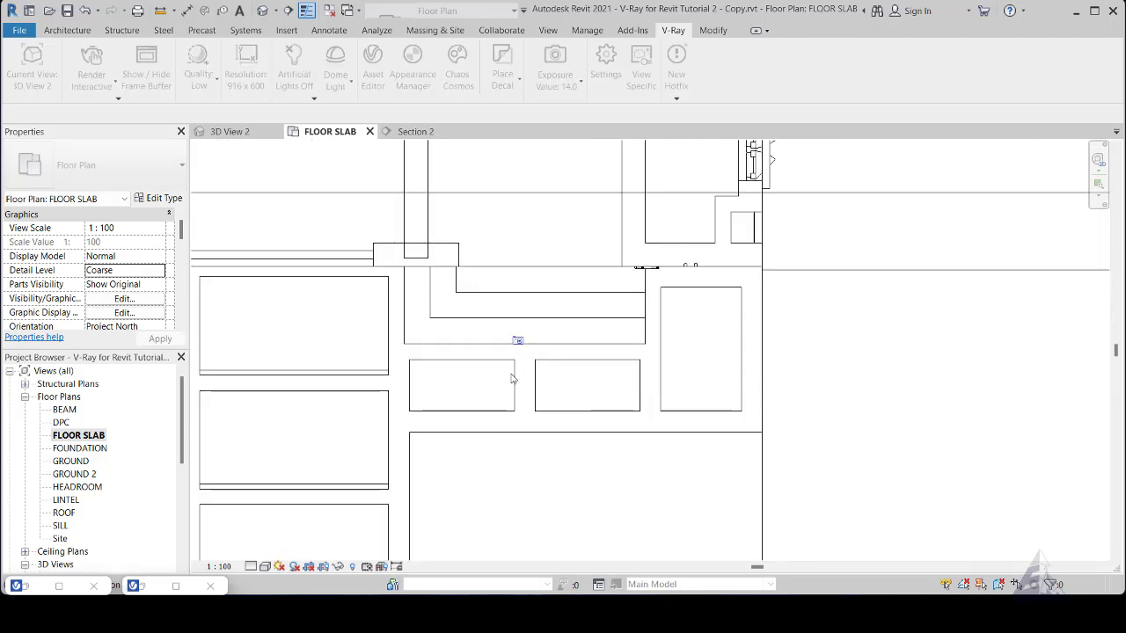
{"action": "scroll", "coordinate": [513, 383], "scroll_direction": "down", "scroll_amount": 3}
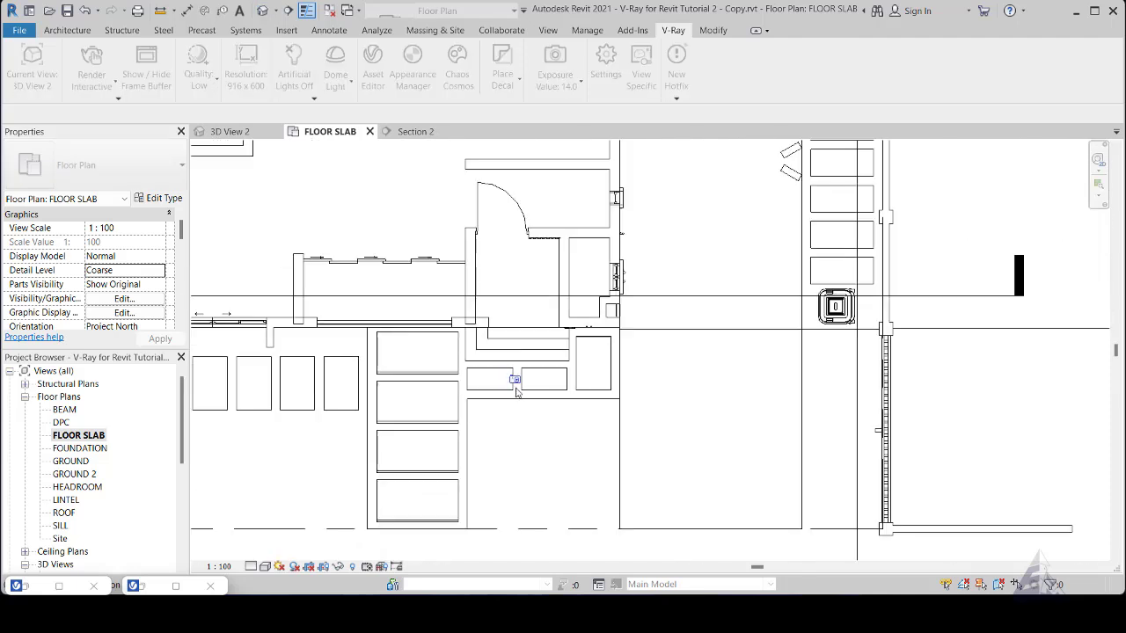
{"action": "left_click", "coordinate": [516, 397]}
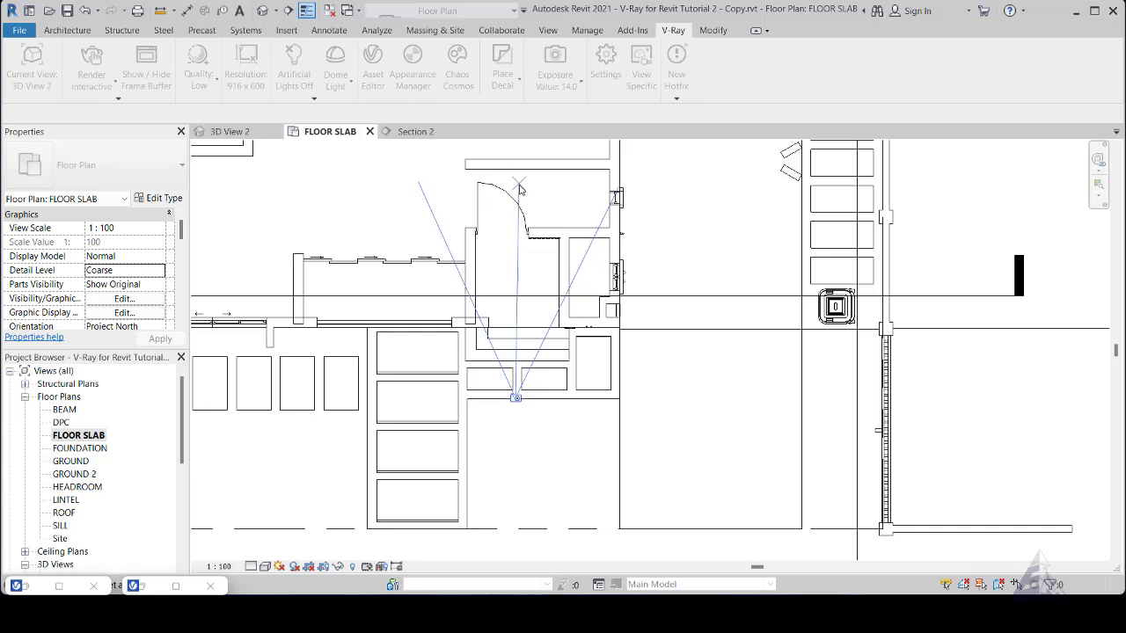
{"action": "left_click", "coordinate": [520, 205]}
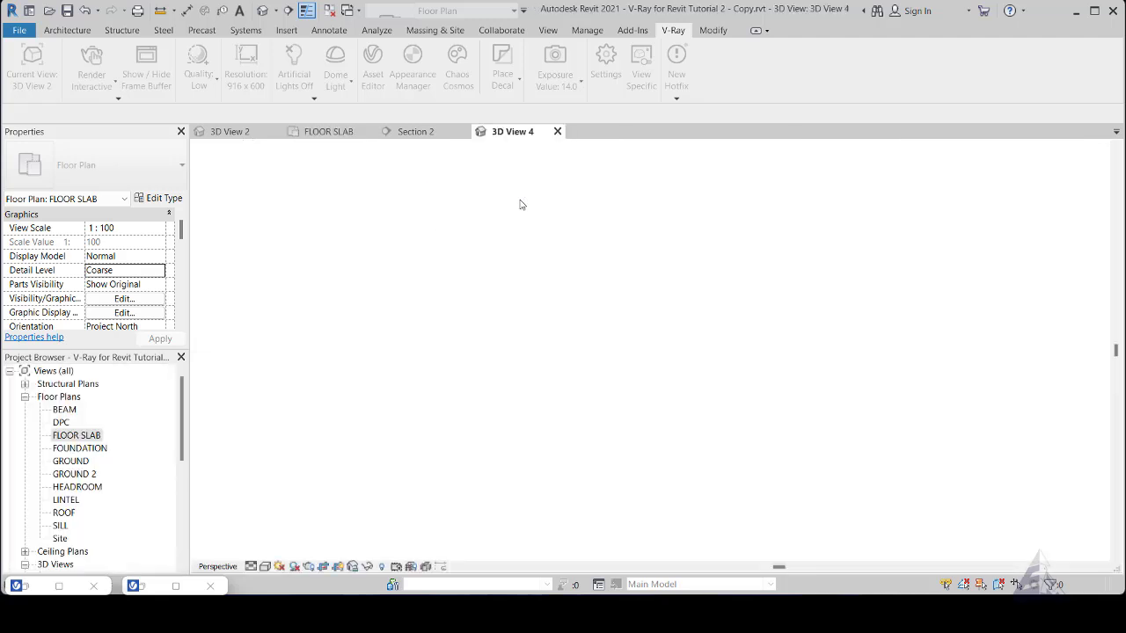
- Resize the new camera view's crop to frame the whole door and wood panels, extending it downward and trimming its left side
{"action": "scroll", "coordinate": [579, 250], "scroll_direction": "down", "scroll_amount": 3}
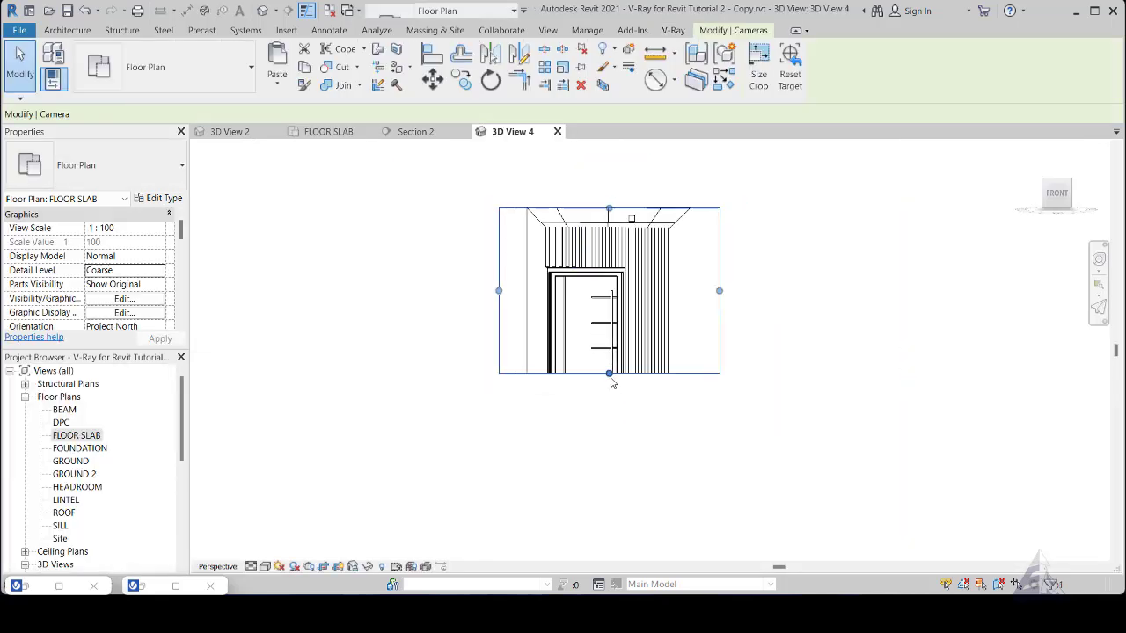
{"action": "left_click", "coordinate": [609, 373]}
{"action": "left_click_drag", "start_coordinate": [608, 373], "coordinate": [609, 440]}
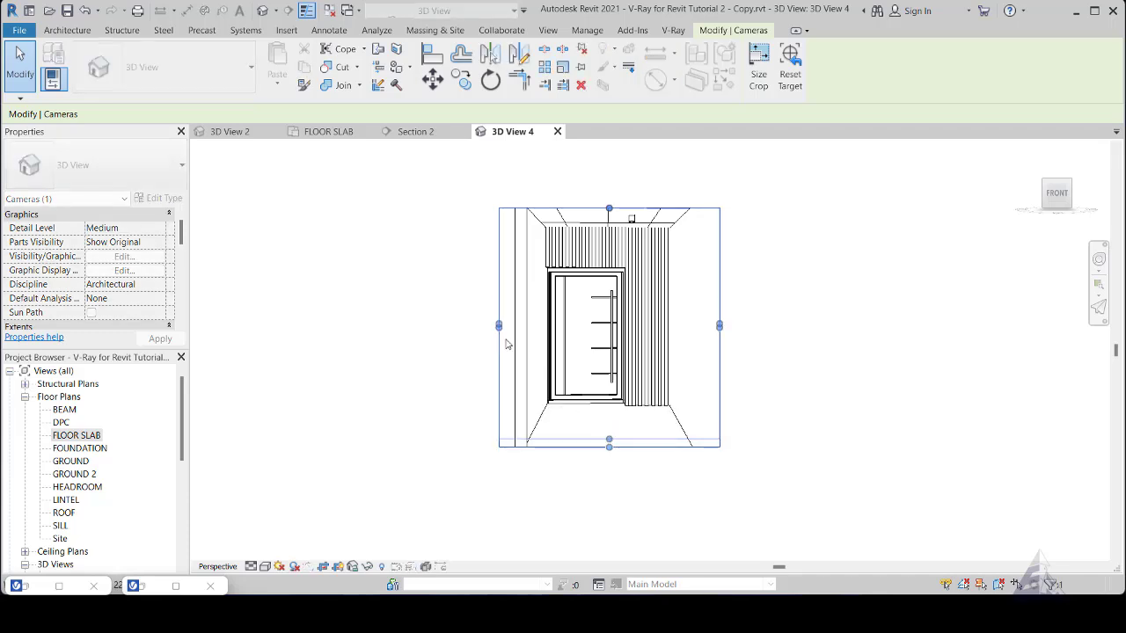
{"action": "left_click_drag", "start_coordinate": [499, 324], "coordinate": [528, 324]}
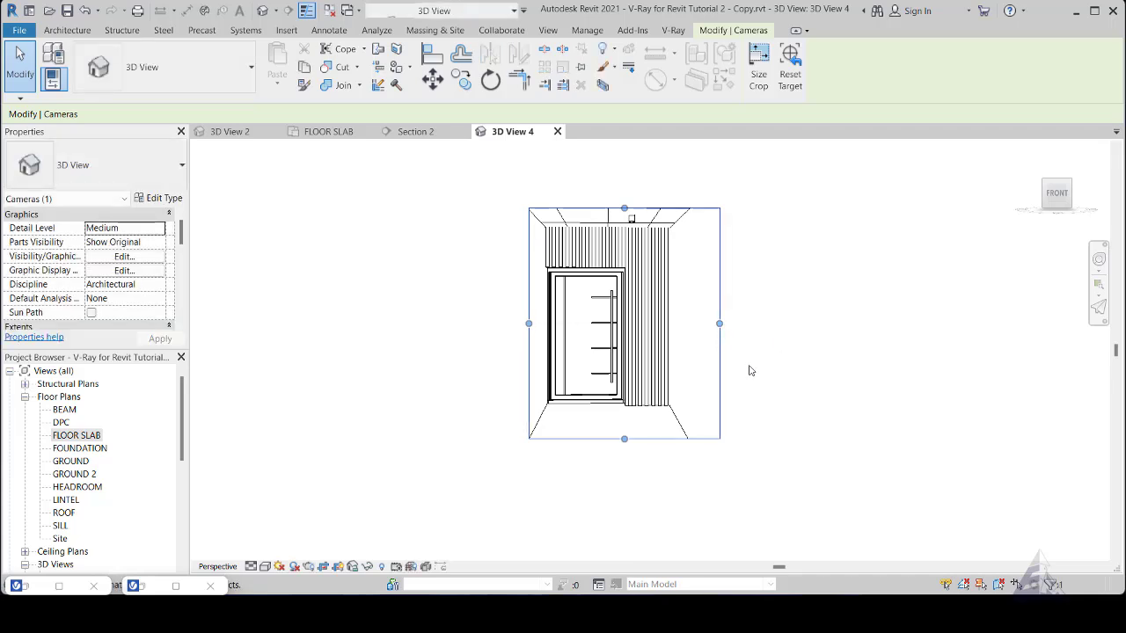
{"action": "left_click_drag", "start_coordinate": [625, 438], "coordinate": [624, 424]}
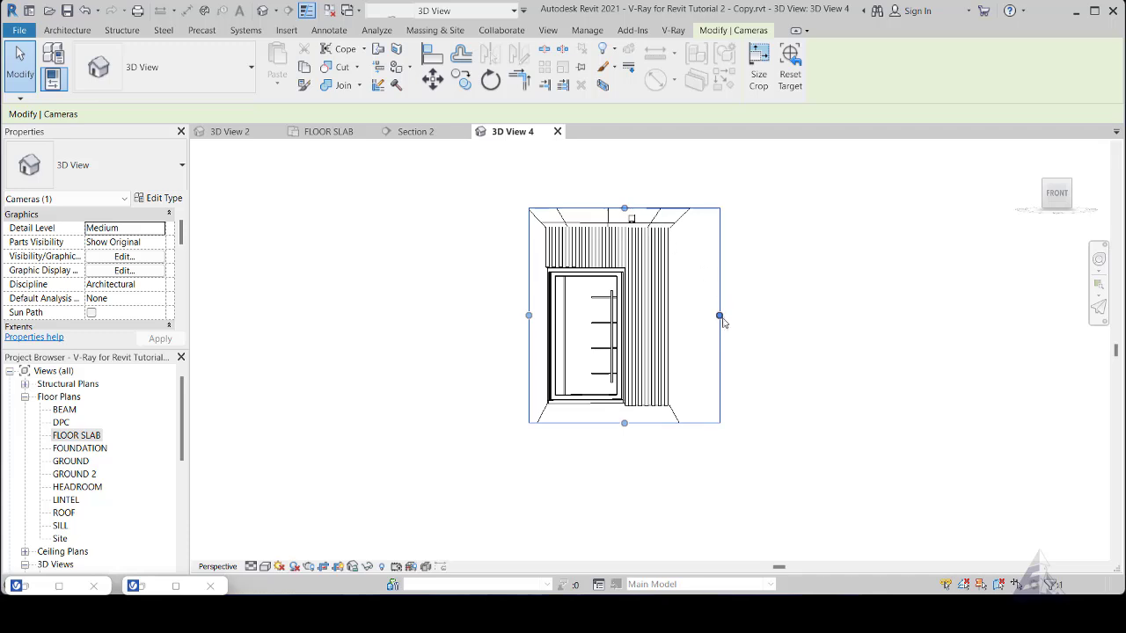
{"action": "left_click_drag", "start_coordinate": [719, 316], "coordinate": [727, 315]}
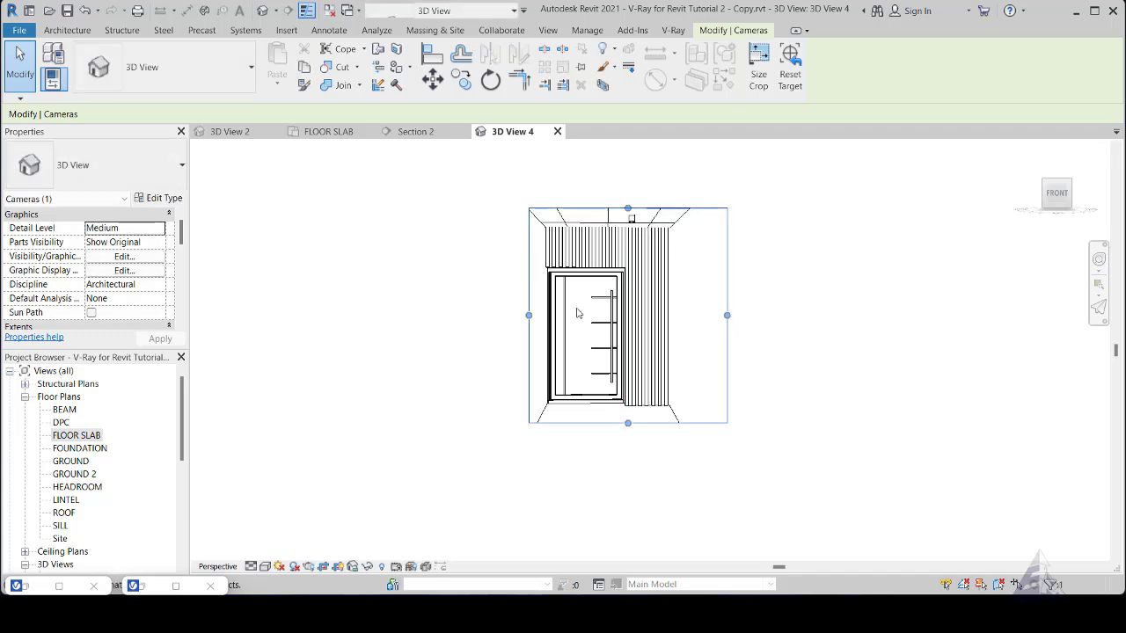
- Sample the front door leaf's material in the V-Ray Appearance Manager and assign Wood 026 to it
{"action": "left_click", "coordinate": [672, 31]}
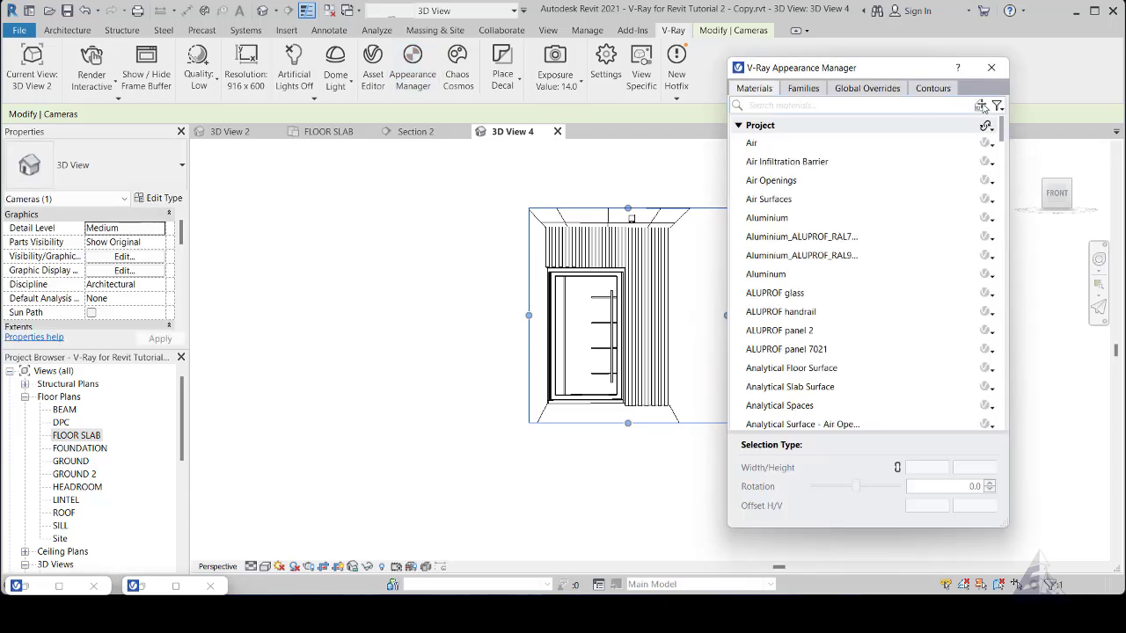
{"action": "left_click", "coordinate": [980, 105]}
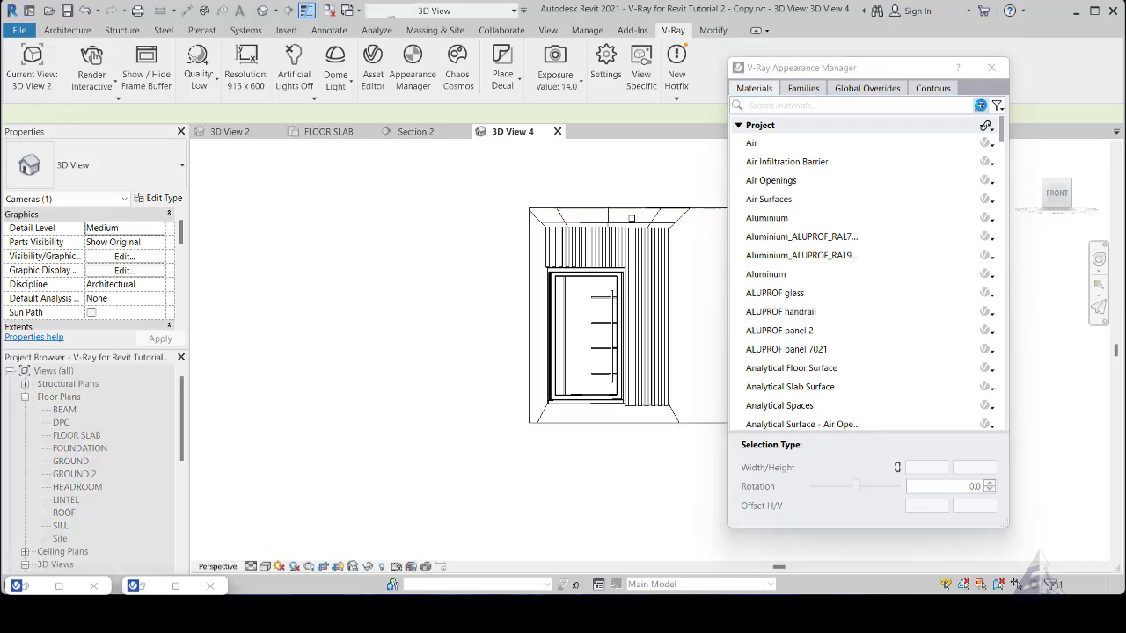
{"action": "left_click", "coordinate": [582, 314]}
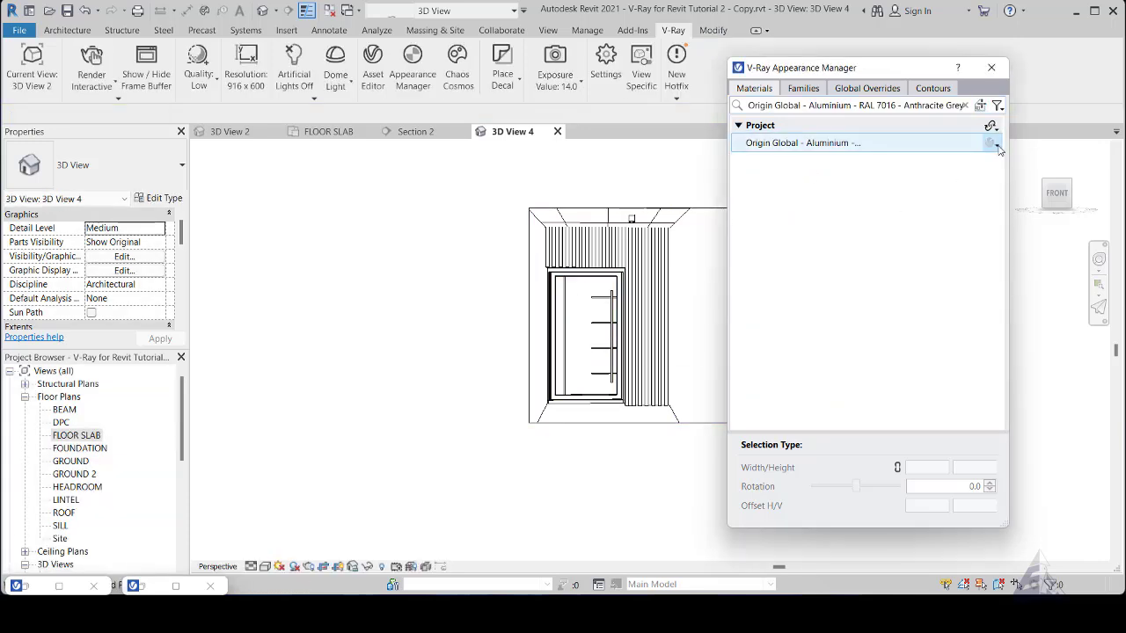
{"action": "left_click", "coordinate": [994, 143]}
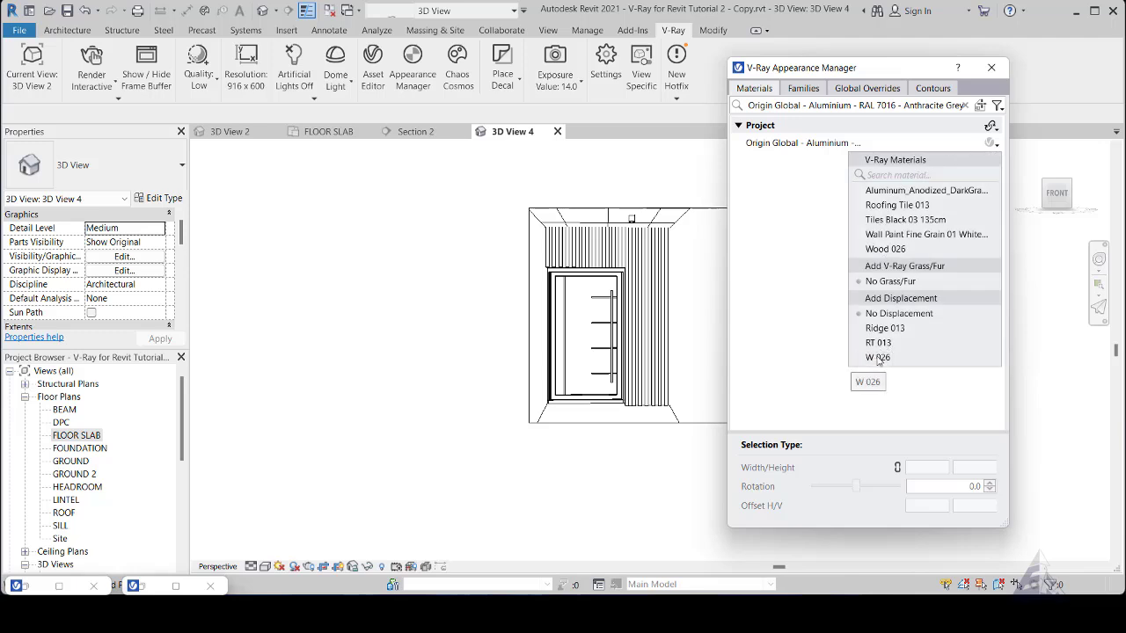
{"action": "left_click", "coordinate": [884, 250]}
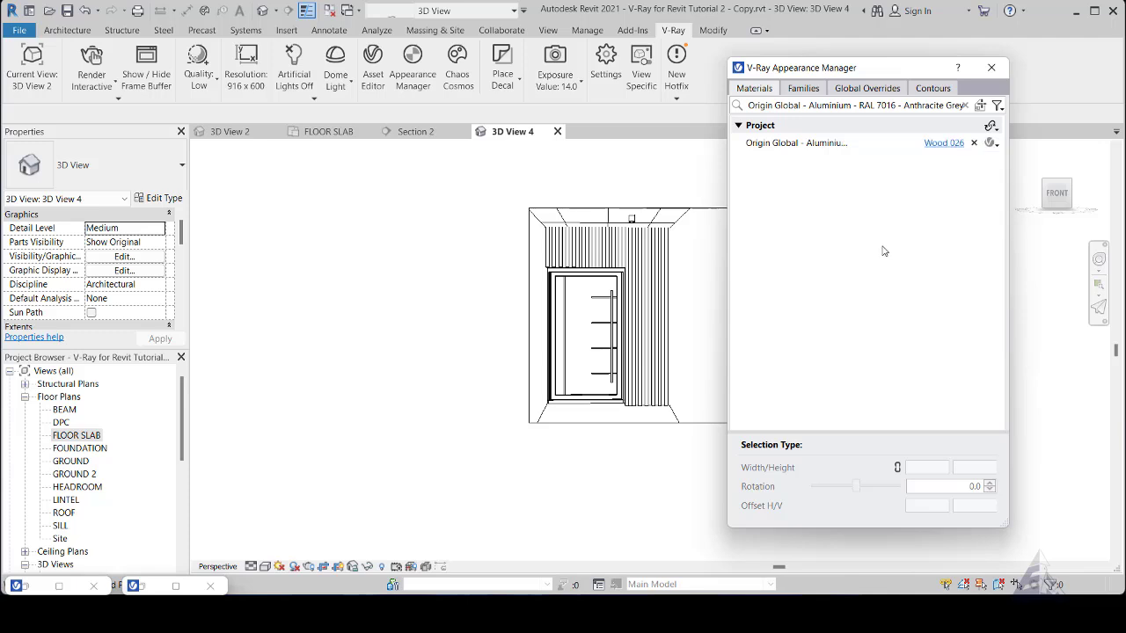
- Set the Wood 026 material's normal map bump amount to 0.1
{"action": "left_click", "coordinate": [941, 145]}
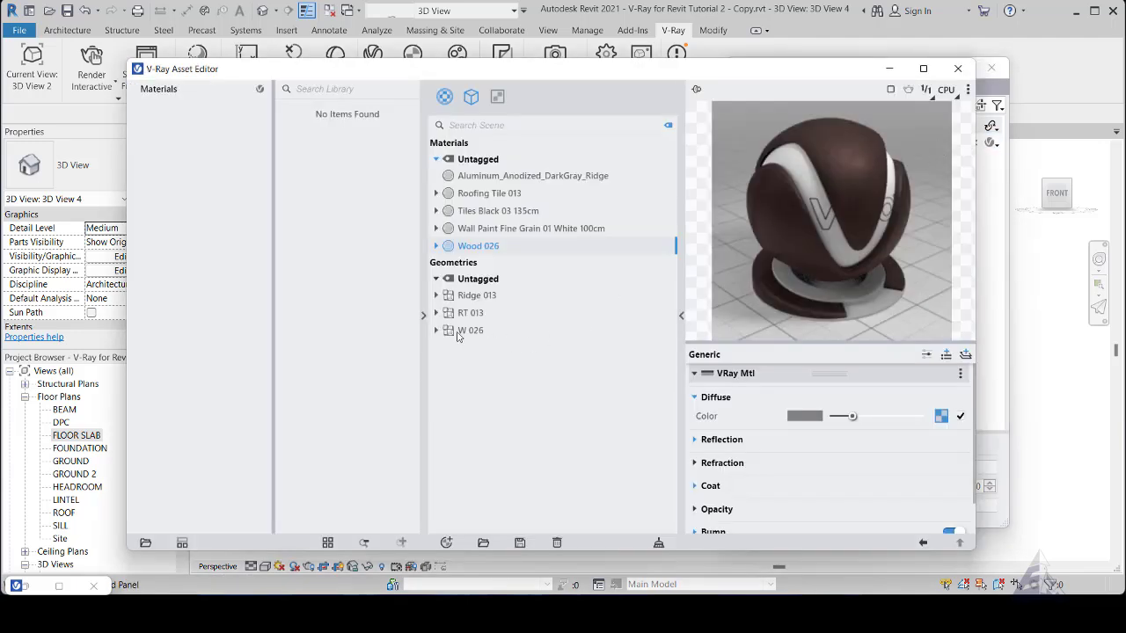
{"action": "left_click", "coordinate": [461, 332]}
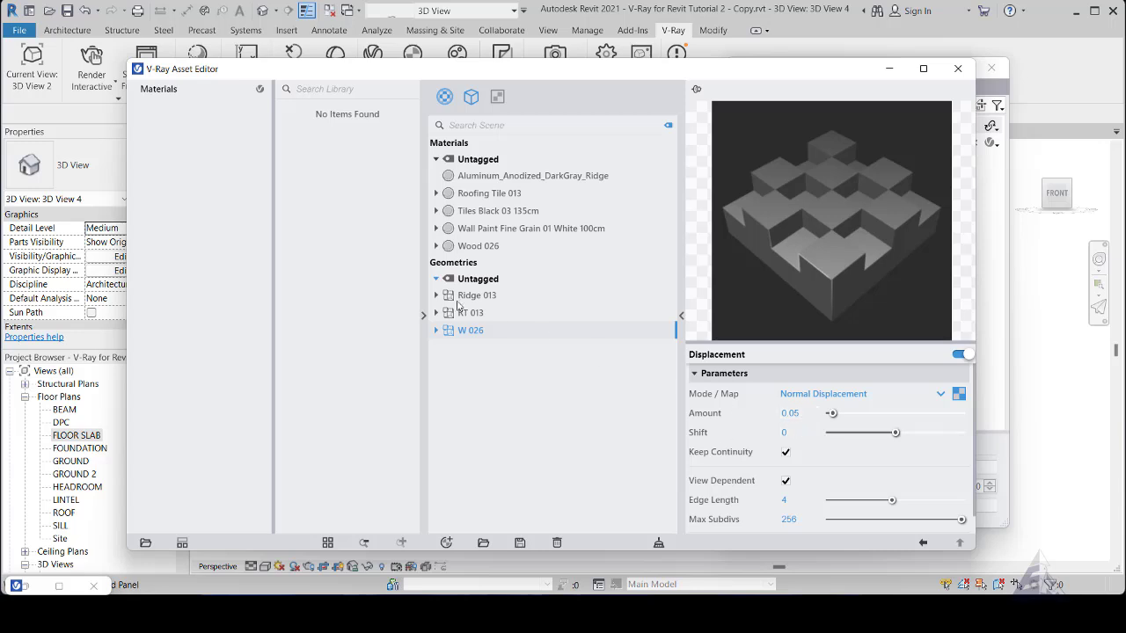
{"action": "left_click", "coordinate": [479, 247]}
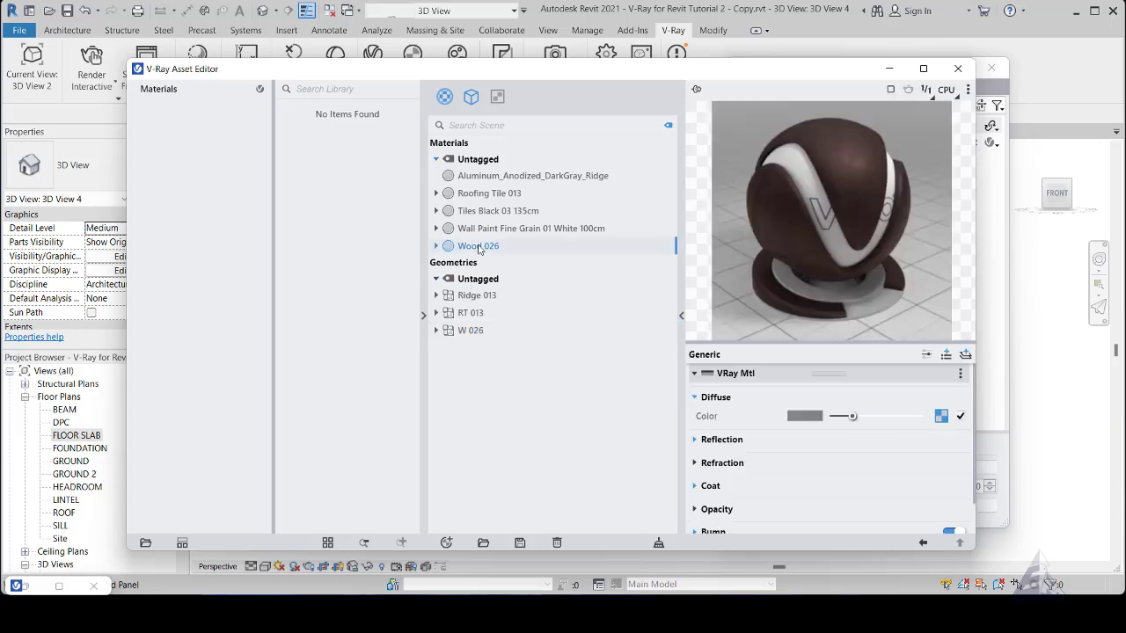
{"action": "scroll", "coordinate": [752, 460], "scroll_direction": "down", "scroll_amount": 1}
{"action": "left_click", "coordinate": [699, 496]}
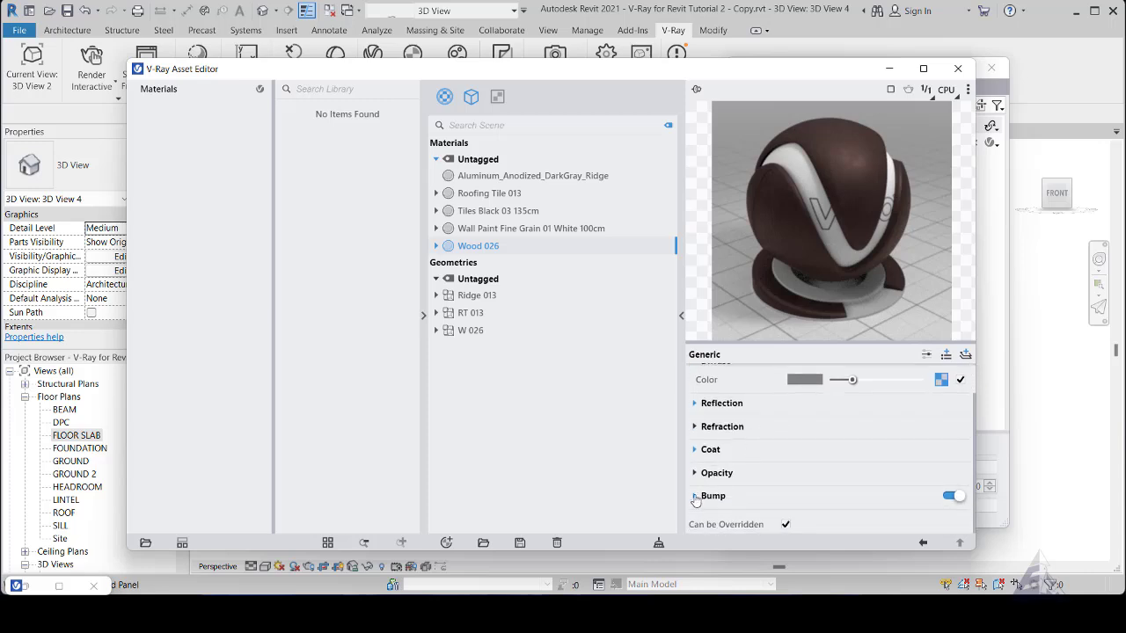
{"action": "scroll", "coordinate": [809, 490], "scroll_direction": "down", "scroll_amount": 1}
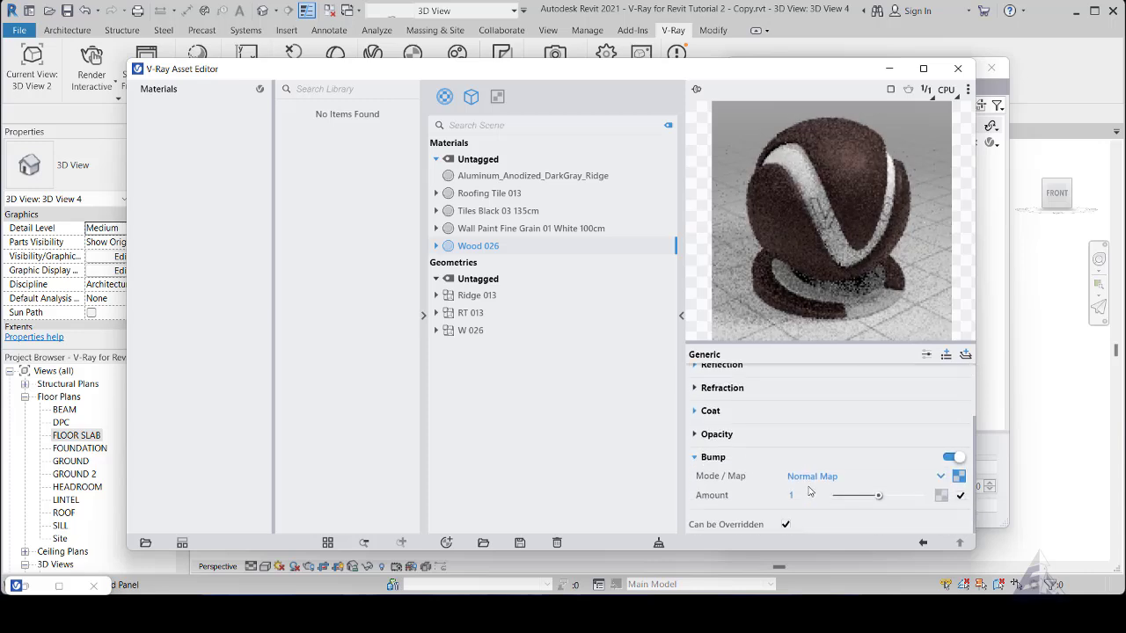
{"action": "left_click", "coordinate": [807, 493]}
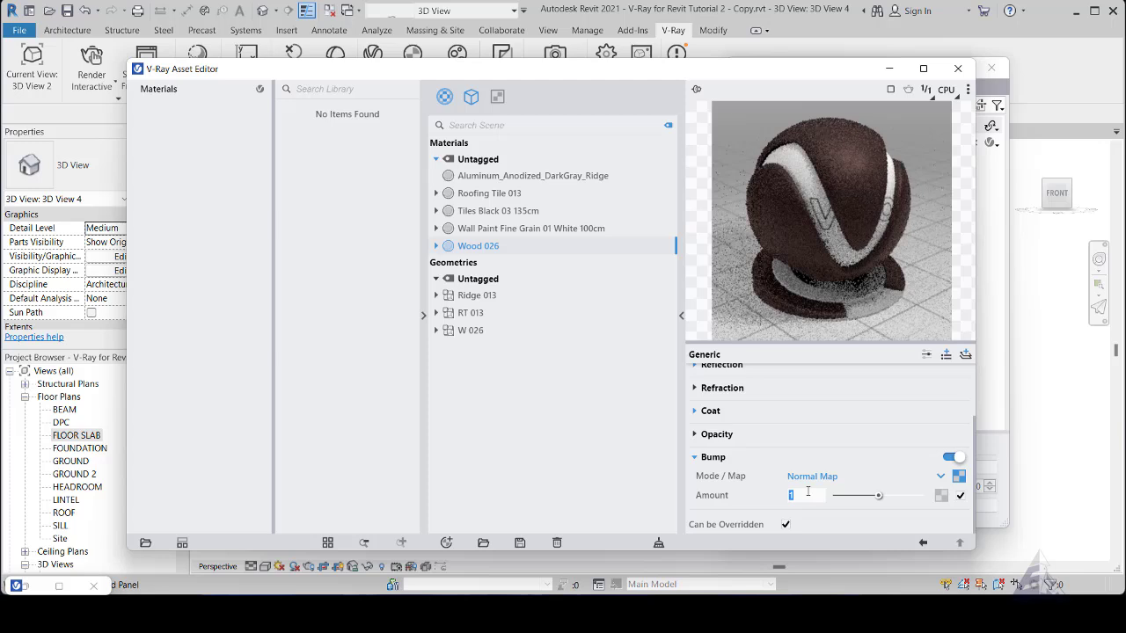
{"action": "type", "text": "0.1"}
{"action": "key", "text": "Return"}
{"action": "left_click", "coordinate": [758, 508]}
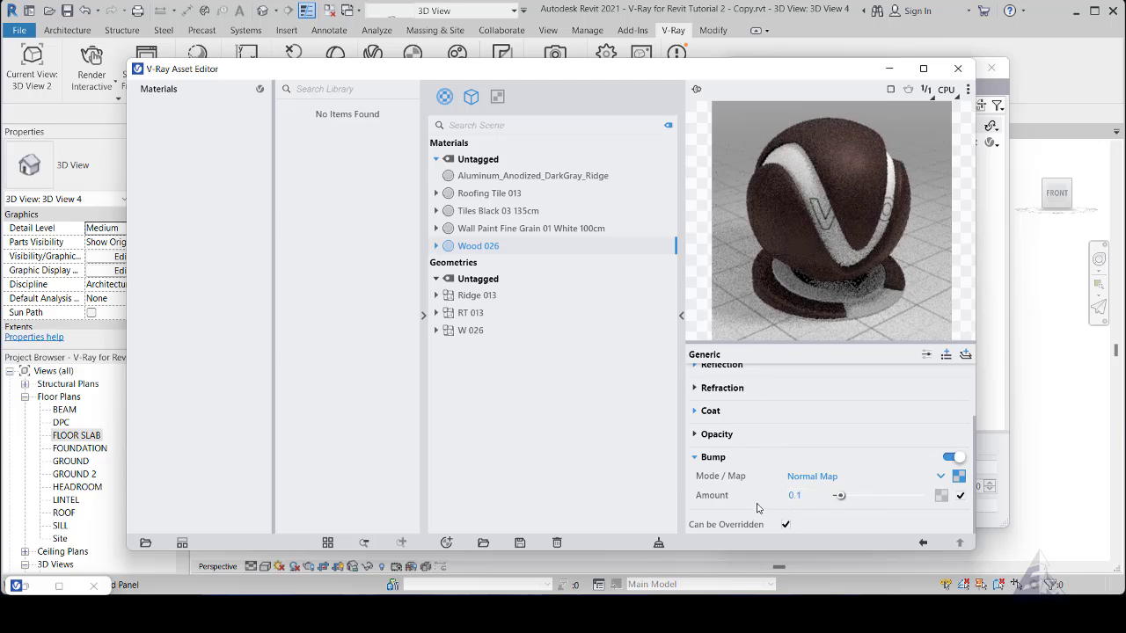
{"action": "left_click", "coordinate": [696, 458]}
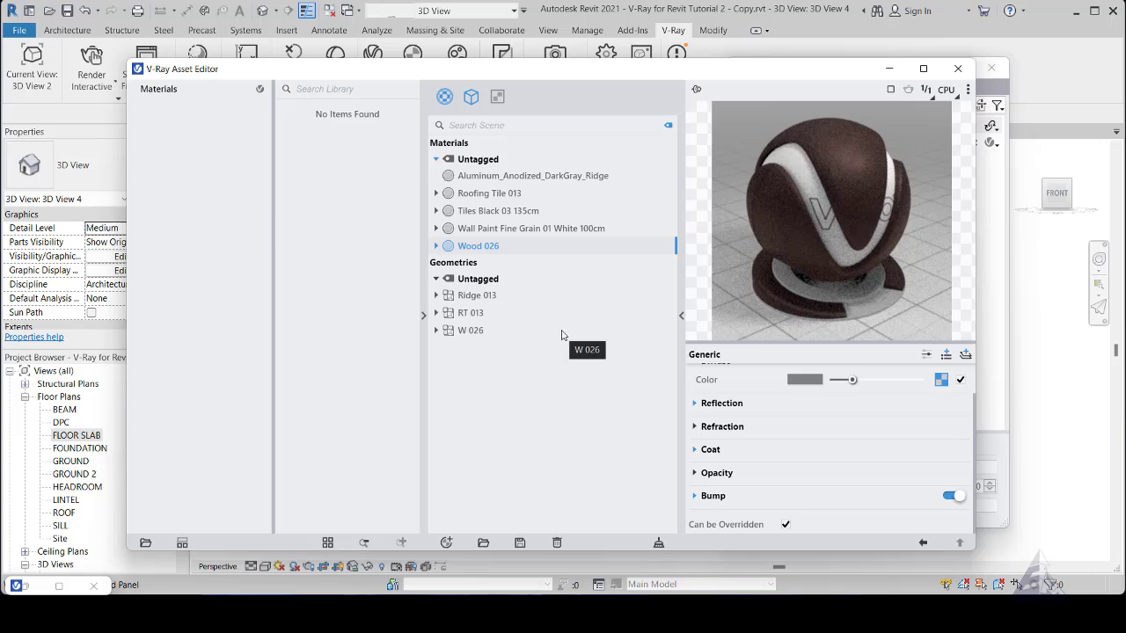
{"action": "left_click", "coordinate": [889, 68]}
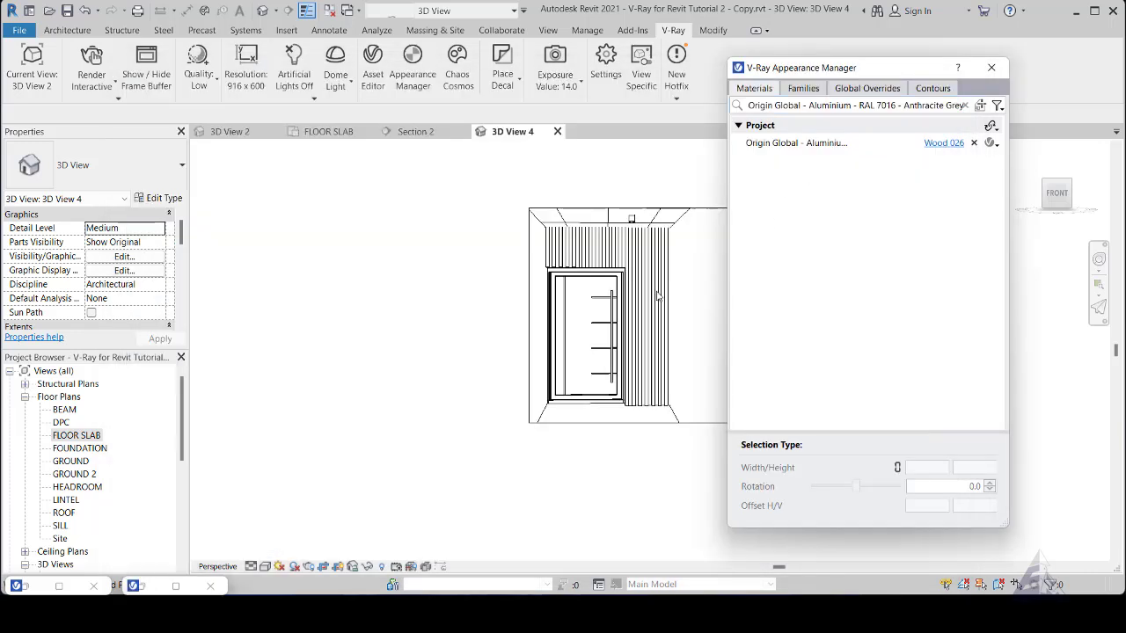
- Sample the front door's frame and leaf edges in the view to check which project material they use
{"action": "left_click", "coordinate": [980, 104]}
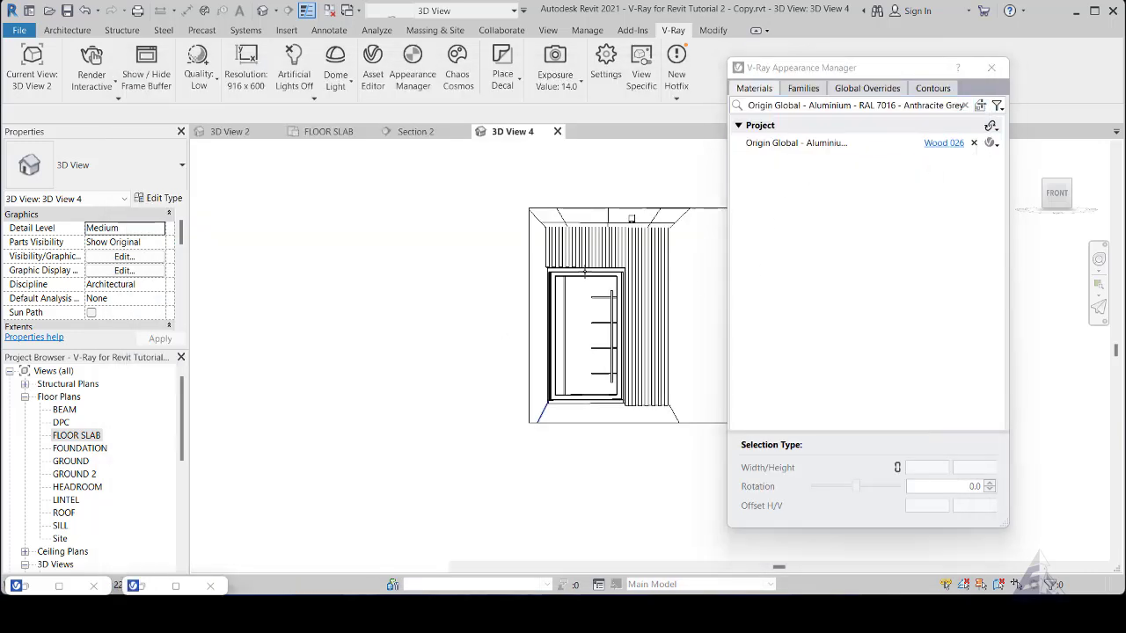
{"action": "scroll", "coordinate": [554, 266], "scroll_direction": "up", "scroll_amount": 5}
{"action": "scroll", "coordinate": [522, 229], "scroll_direction": "up", "scroll_amount": 2}
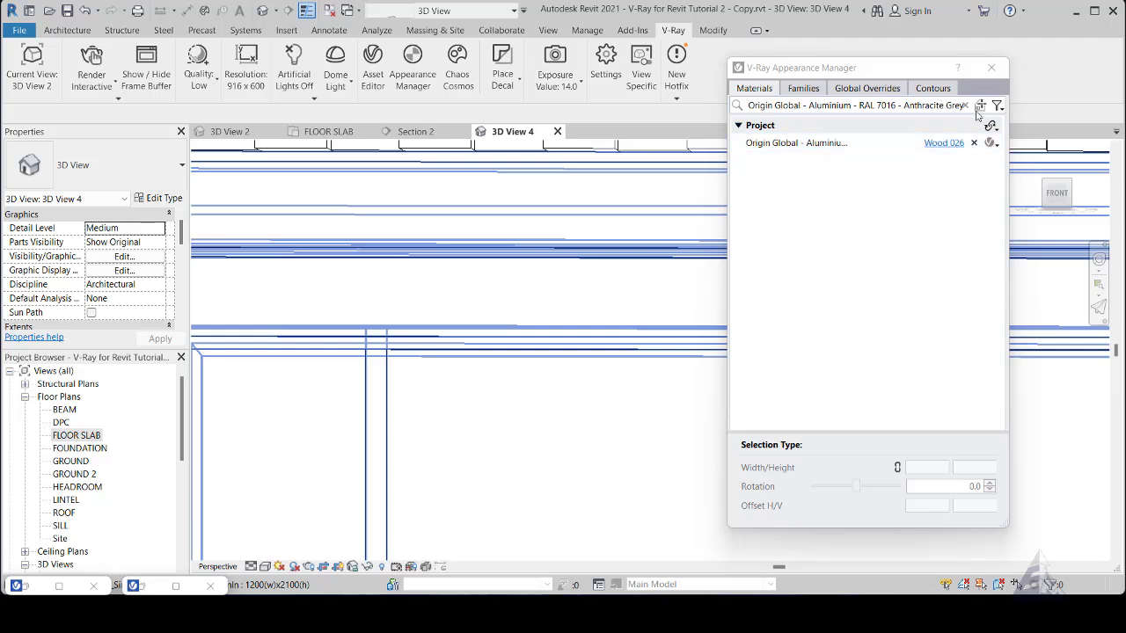
{"action": "left_click", "coordinate": [542, 390]}
{"action": "scroll", "coordinate": [542, 391], "scroll_direction": "down", "scroll_amount": 5}
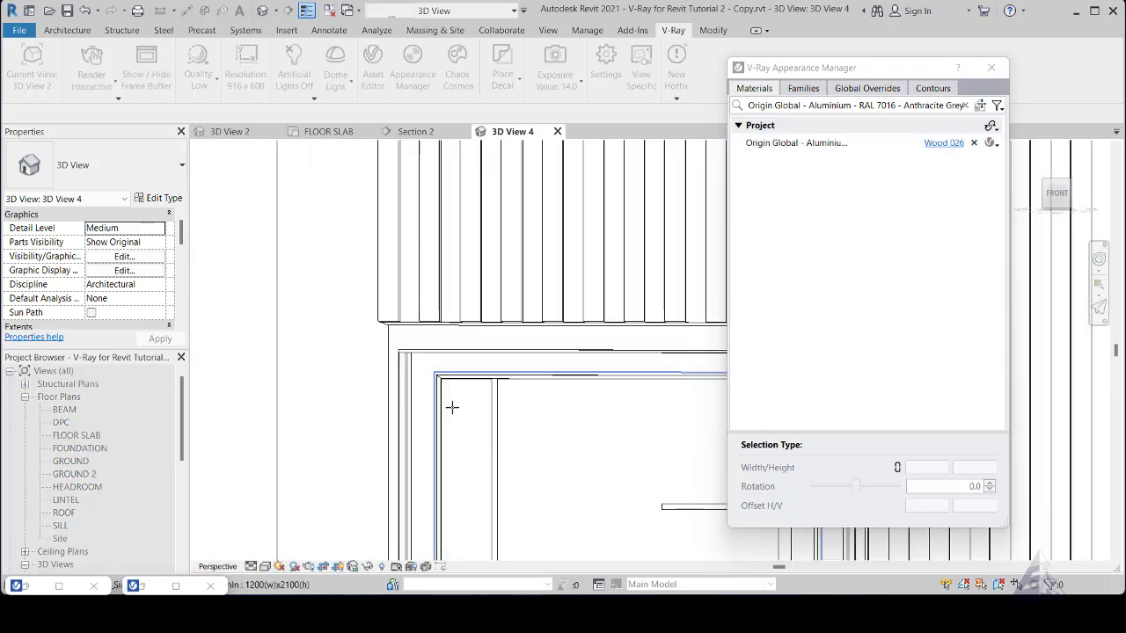
{"action": "scroll", "coordinate": [460, 388], "scroll_direction": "up", "scroll_amount": 3}
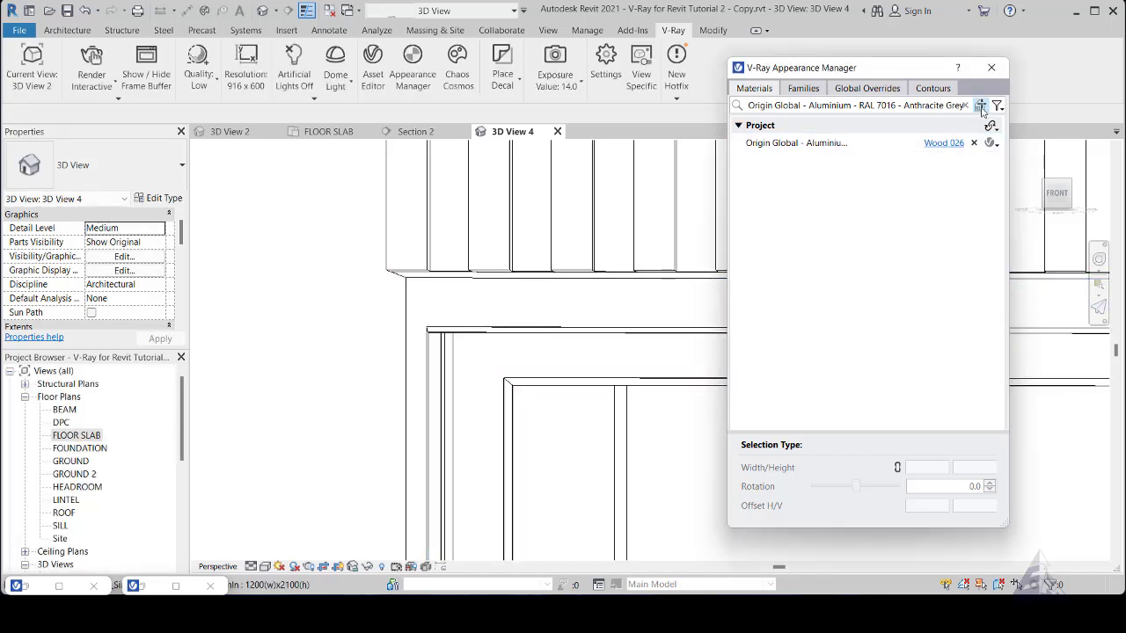
{"action": "scroll", "coordinate": [497, 356], "scroll_direction": "up", "scroll_amount": 3}
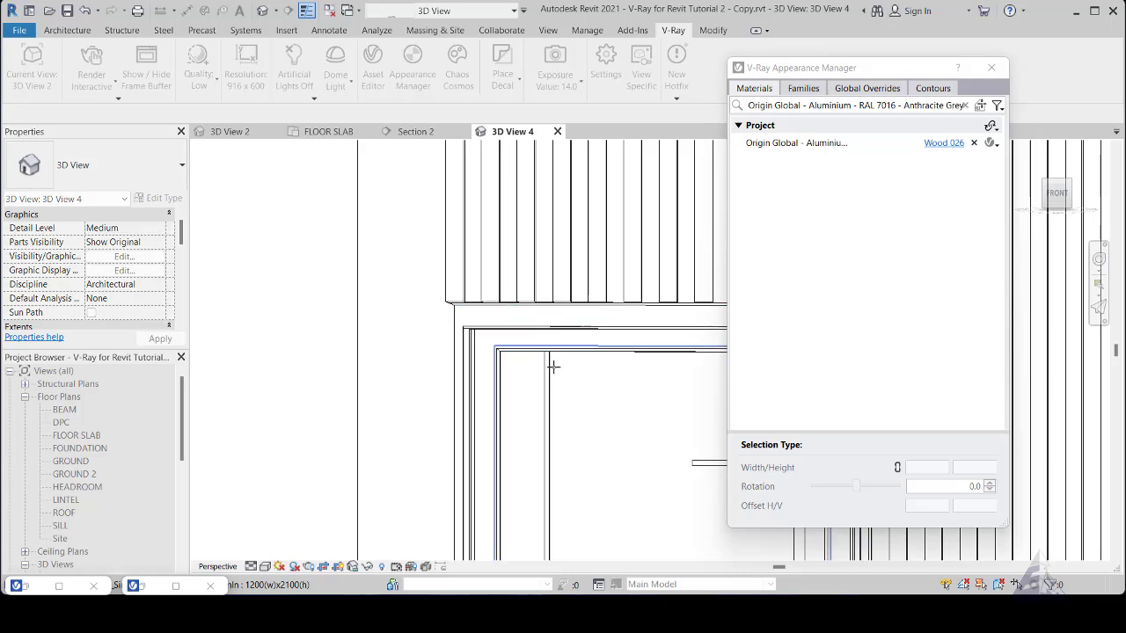
{"action": "scroll", "coordinate": [531, 380], "scroll_direction": "down", "scroll_amount": 1}
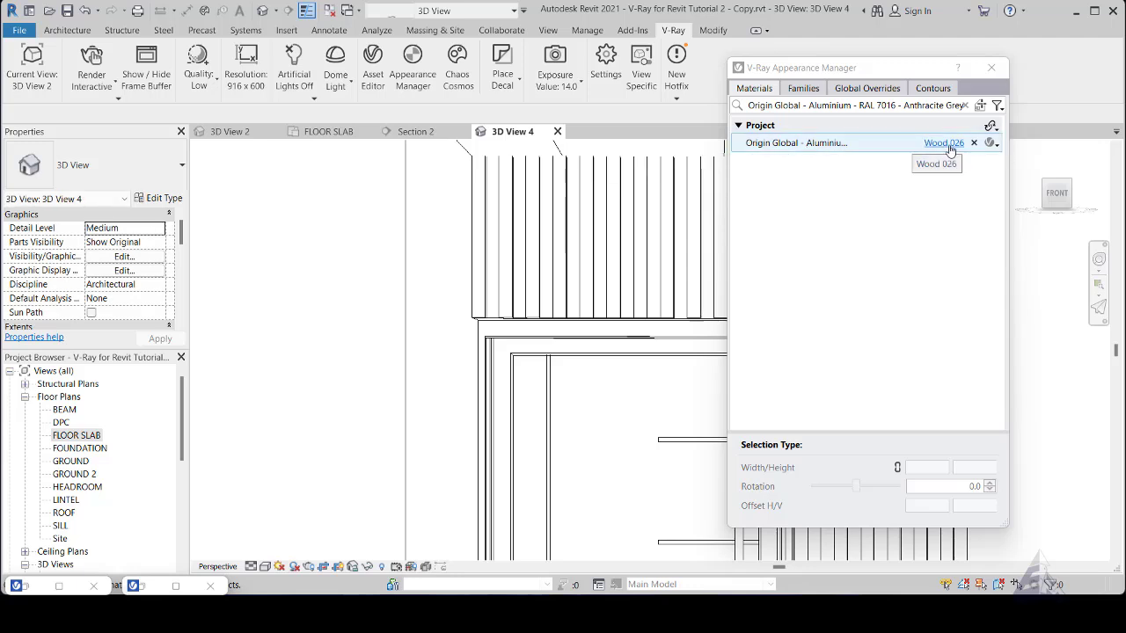
- Sample the outer edge of the front door's frame and inspect the frame and leaf edges for their project material
{"action": "left_click", "coordinate": [980, 106]}
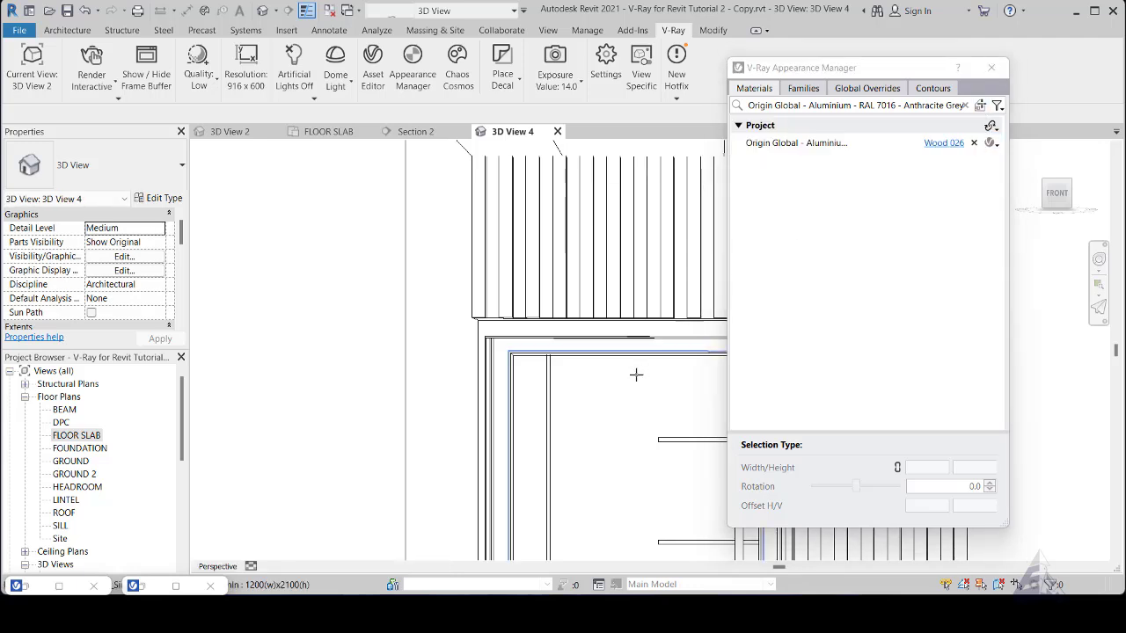
{"action": "scroll", "coordinate": [630, 396], "scroll_direction": "down", "scroll_amount": 3}
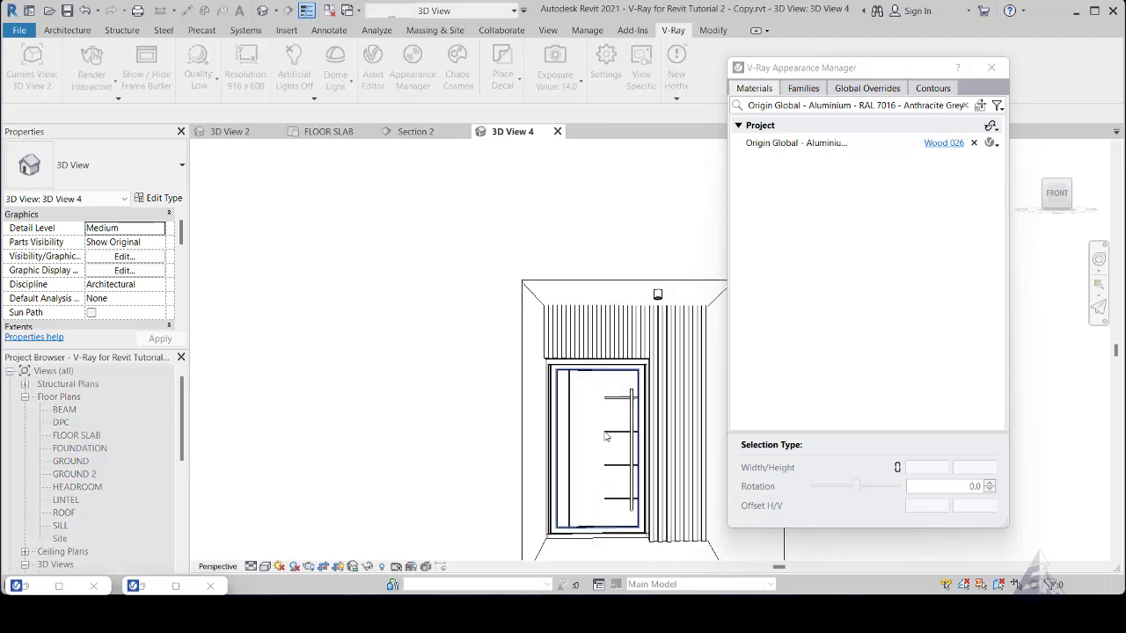
{"action": "scroll", "coordinate": [598, 422], "scroll_direction": "up", "scroll_amount": 2}
{"action": "scroll", "coordinate": [533, 325], "scroll_direction": "up", "scroll_amount": 3}
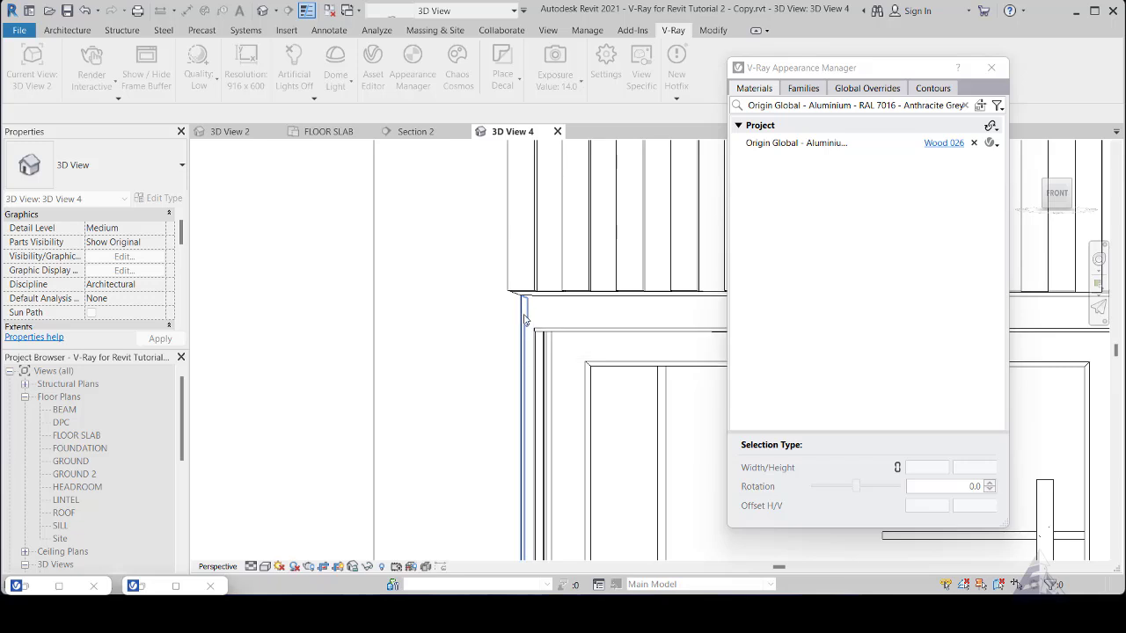
{"action": "left_click", "coordinate": [524, 315]}
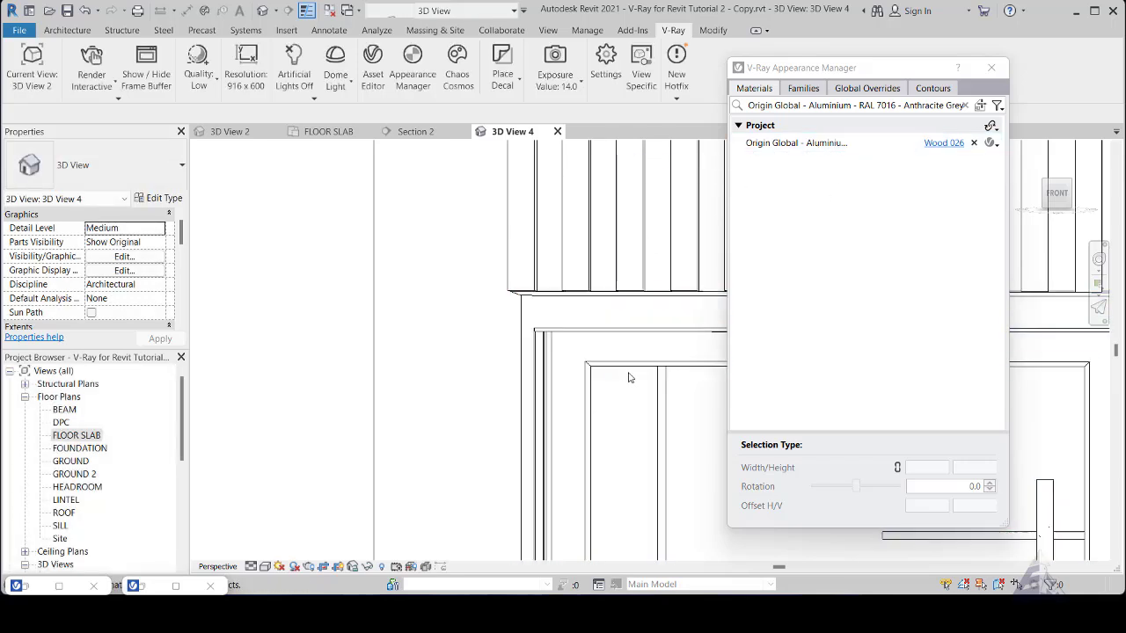
{"action": "scroll", "coordinate": [673, 373], "scroll_direction": "down", "scroll_amount": 3}
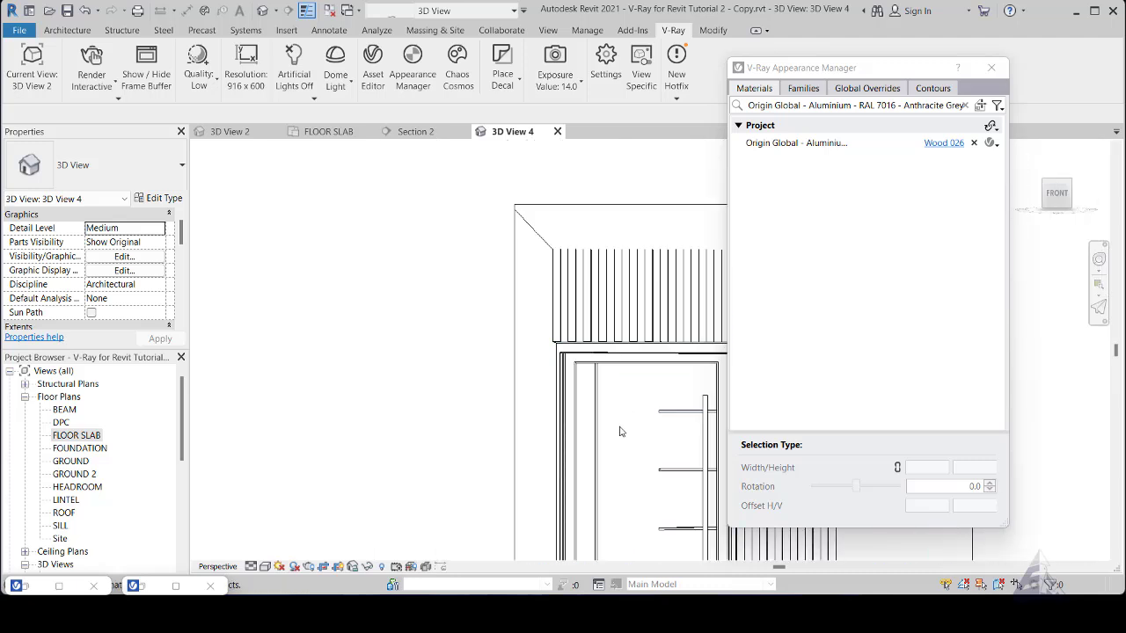
{"action": "scroll", "coordinate": [587, 369], "scroll_direction": "up", "scroll_amount": 5}
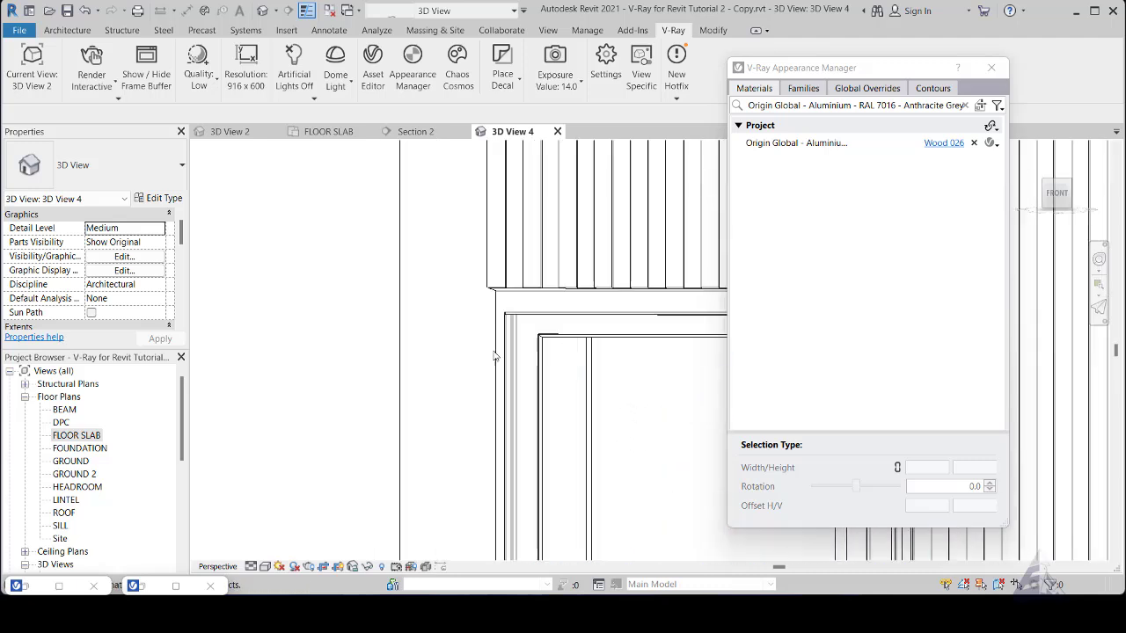
{"action": "scroll", "coordinate": [598, 385], "scroll_direction": "down", "scroll_amount": 4}
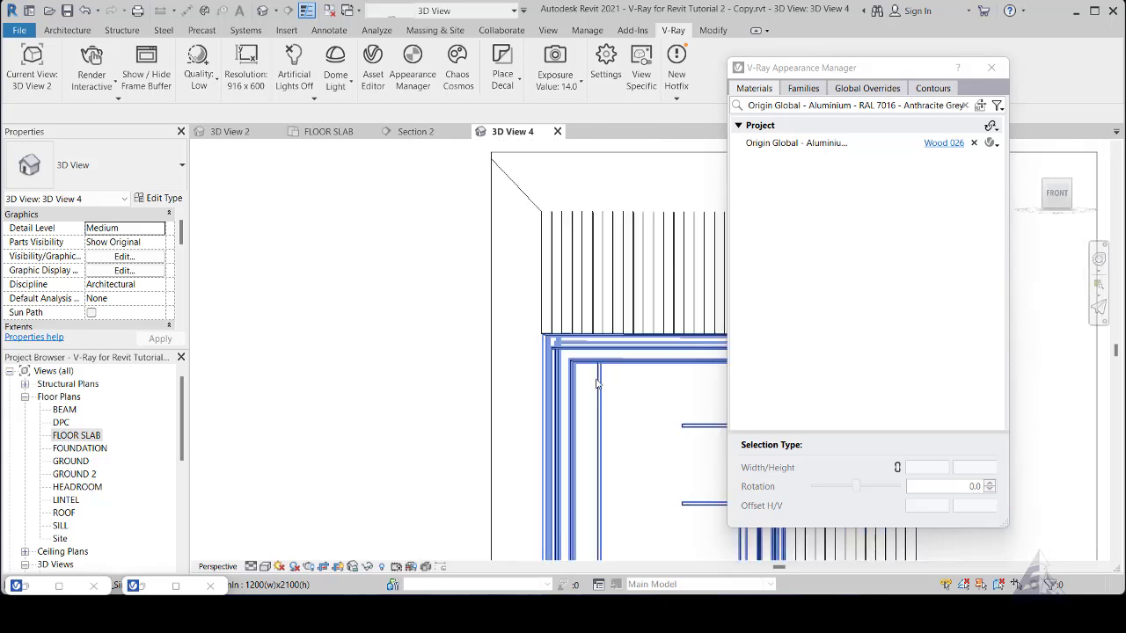
{"action": "scroll", "coordinate": [595, 409], "scroll_direction": "down", "scroll_amount": 2}
{"action": "scroll", "coordinate": [636, 422], "scroll_direction": "up", "scroll_amount": 4}
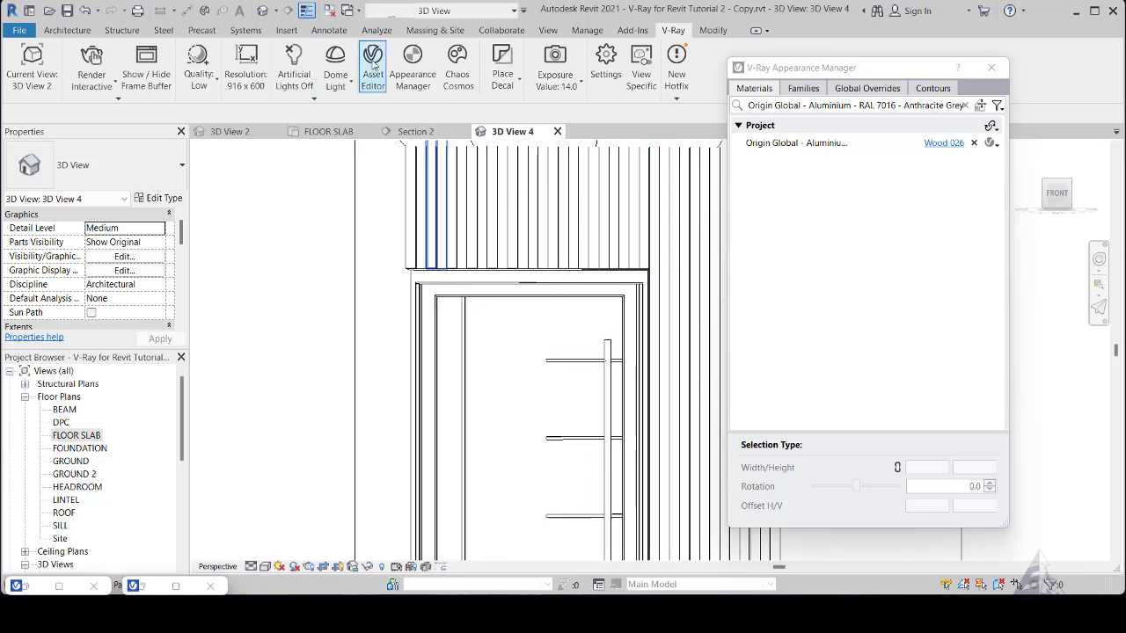
- Open the V-Ray Asset Editor and browse the Metal materials category in Chaos Cosmos
{"action": "left_click", "coordinate": [374, 61]}
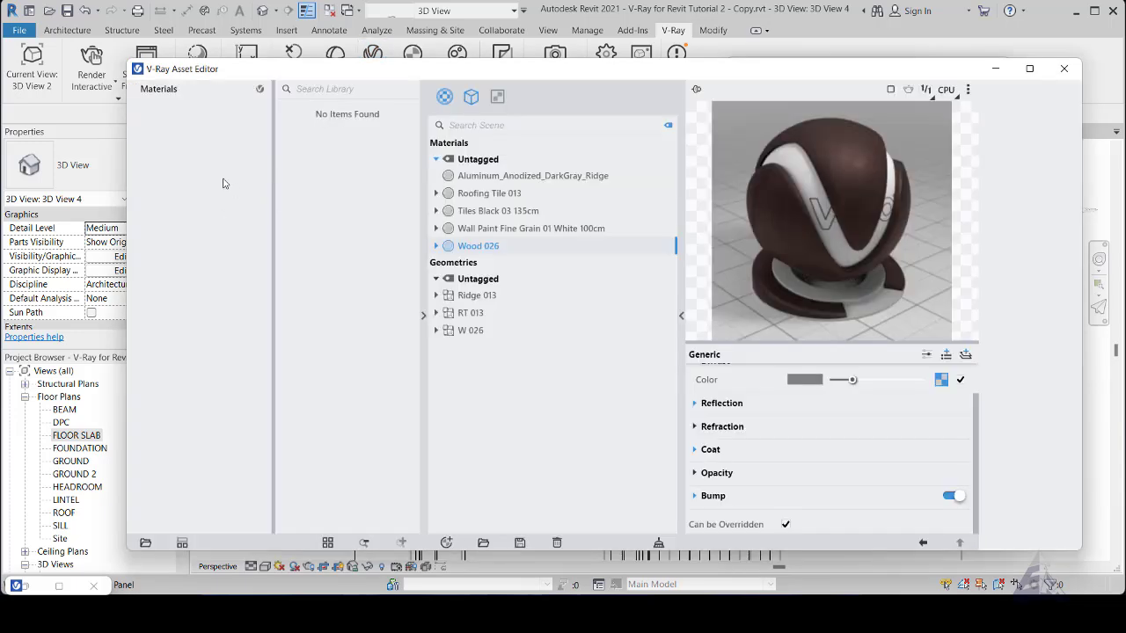
{"action": "left_click", "coordinate": [159, 90]}
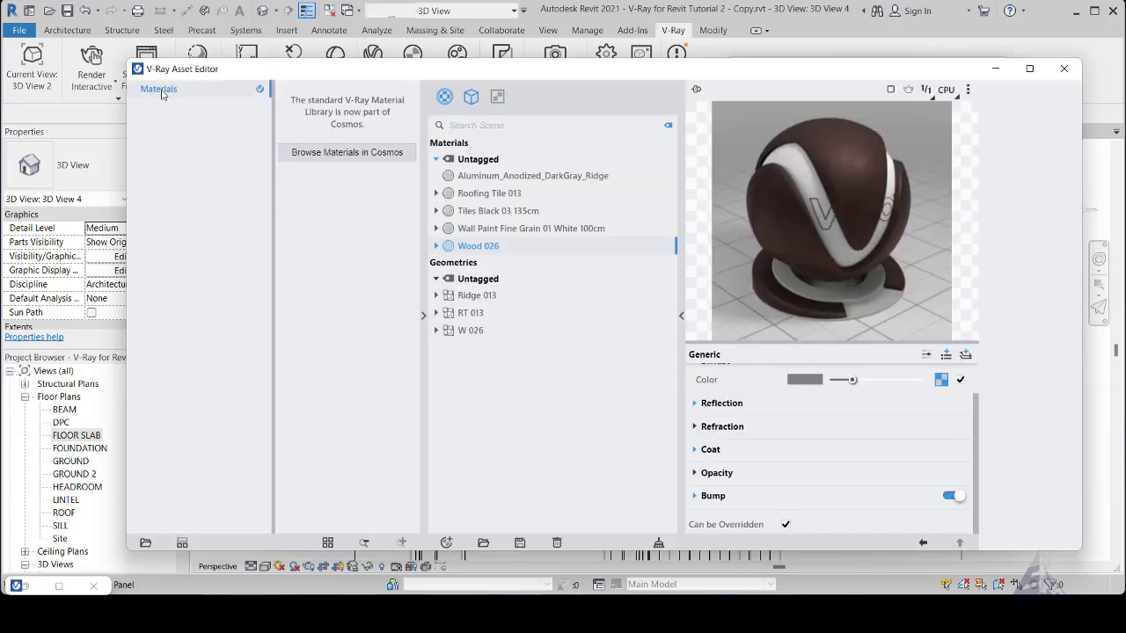
{"action": "left_click", "coordinate": [29, 590]}
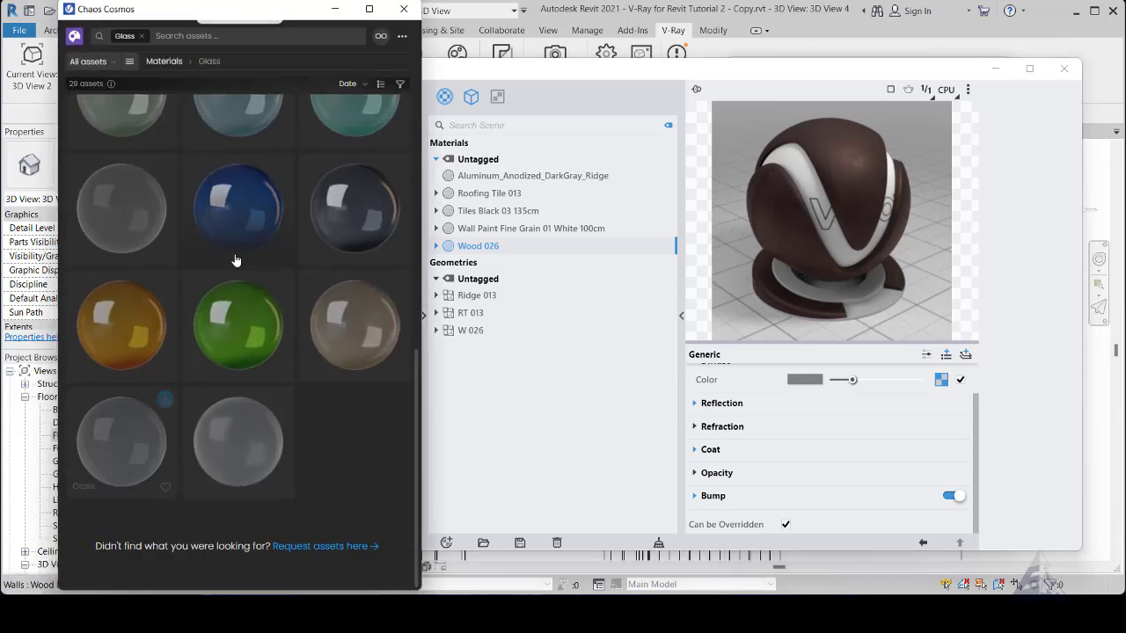
{"action": "left_click", "coordinate": [128, 64]}
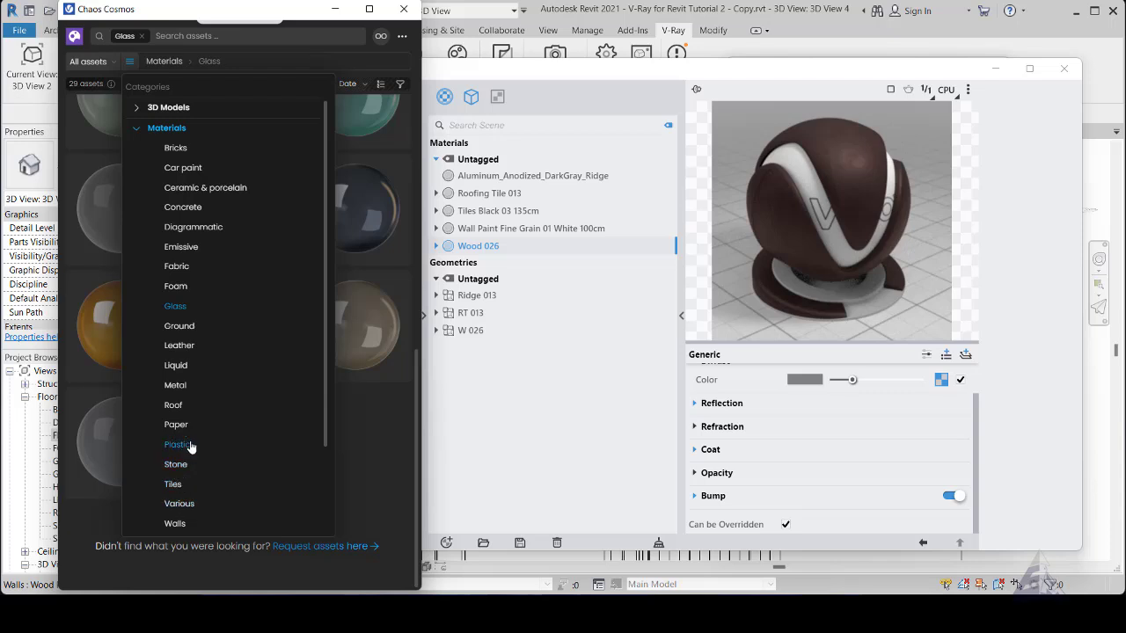
{"action": "left_click", "coordinate": [176, 386]}
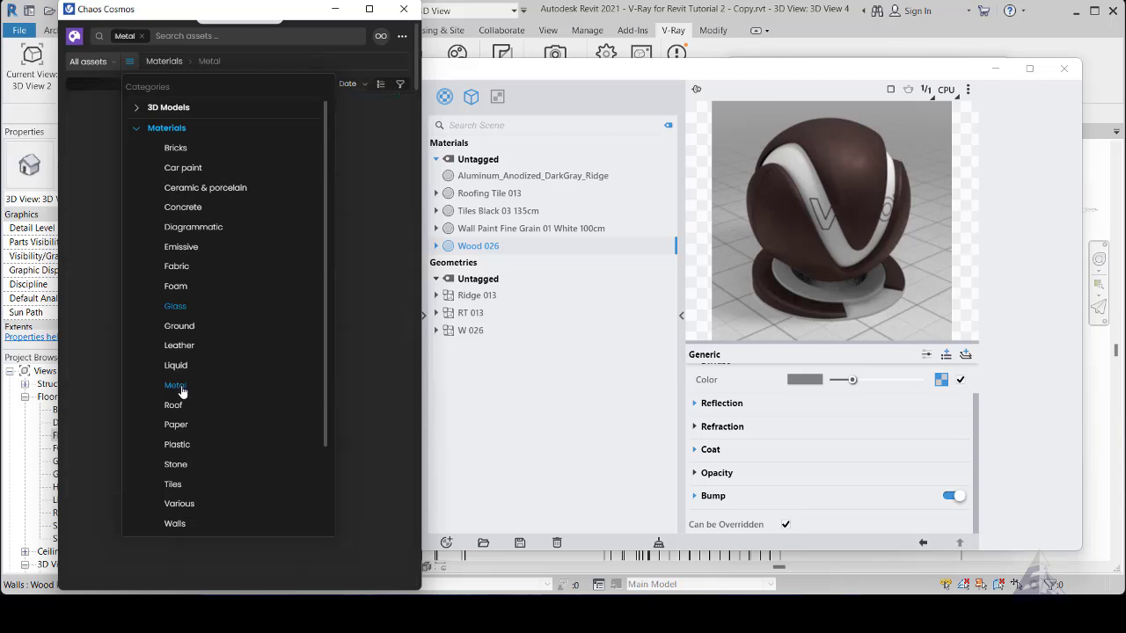
{"action": "left_click", "coordinate": [381, 143]}
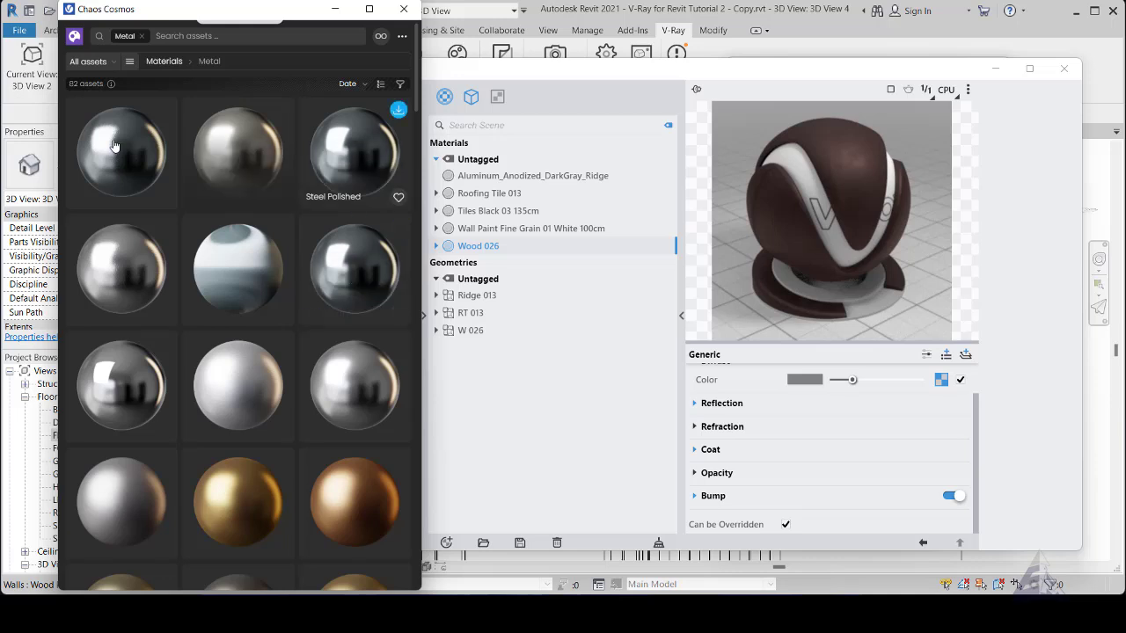
- Download the Steel Polished material from Chaos Cosmos and import it into the scene
{"action": "left_click", "coordinate": [356, 165]}
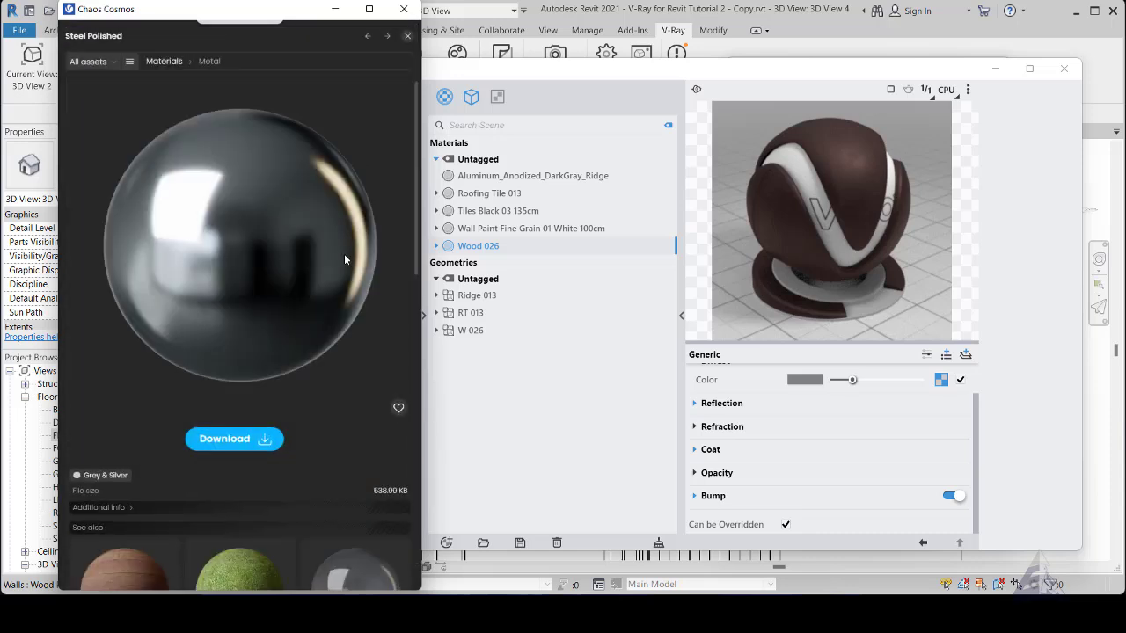
{"action": "left_click", "coordinate": [233, 444]}
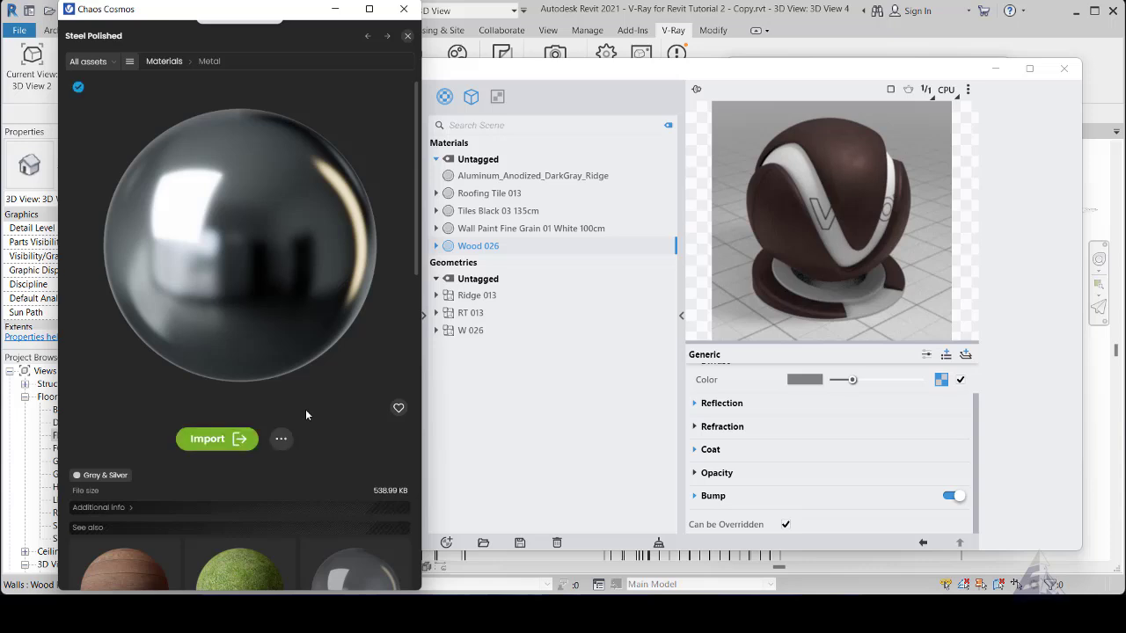
{"action": "left_click", "coordinate": [227, 442]}
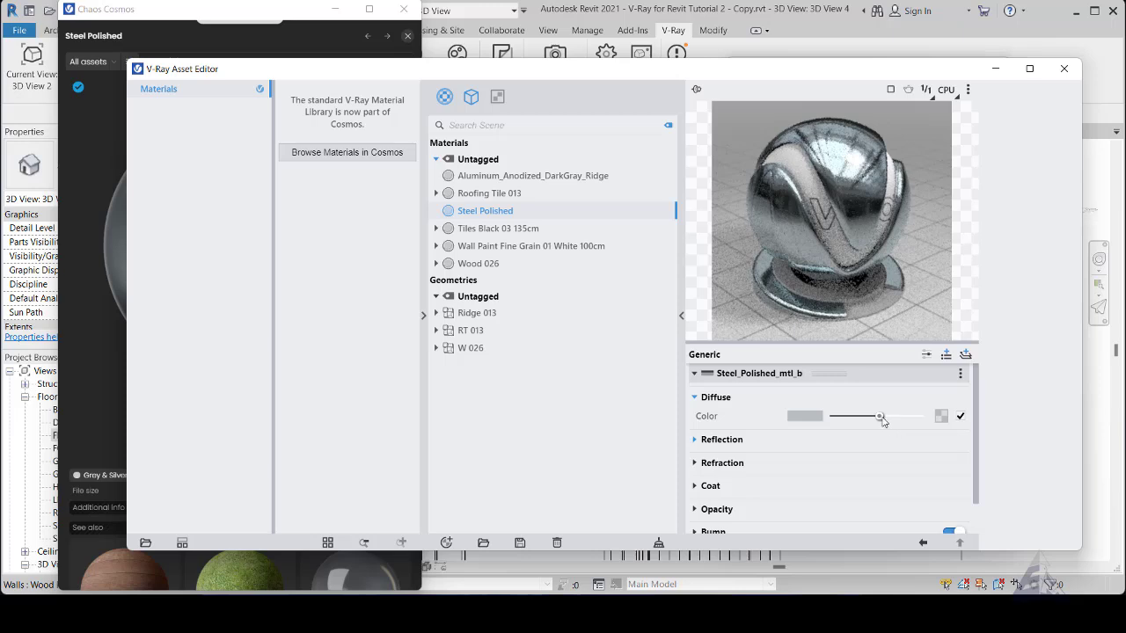
- Brighten Steel Polished's diffuse color to the maximum and set its reflection roughness to 1
{"action": "left_click_drag", "start_coordinate": [880, 416], "coordinate": [940, 417]}
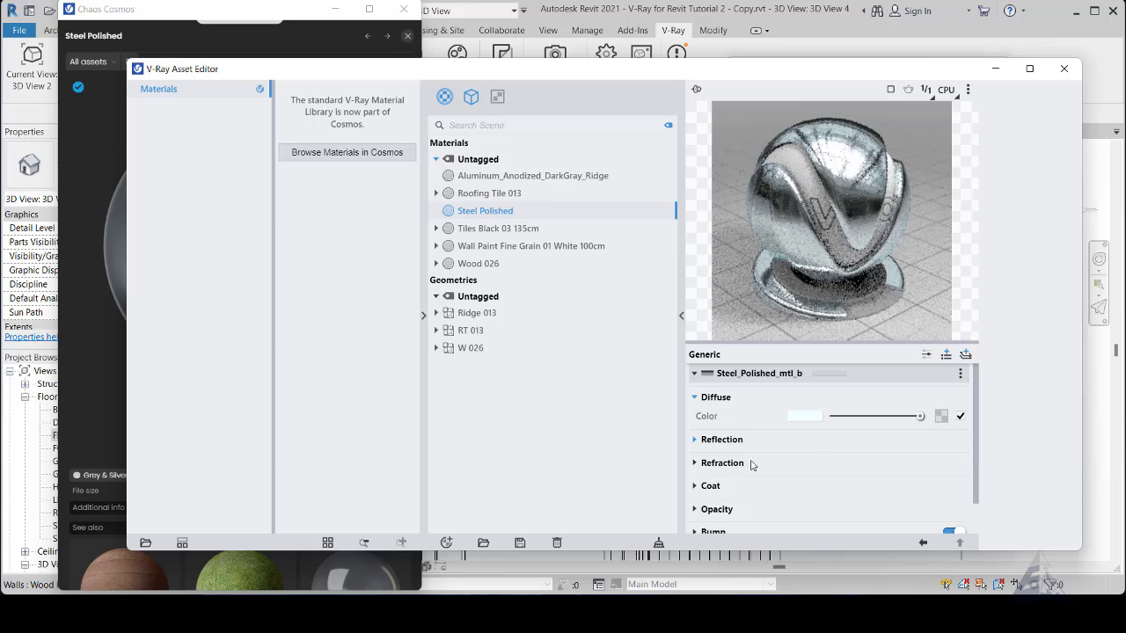
{"action": "left_click", "coordinate": [695, 440]}
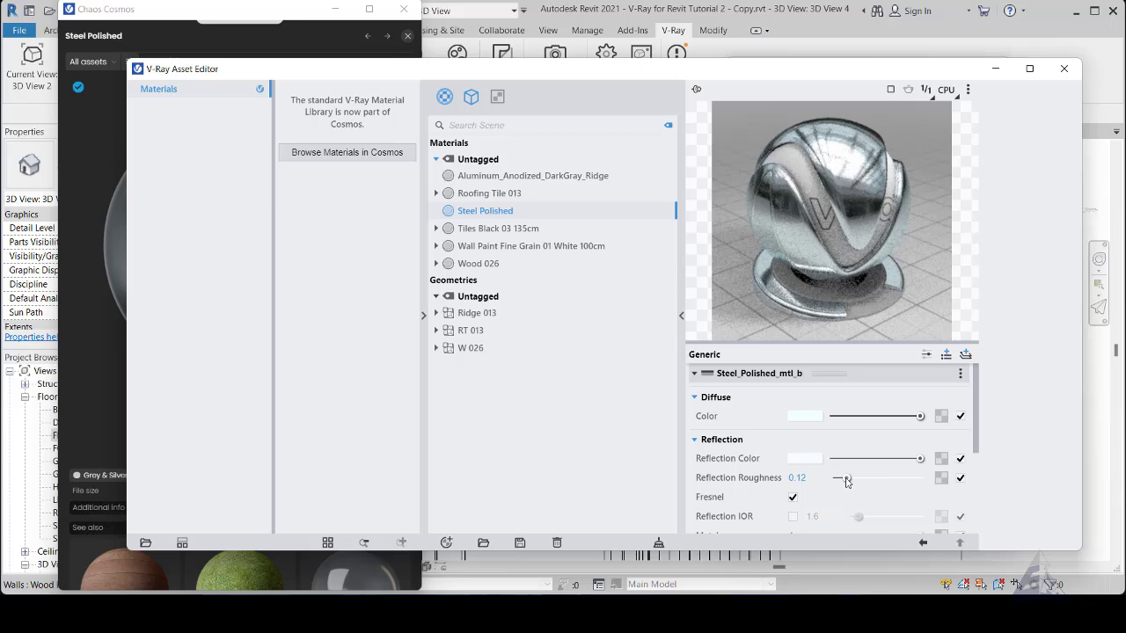
{"action": "left_click_drag", "start_coordinate": [846, 482], "coordinate": [942, 479]}
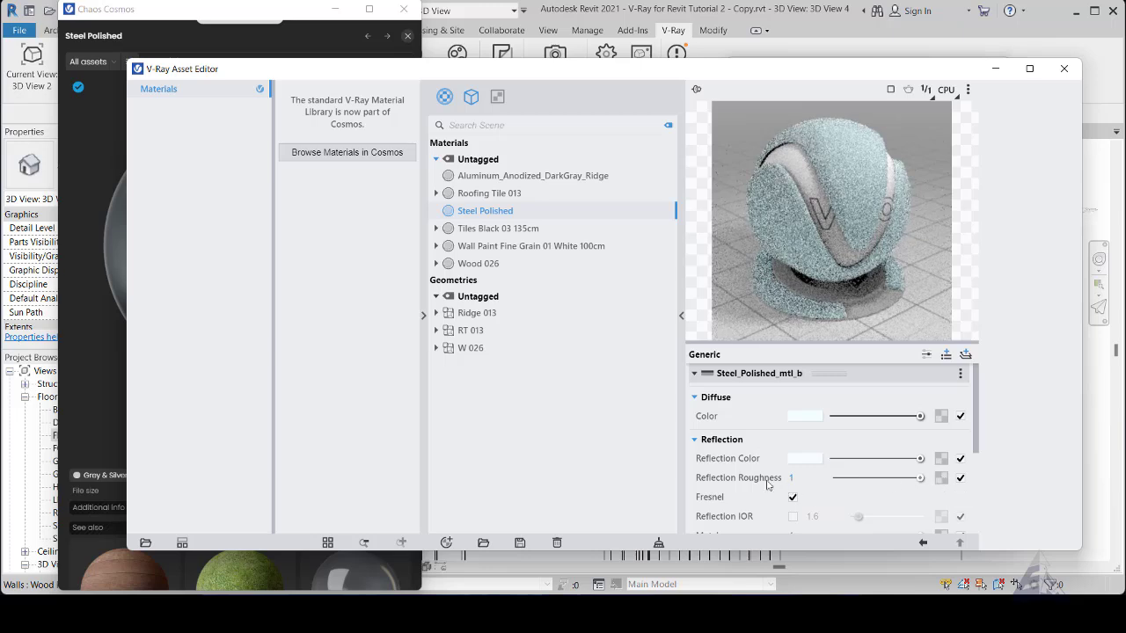
- Switch Steel Polished's reflection surface control to glossiness, then minimize the material editor and asset library to return to the door view
{"action": "scroll", "coordinate": [767, 483], "scroll_direction": "down", "scroll_amount": 4}
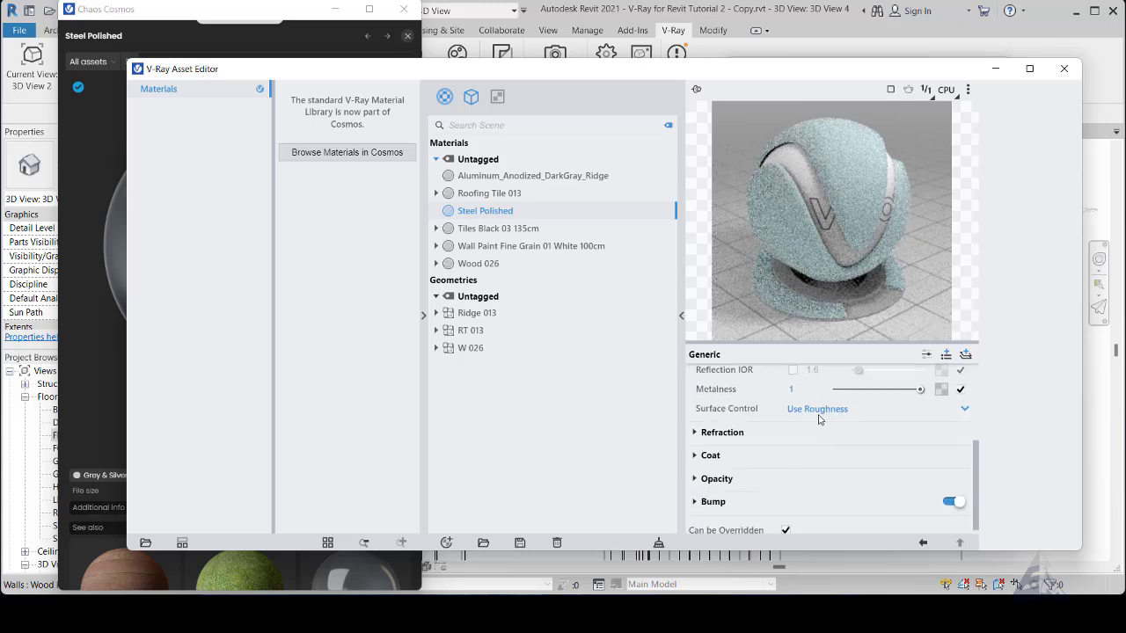
{"action": "left_click", "coordinate": [818, 410]}
{"action": "left_click", "coordinate": [816, 428]}
{"action": "scroll", "coordinate": [840, 450], "scroll_direction": "up", "scroll_amount": 4}
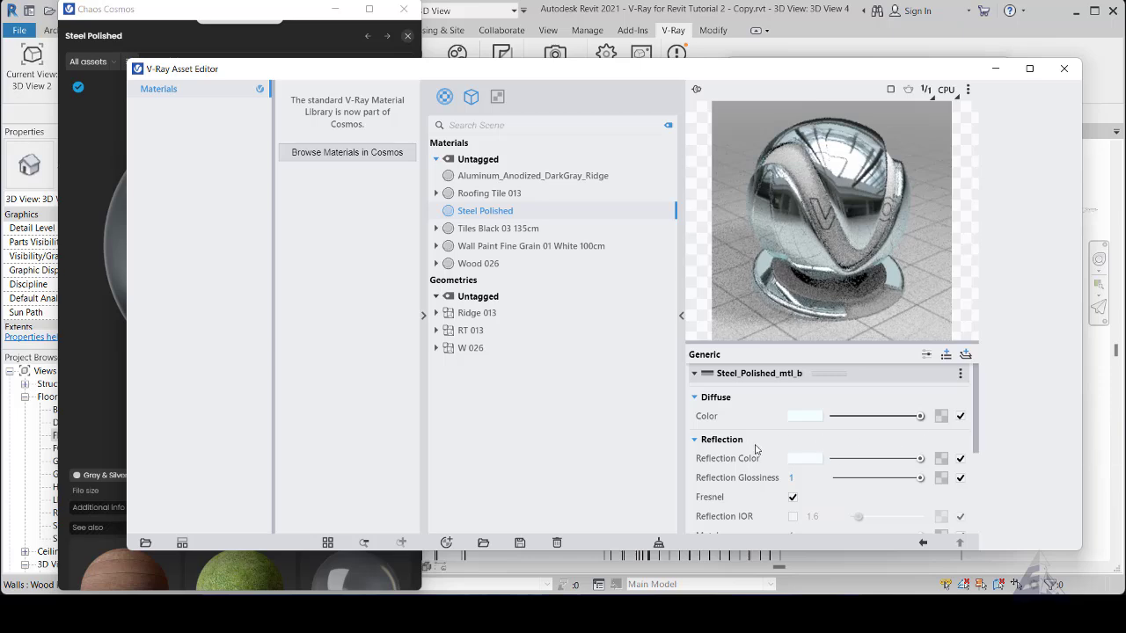
{"action": "left_click", "coordinate": [695, 440]}
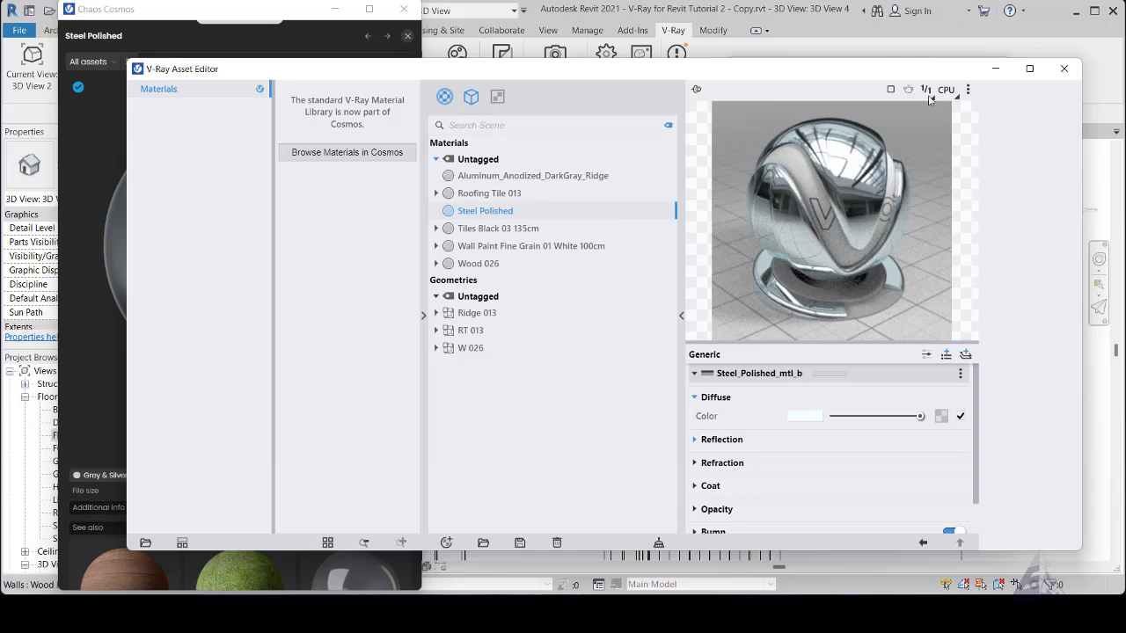
{"action": "left_click", "coordinate": [992, 69]}
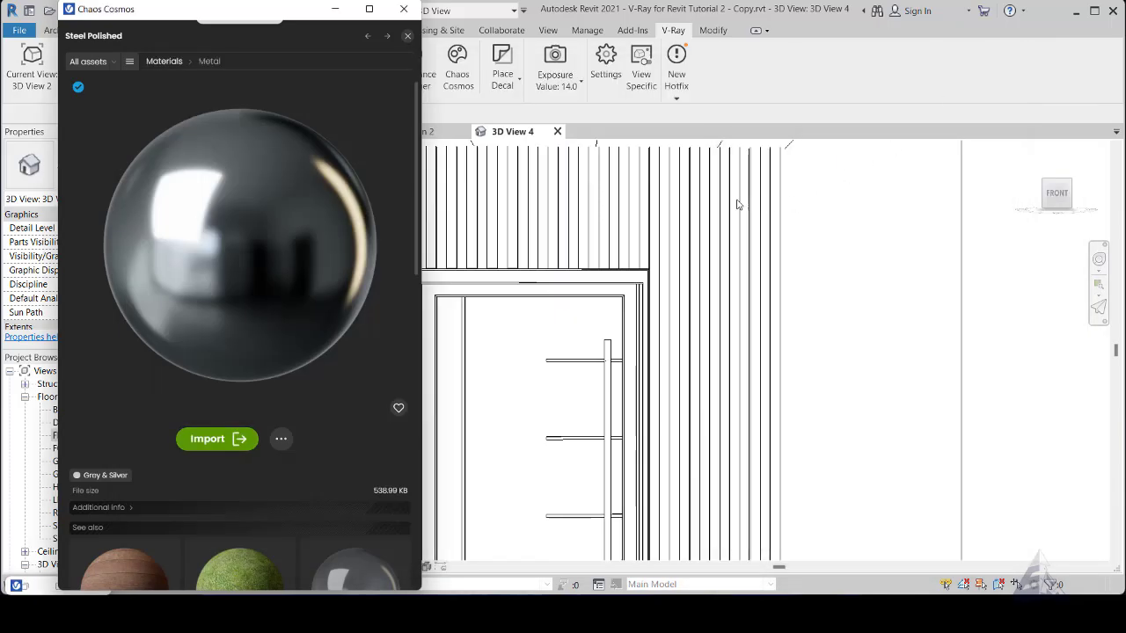
{"action": "left_click", "coordinate": [335, 10]}
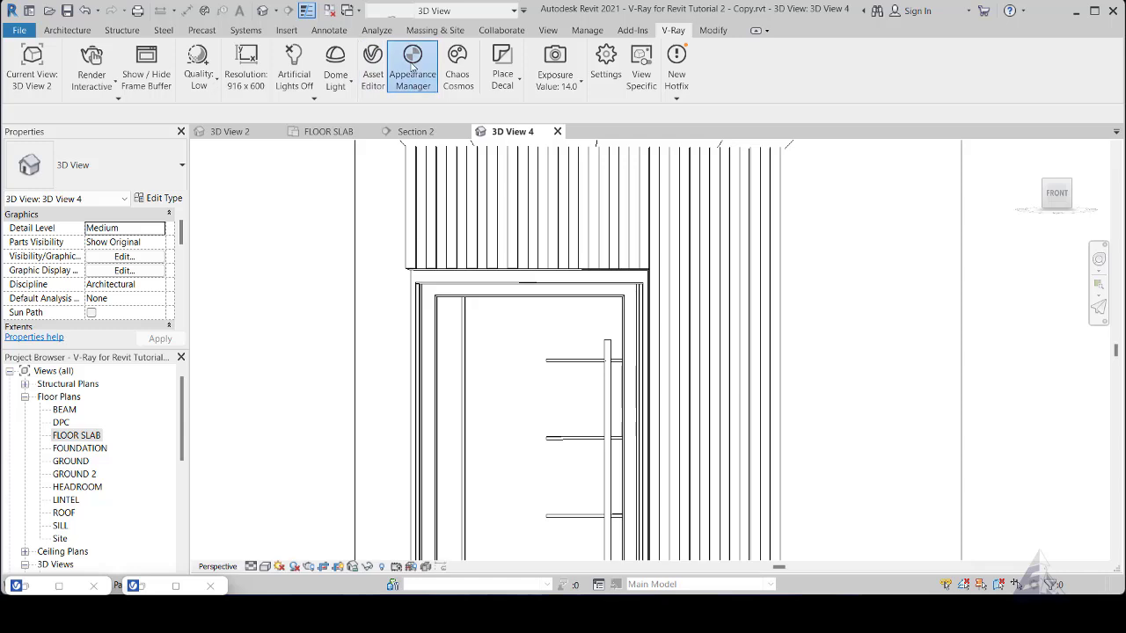
- Sample the front door handle's stainless steel material in the V-Ray Appearance Manager and assign Steel Polished to it
{"action": "left_click", "coordinate": [412, 68]}
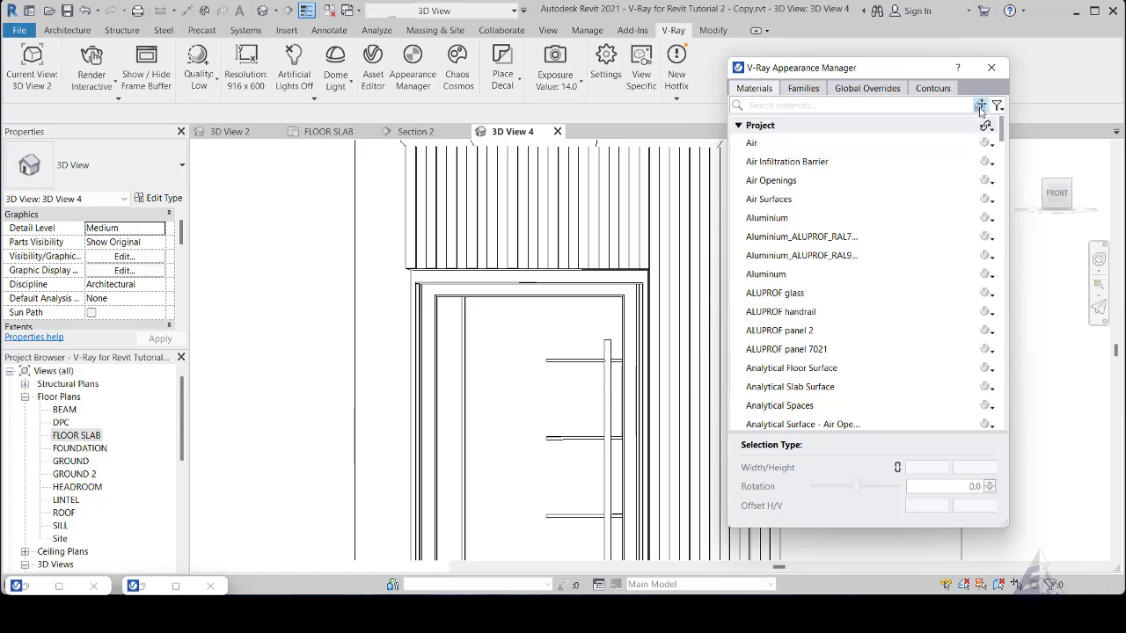
{"action": "left_click", "coordinate": [607, 386]}
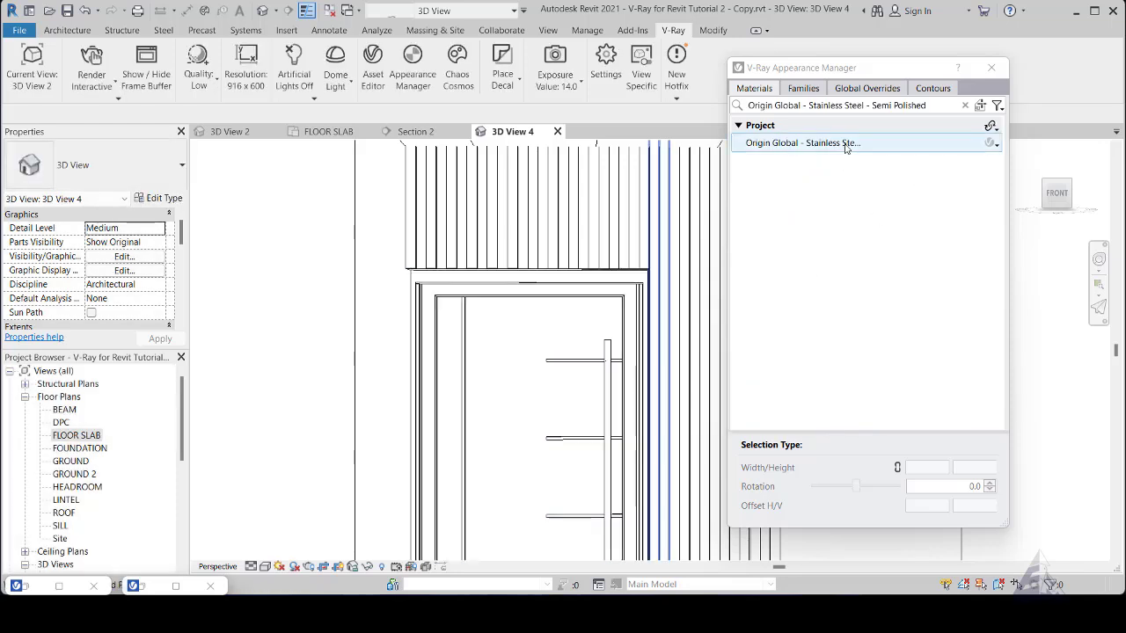
{"action": "left_click", "coordinate": [846, 144]}
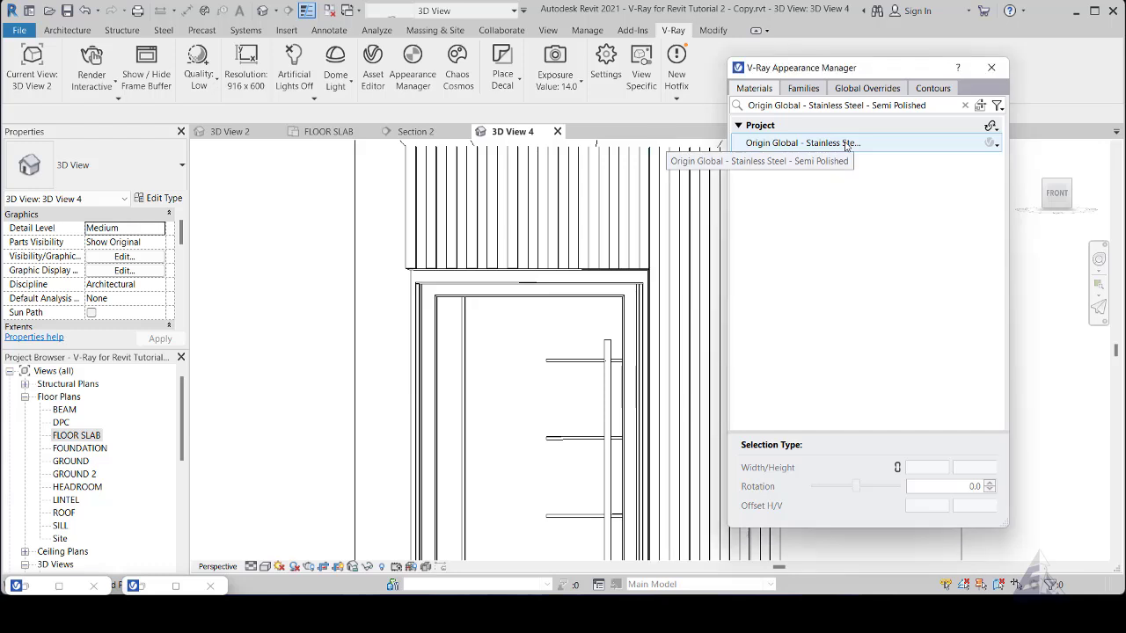
{"action": "left_click", "coordinate": [998, 146]}
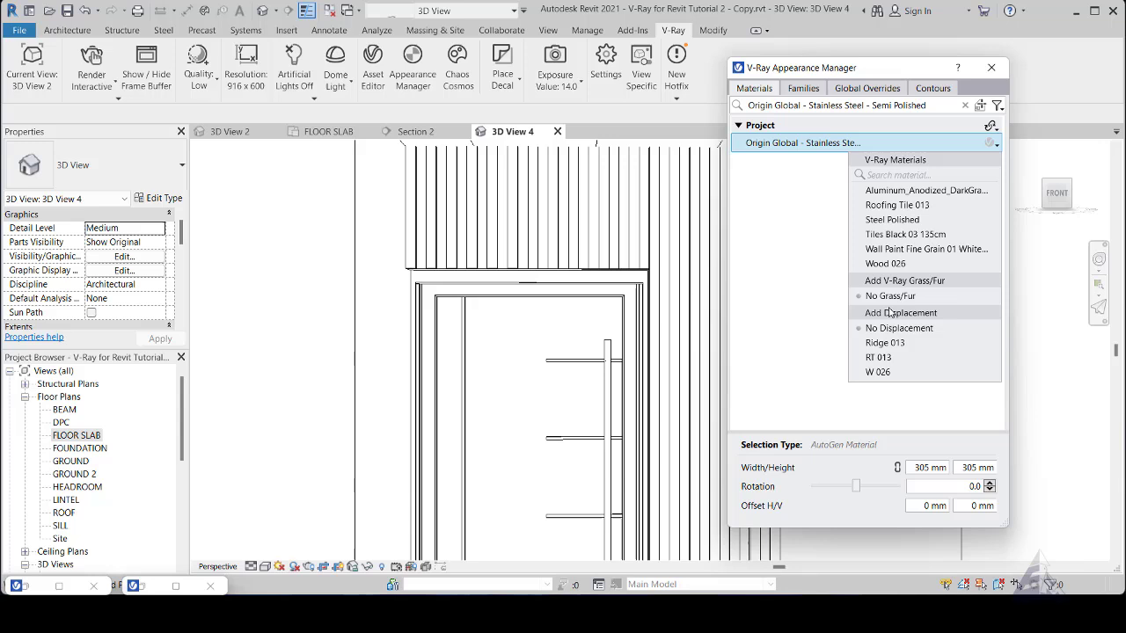
{"action": "left_click", "coordinate": [894, 220]}
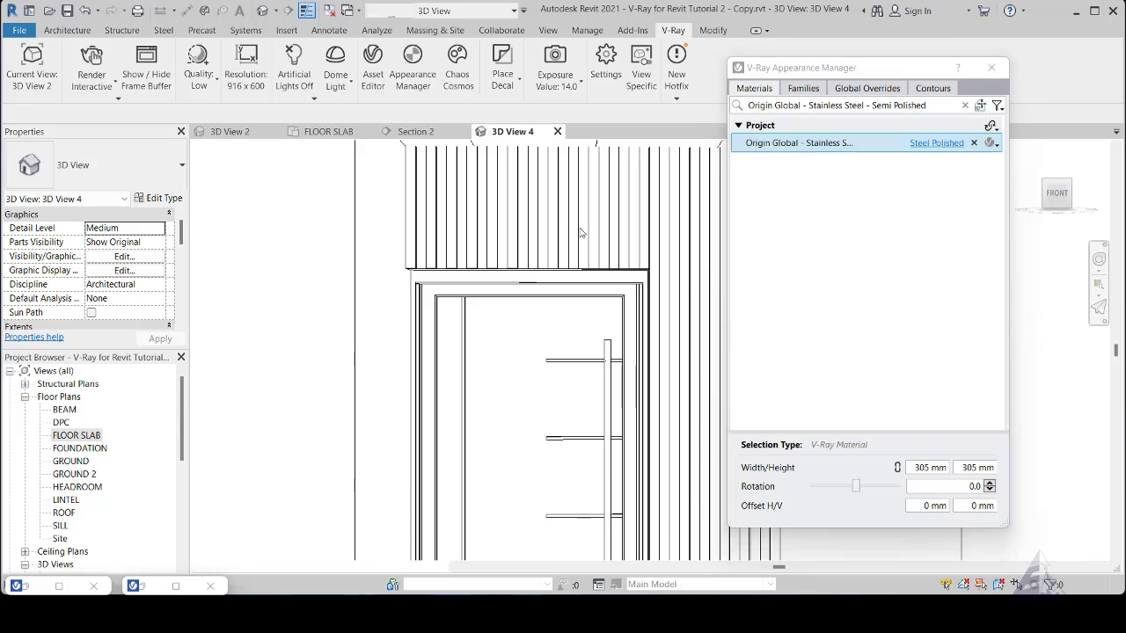
- Sample the vertical panels above the front door and assign Wood 026 to their Wood Sheathing, Chipboard material
{"action": "left_click", "coordinate": [595, 218]}
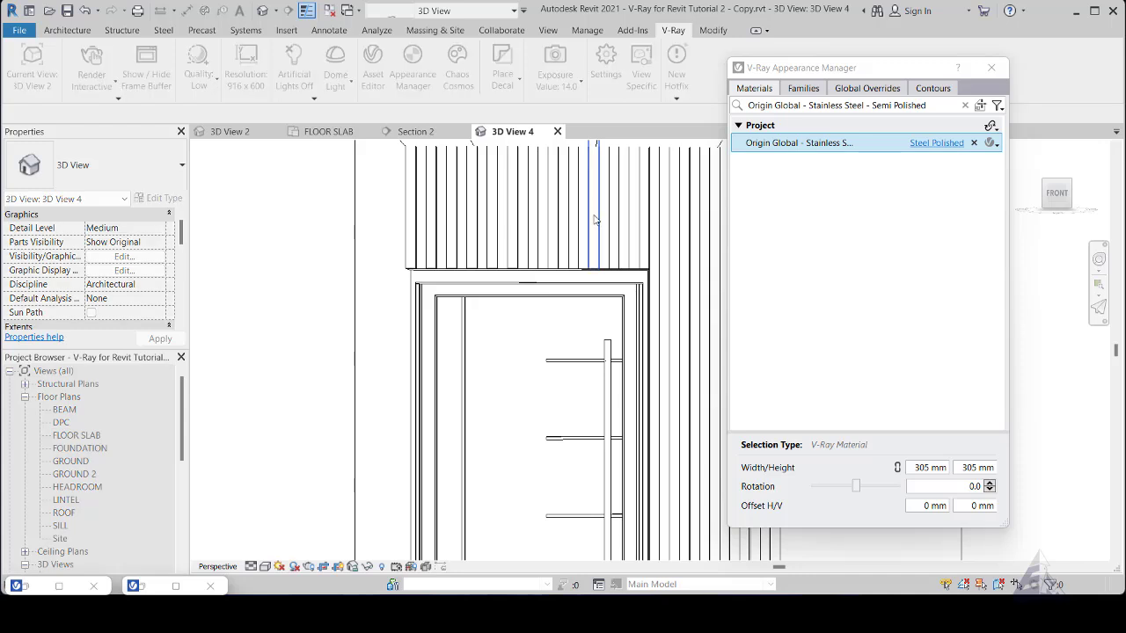
{"action": "left_click", "coordinate": [998, 148]}
{"action": "left_click", "coordinate": [999, 148]}
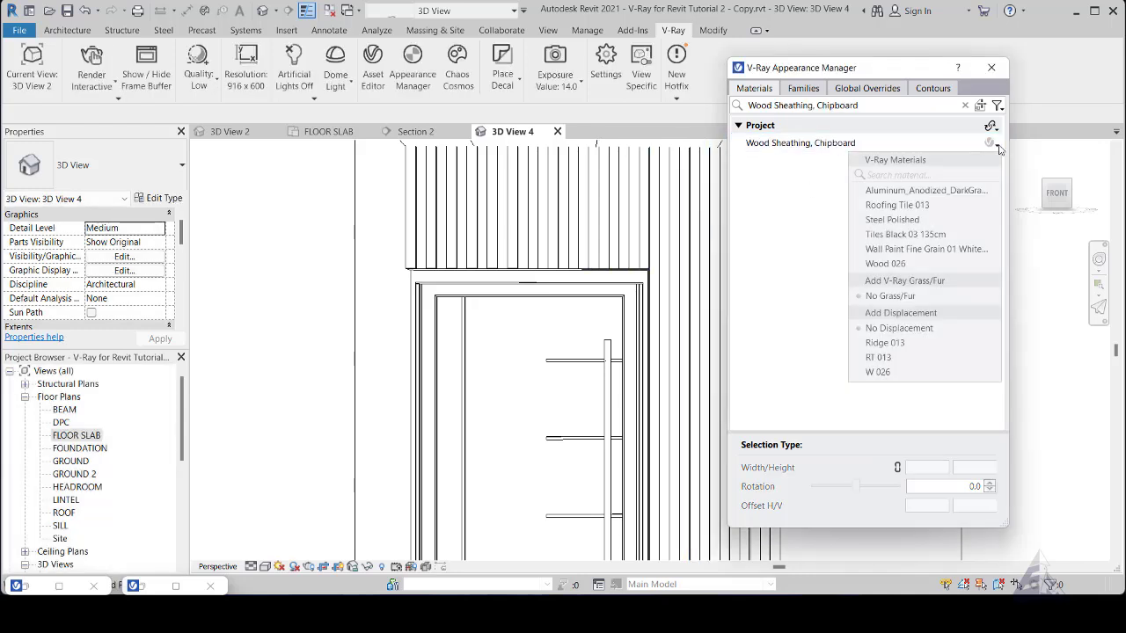
{"action": "left_click", "coordinate": [889, 264]}
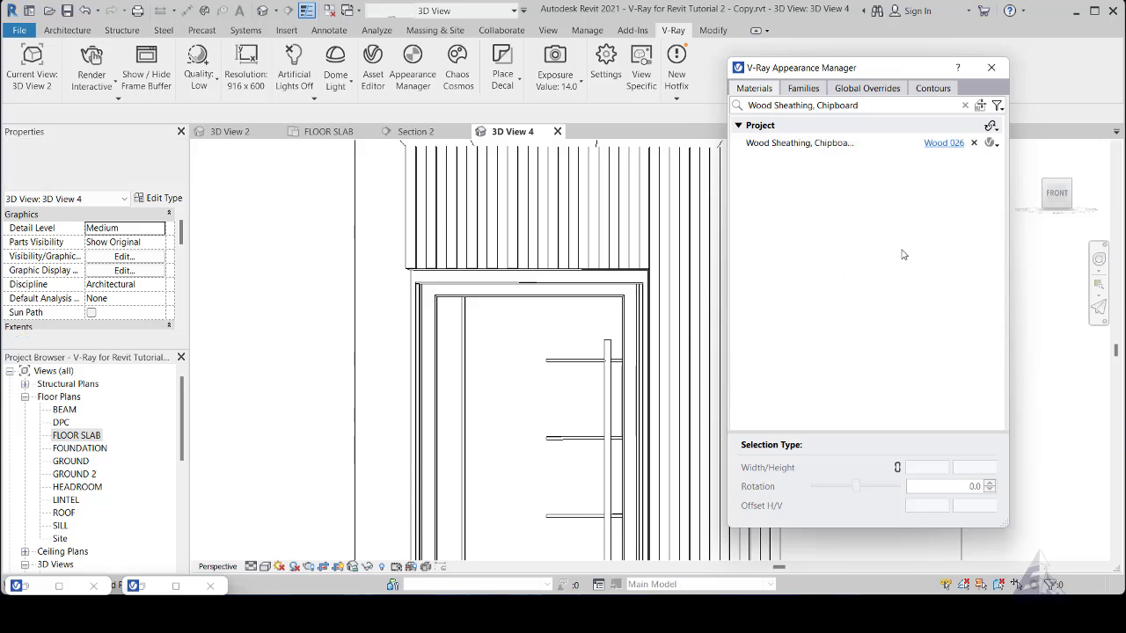
- Add the W 026 displacement to the Wood Sheathing, Chipboard material and close the V-Ray Appearance Manager
{"action": "left_click", "coordinate": [992, 143]}
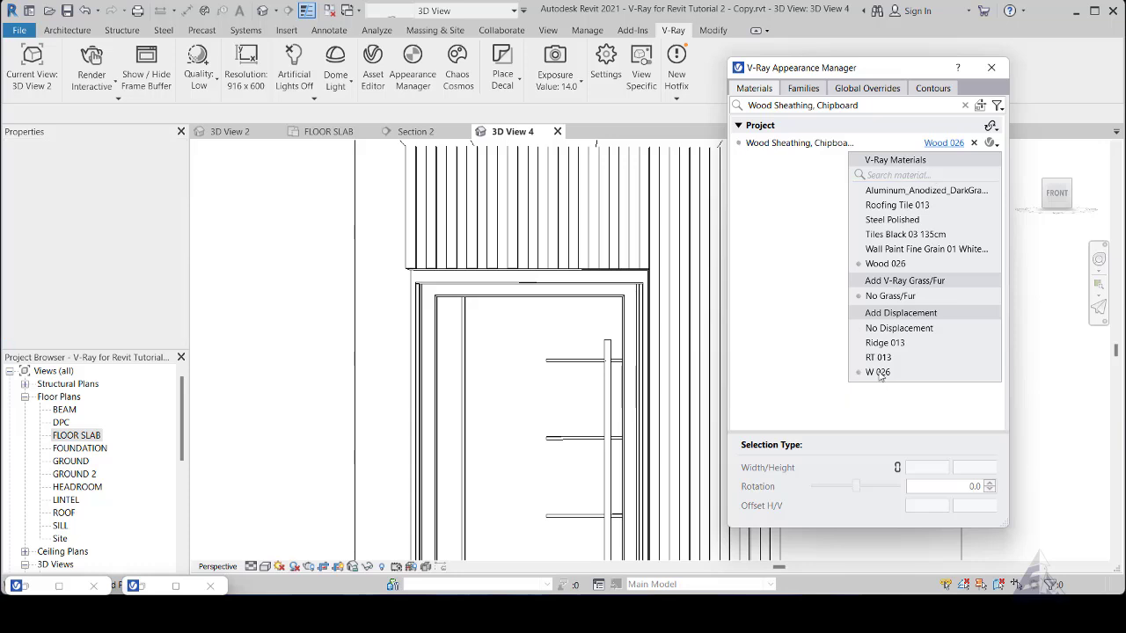
{"action": "left_click", "coordinate": [879, 373]}
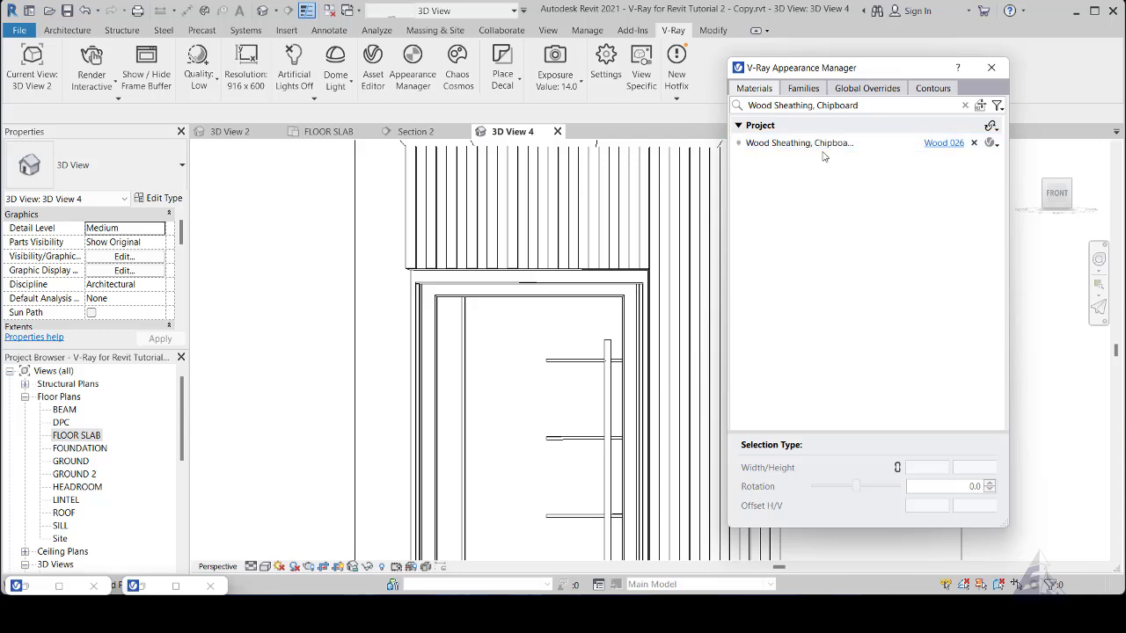
{"action": "left_click", "coordinate": [791, 143]}
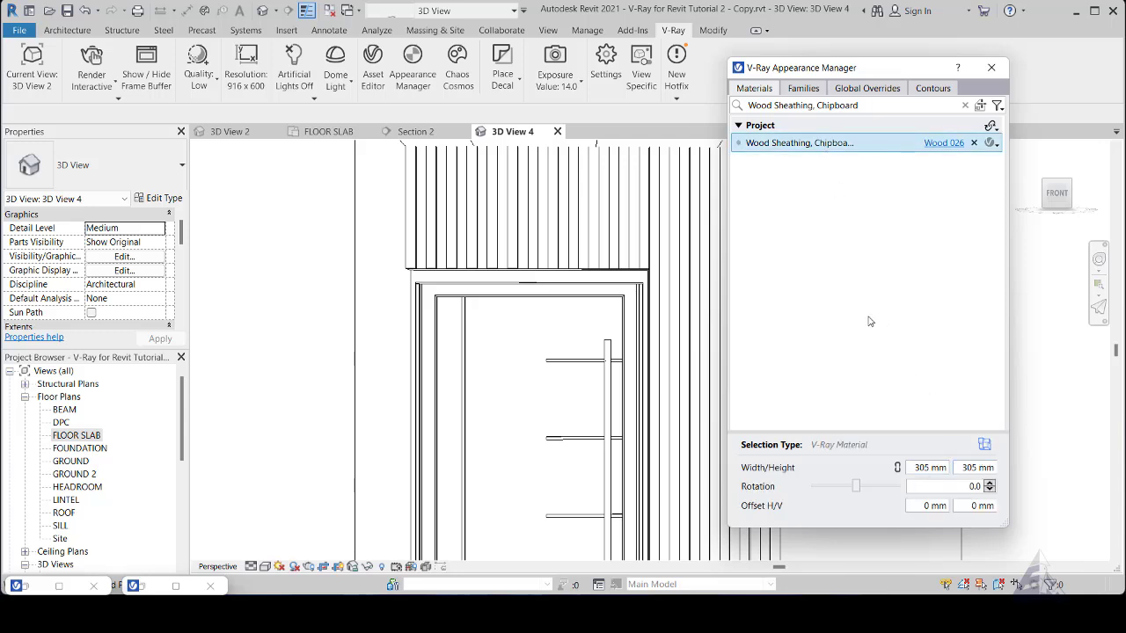
{"action": "left_click", "coordinate": [990, 69]}
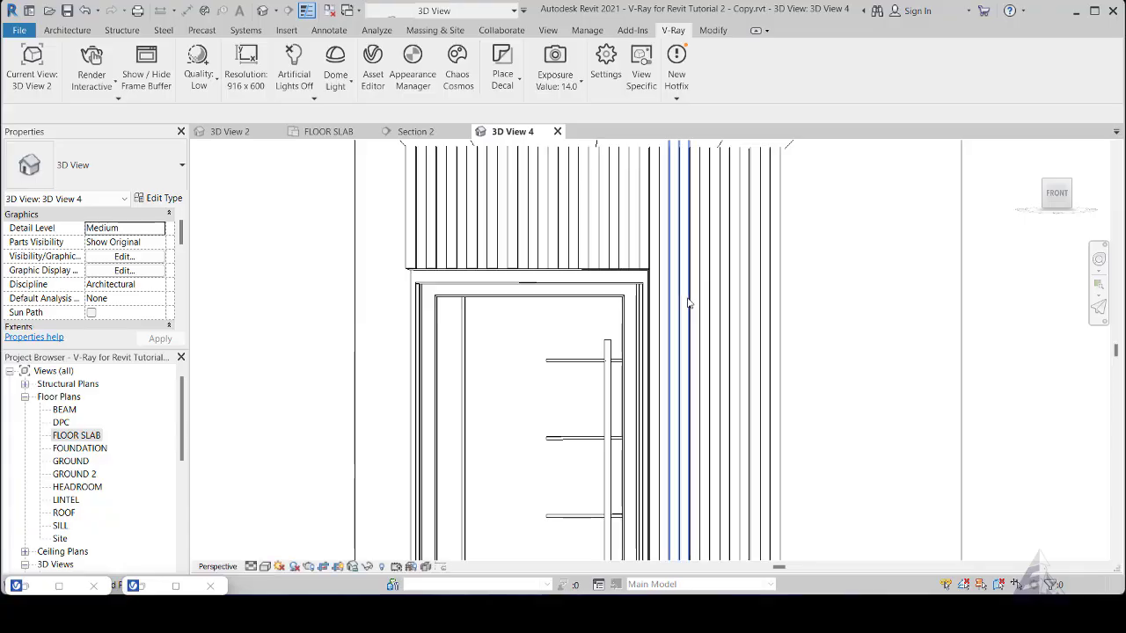